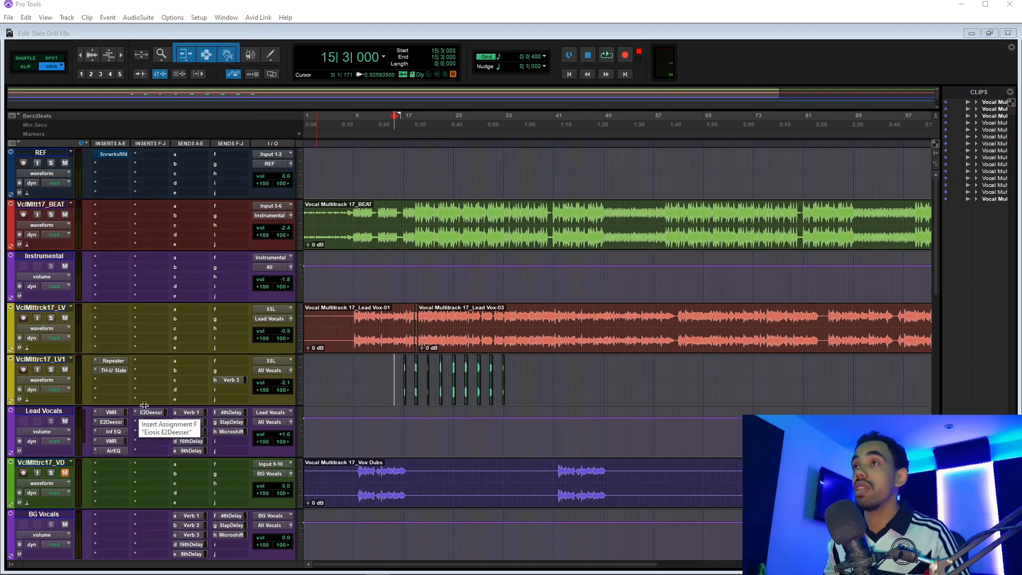
Play the song from 16|1|480, just before the LV1 clips, to hear the current vocal mix
{"action": "left_click", "coordinate": [382, 377]}
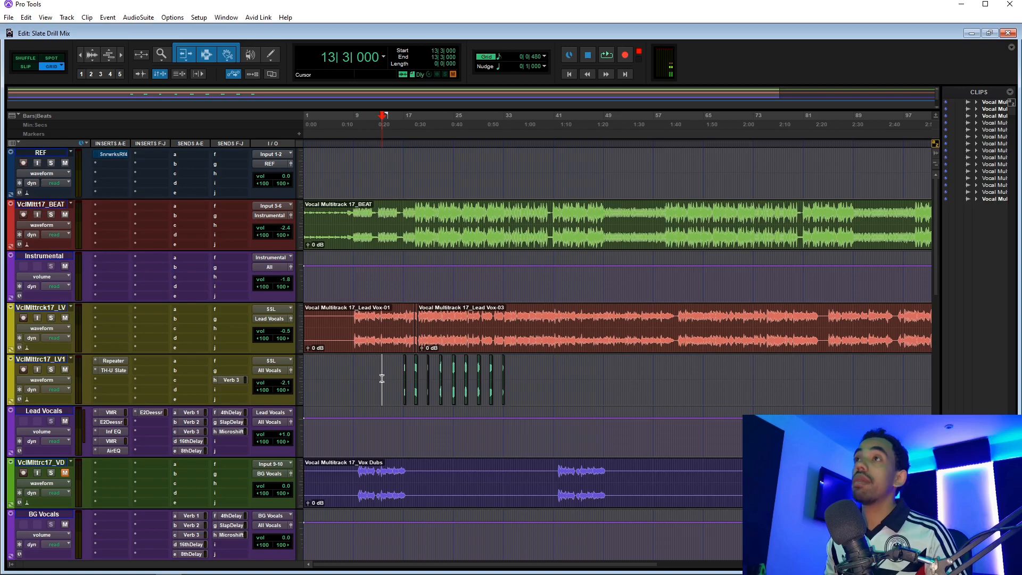
{"action": "left_click", "coordinate": [398, 372]}
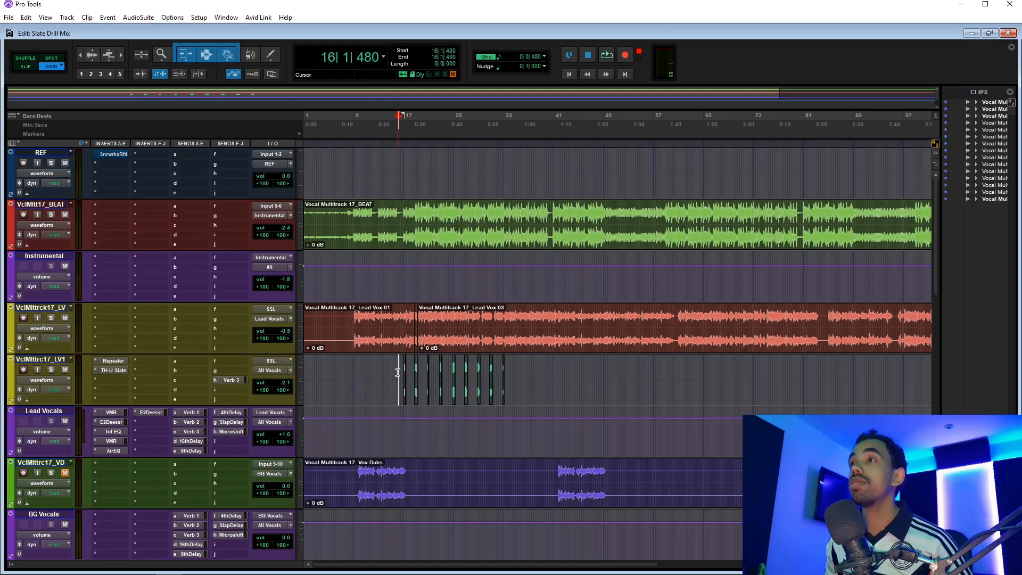
{"action": "key", "text": "space"}
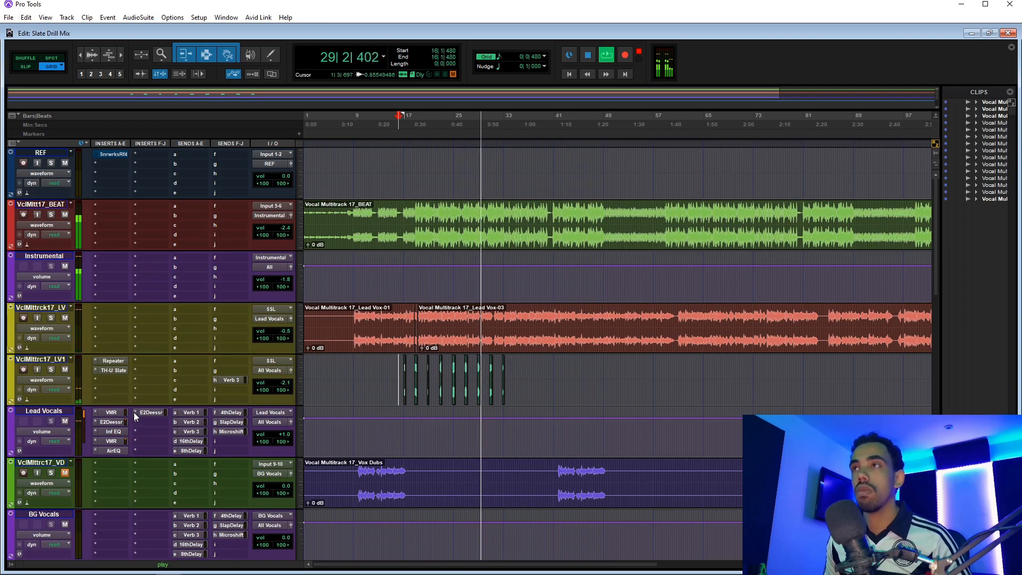
{"action": "key", "text": "space"}
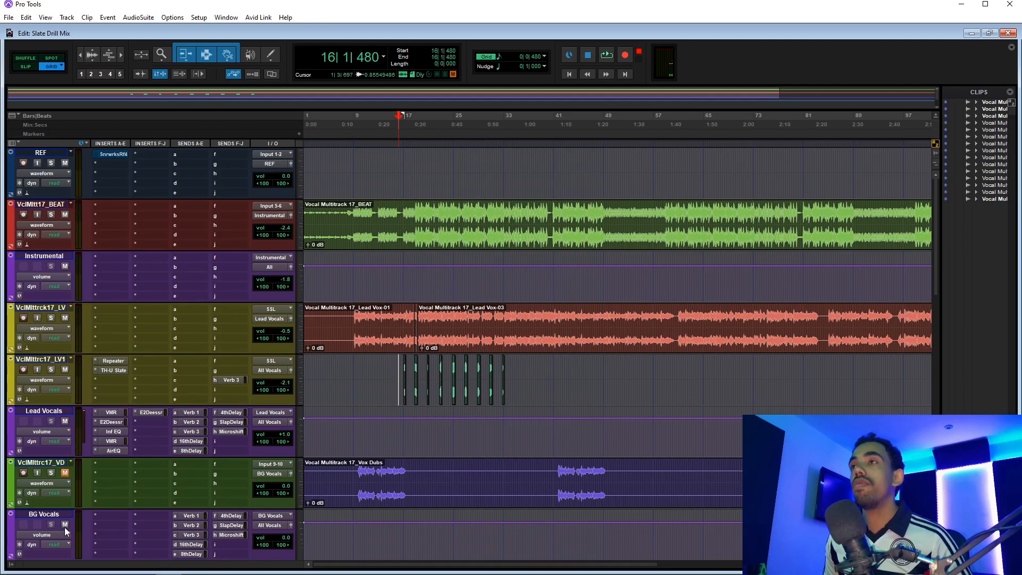
Bypass all Lead Vocals inserts and sends except the first VMR, and mute the LV1 track, with playback starting at 16|4|480
{"action": "left_click", "coordinate": [113, 420], "text": "ctrl+shift"}
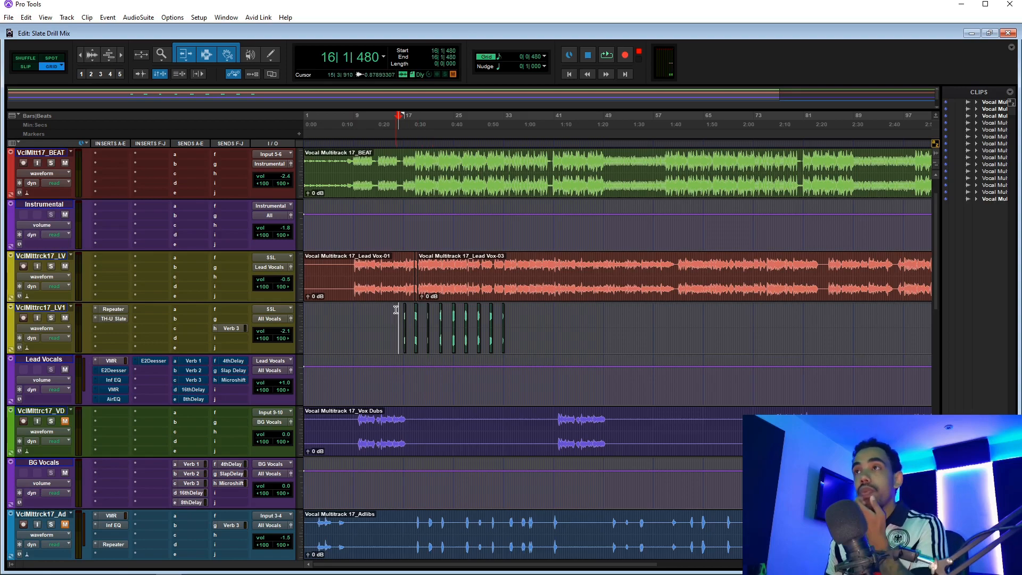
{"action": "left_click", "coordinate": [396, 311]}
{"action": "left_click", "coordinate": [403, 320]}
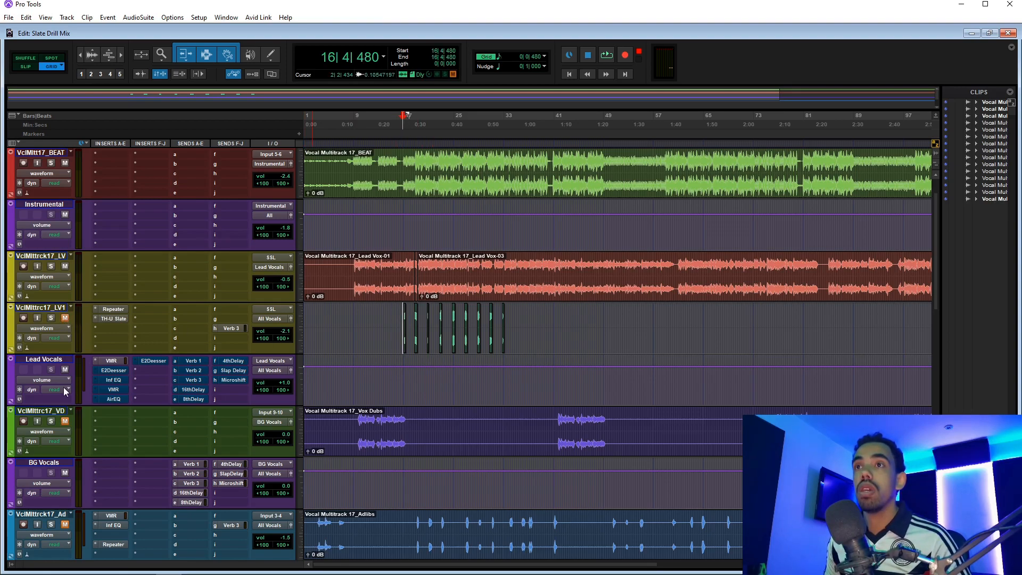
Play the song and open the first VMR insert on the Lead Vocals track while listening
{"action": "key", "text": "space"}
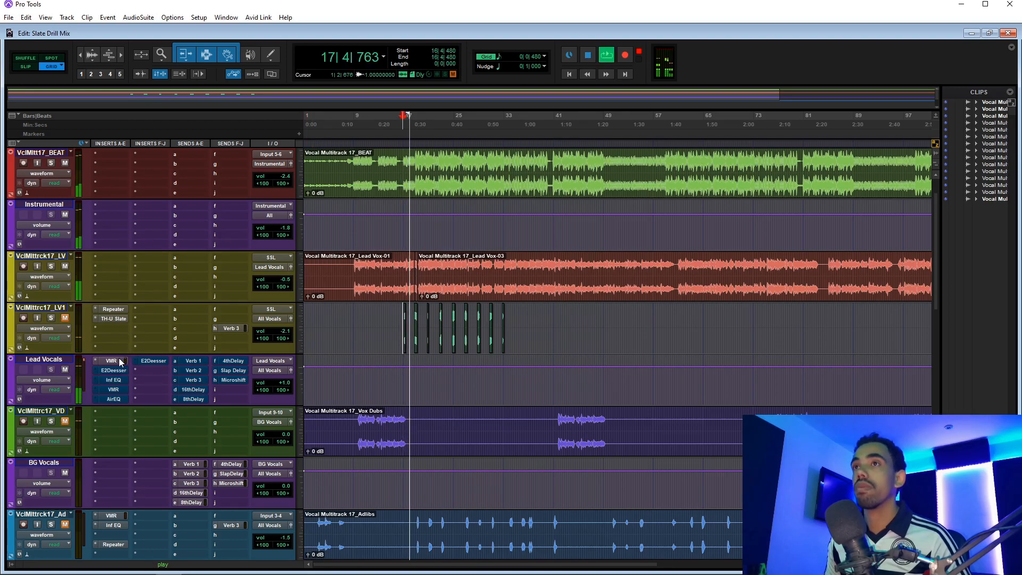
{"action": "left_click", "coordinate": [121, 362]}
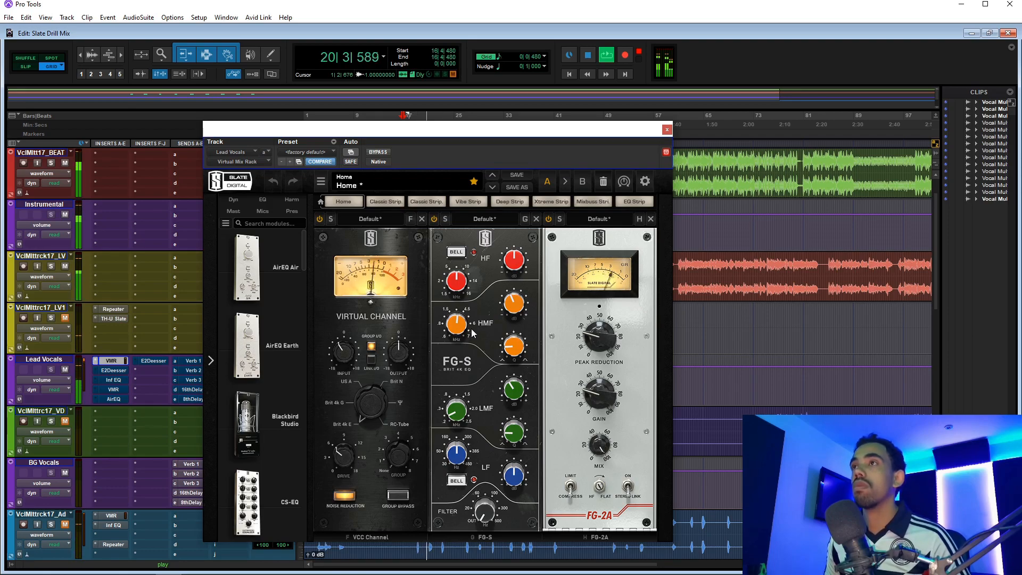
{"action": "key", "text": "space"}
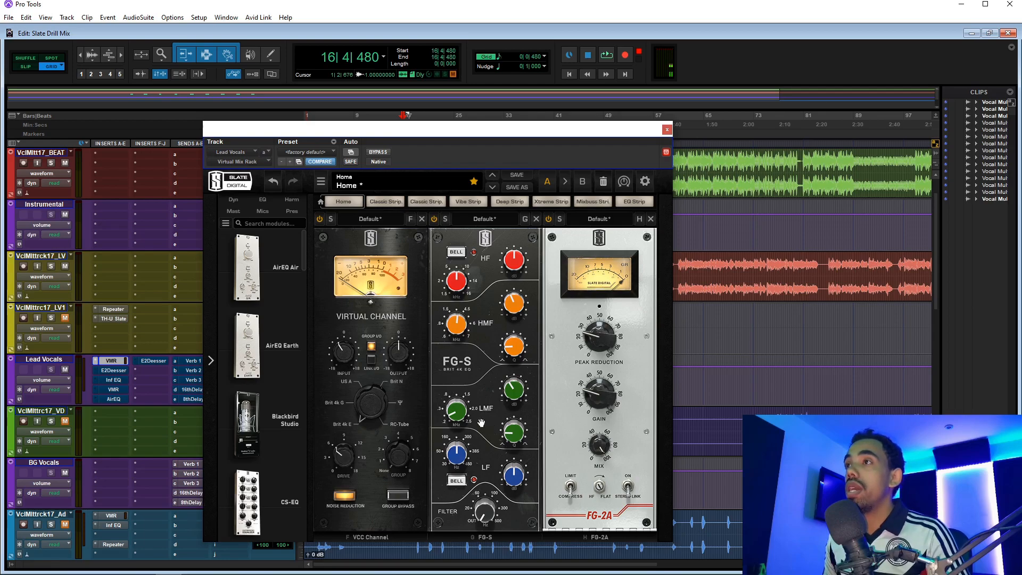
Check the FG-S low-mid and high-mid settings and the FG-2A compressor controls, and play the vocals to watch the gain reduction
{"action": "mouse_move", "coordinate": [455, 417]}
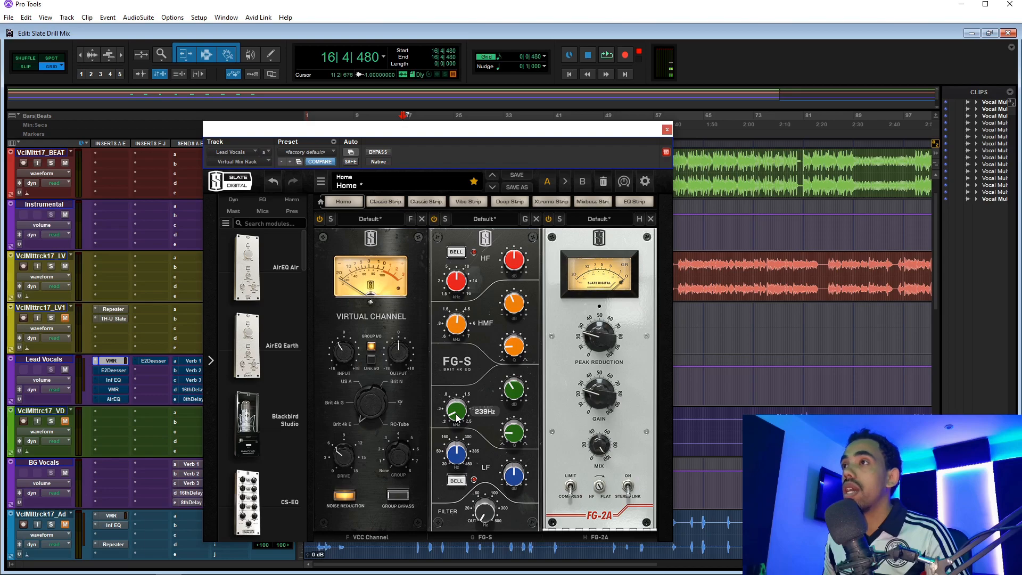
{"action": "mouse_move", "coordinate": [525, 397]}
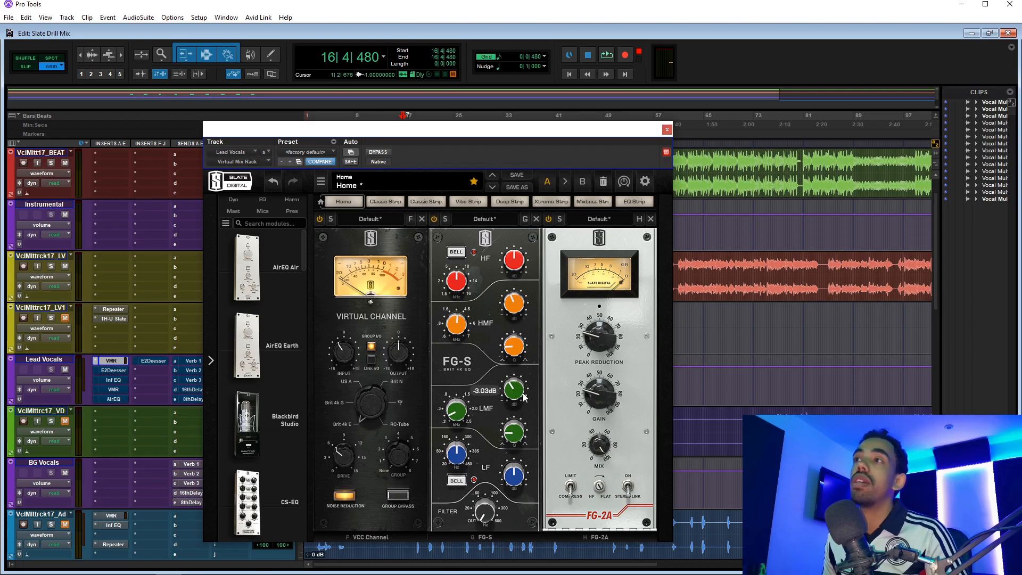
{"action": "mouse_move", "coordinate": [508, 434]}
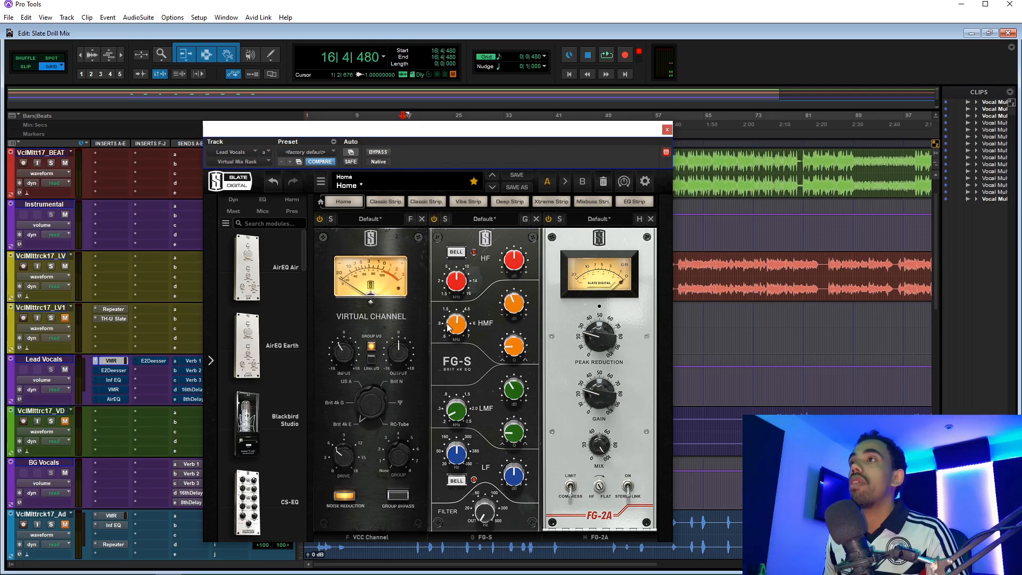
{"action": "mouse_move", "coordinate": [455, 327]}
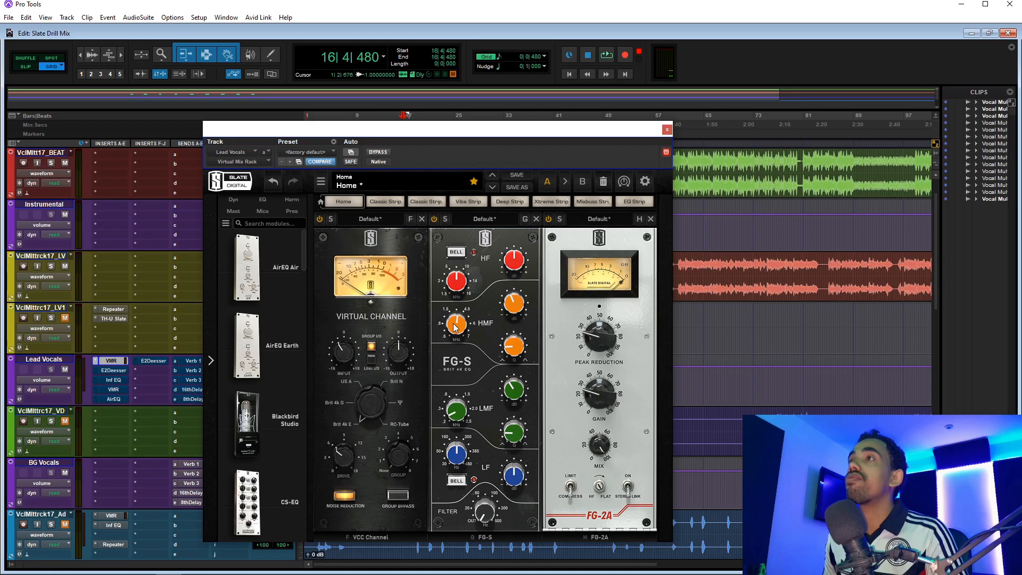
{"action": "mouse_move", "coordinate": [519, 304]}
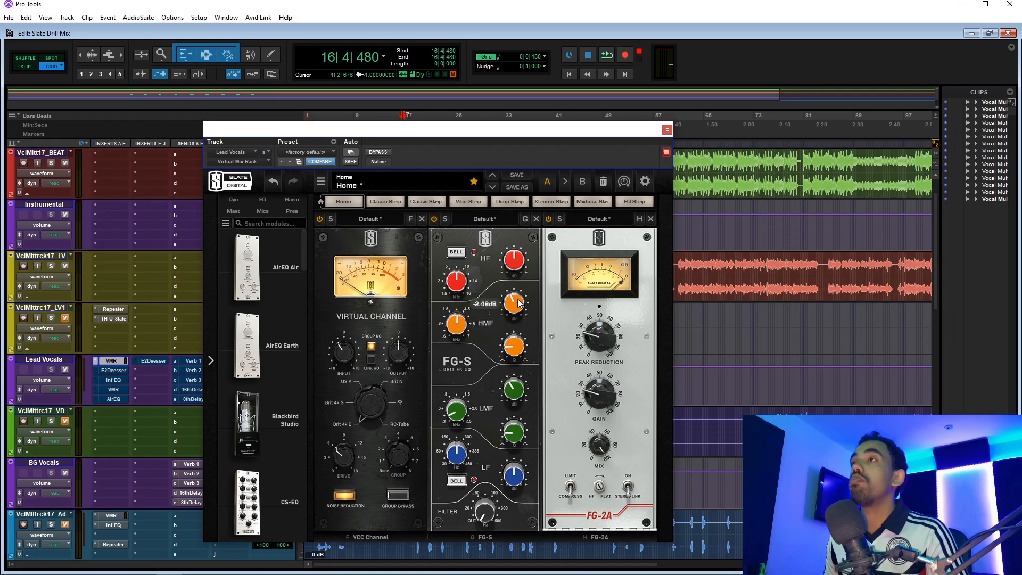
{"action": "mouse_move", "coordinate": [512, 341]}
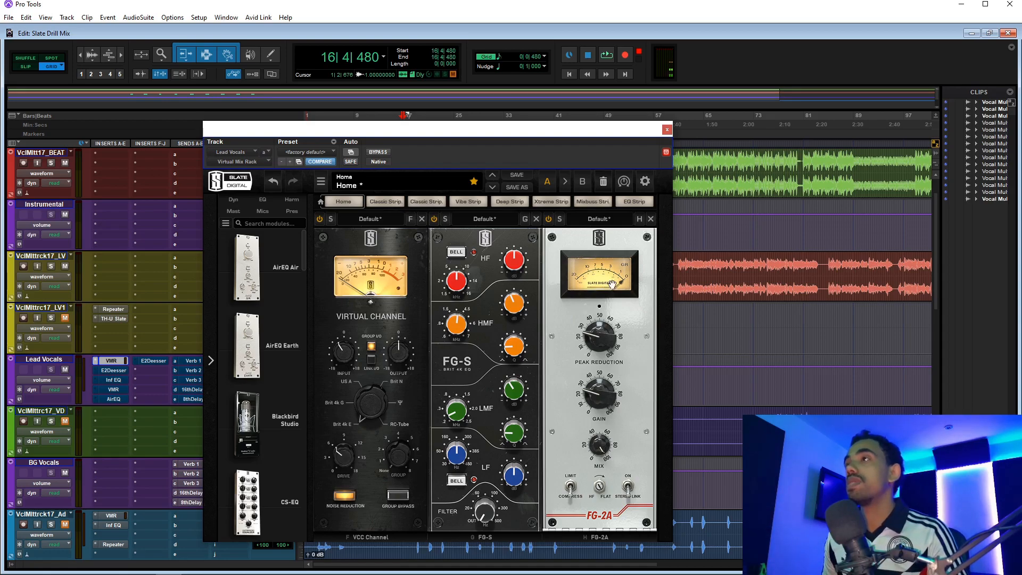
{"action": "mouse_move", "coordinate": [602, 382]}
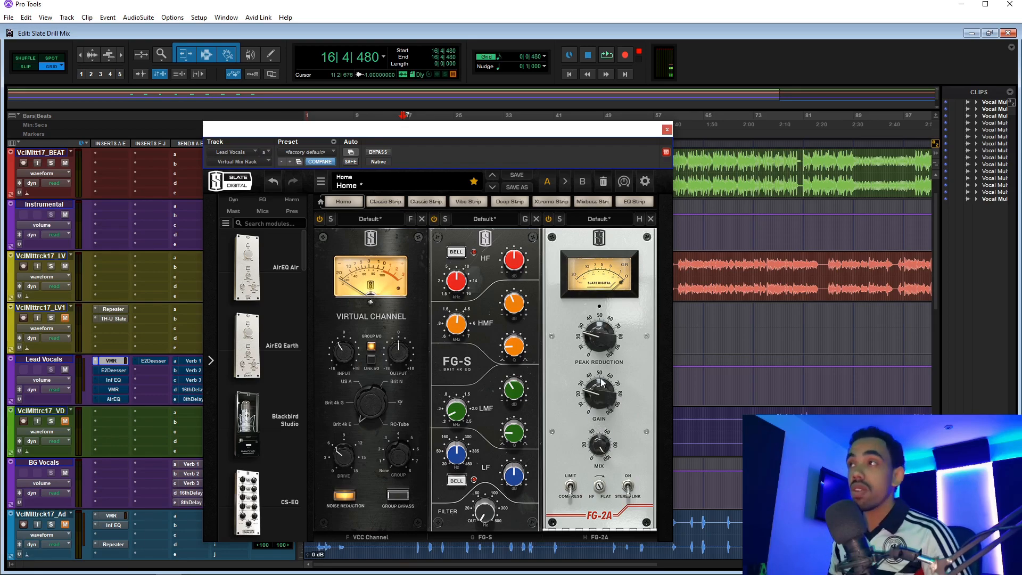
{"action": "mouse_move", "coordinate": [613, 347]}
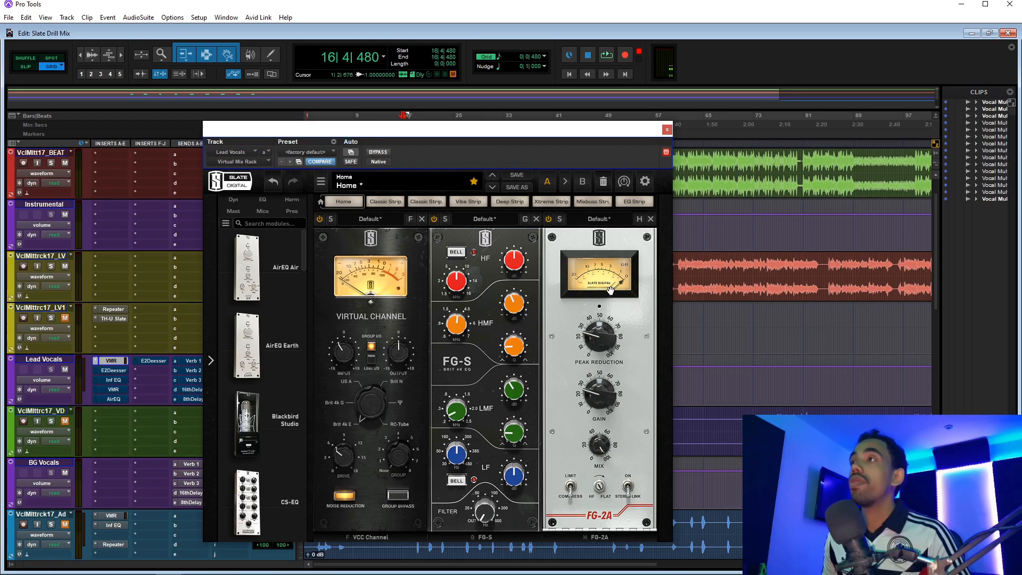
{"action": "key", "text": "space"}
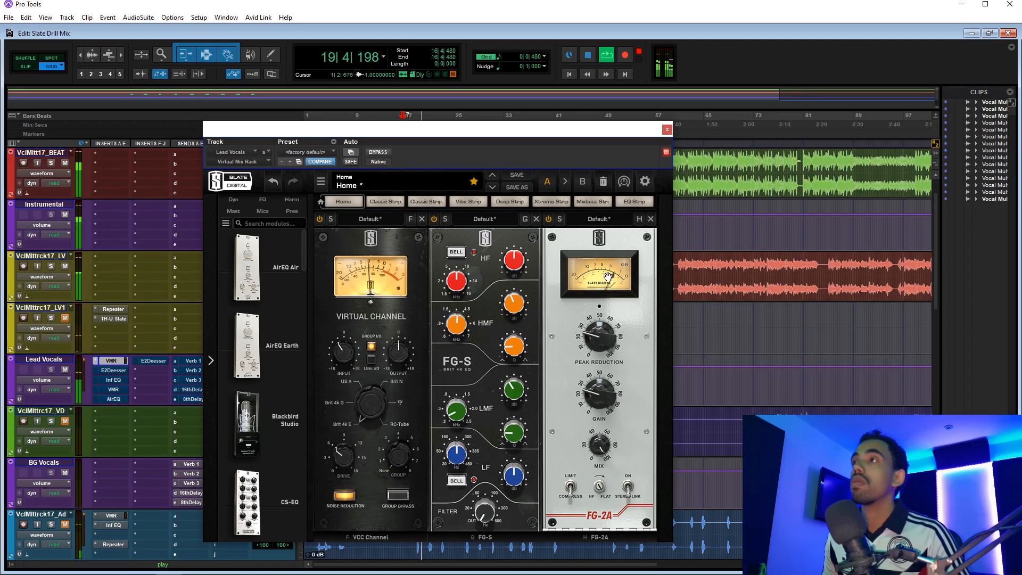
{"action": "key", "text": "space"}
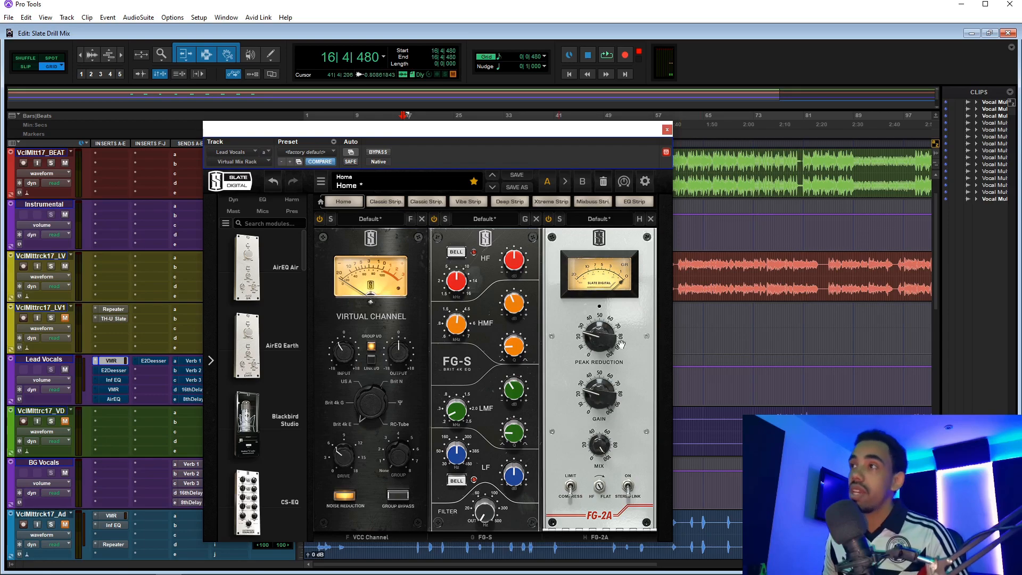
Enable the first E2Deesser on the Lead Vocals track and play the vocals through it
{"action": "left_click", "coordinate": [113, 370]}
{"action": "left_click", "coordinate": [373, 153]}
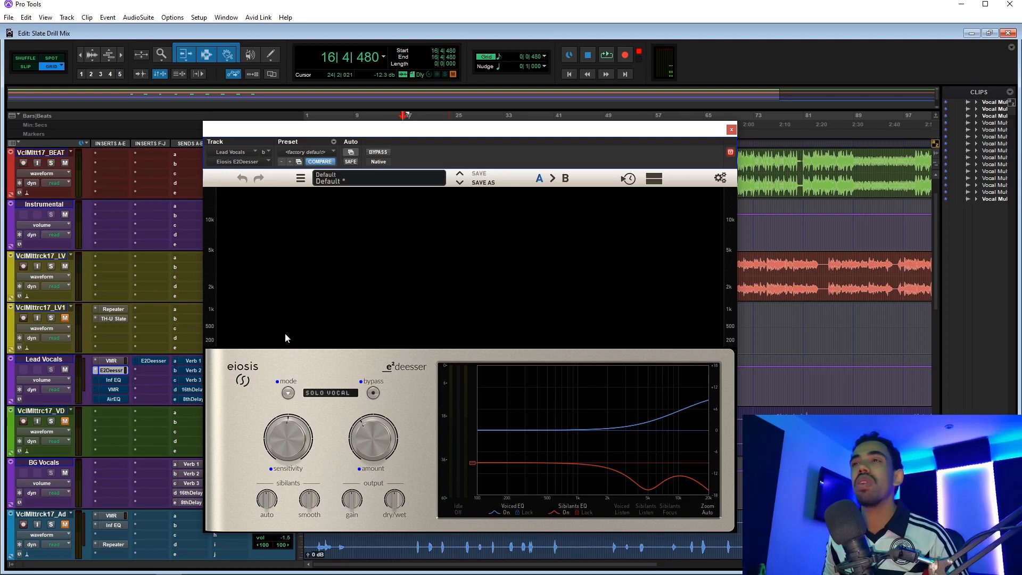
{"action": "left_click_drag", "start_coordinate": [483, 132], "coordinate": [491, 130]}
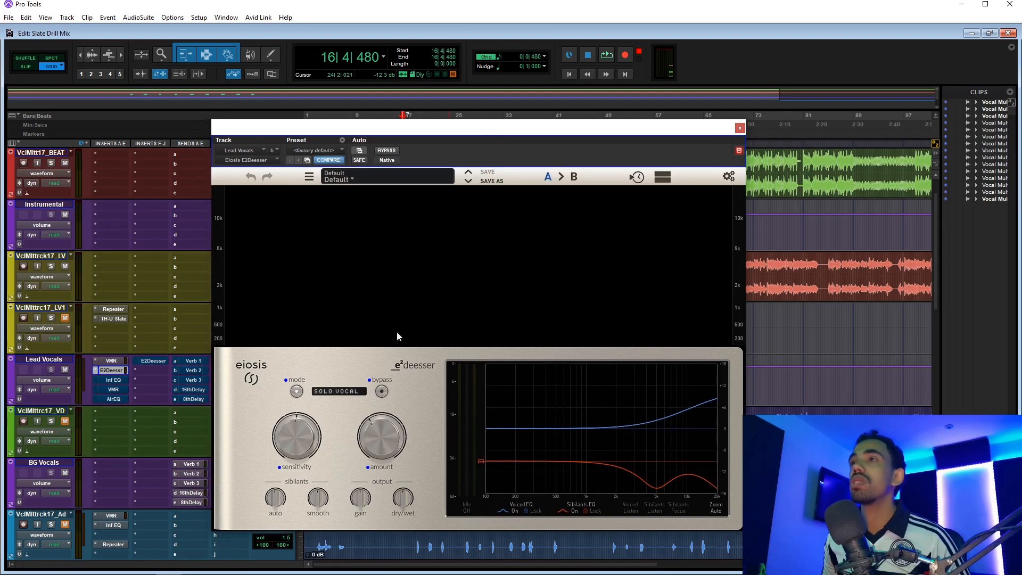
{"action": "key", "text": "space"}
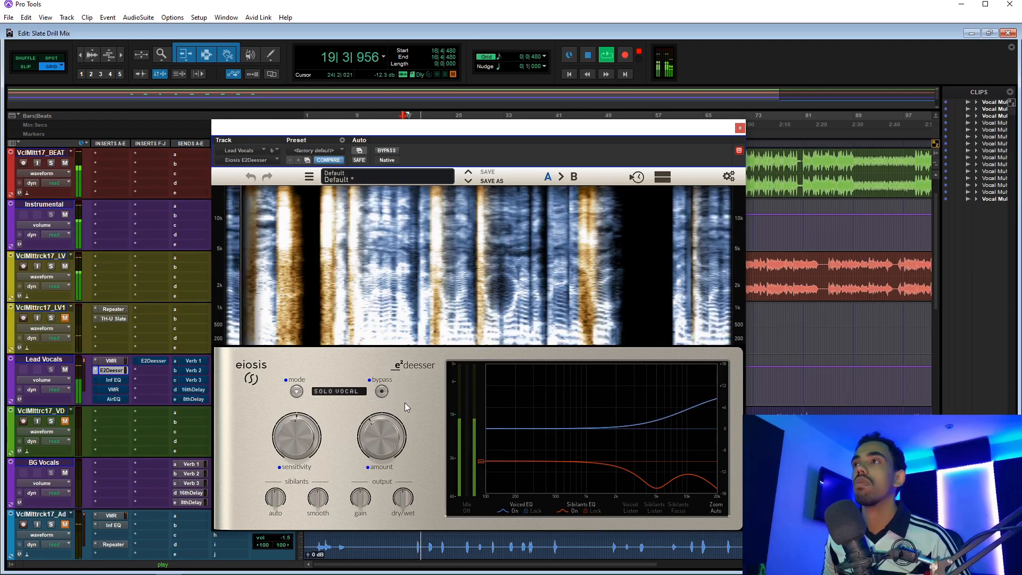
{"action": "key", "text": "space"}
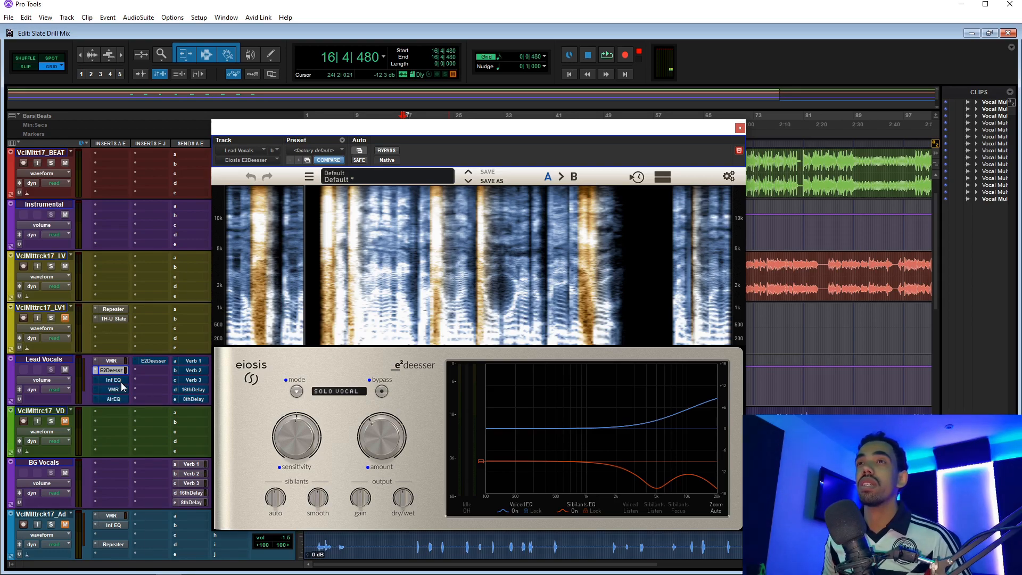
Open the Infinity EQ insert on the Lead Vocals track and take it out of bypass
{"action": "left_click", "coordinate": [113, 380]}
{"action": "left_click", "coordinate": [114, 380]}
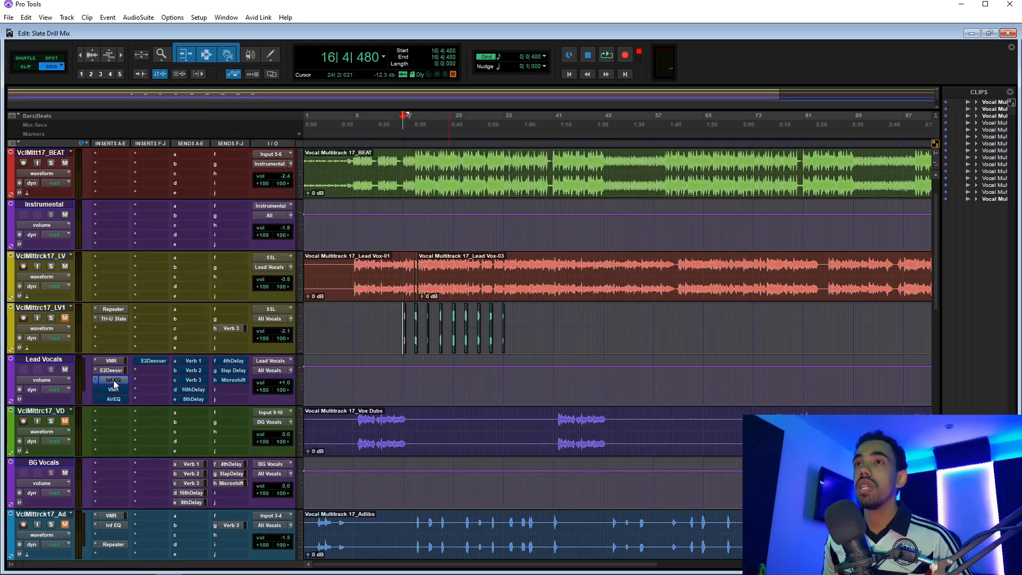
{"action": "left_click", "coordinate": [113, 380]}
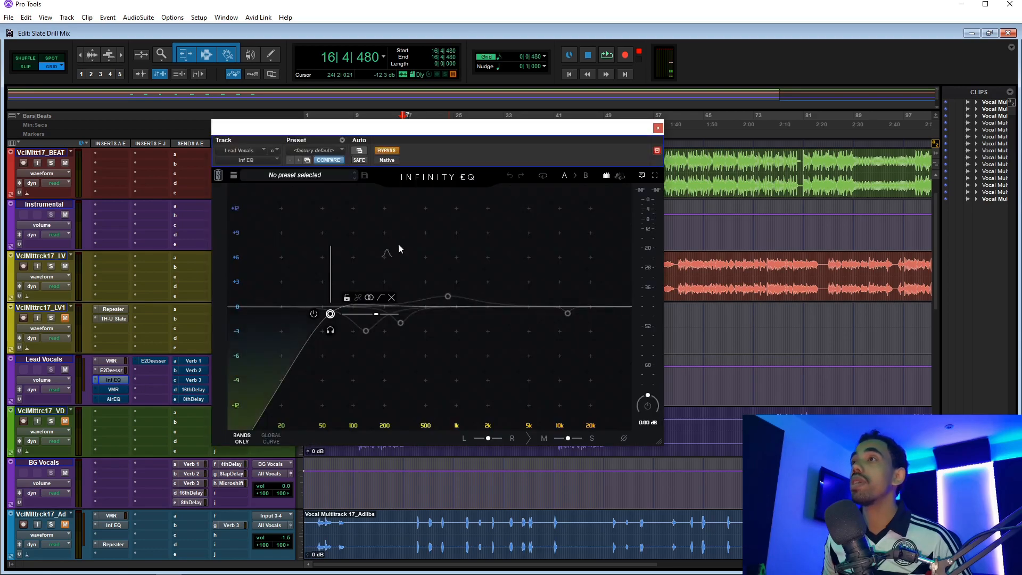
{"action": "left_click_drag", "start_coordinate": [439, 133], "coordinate": [470, 124]}
{"action": "left_click", "coordinate": [428, 141]}
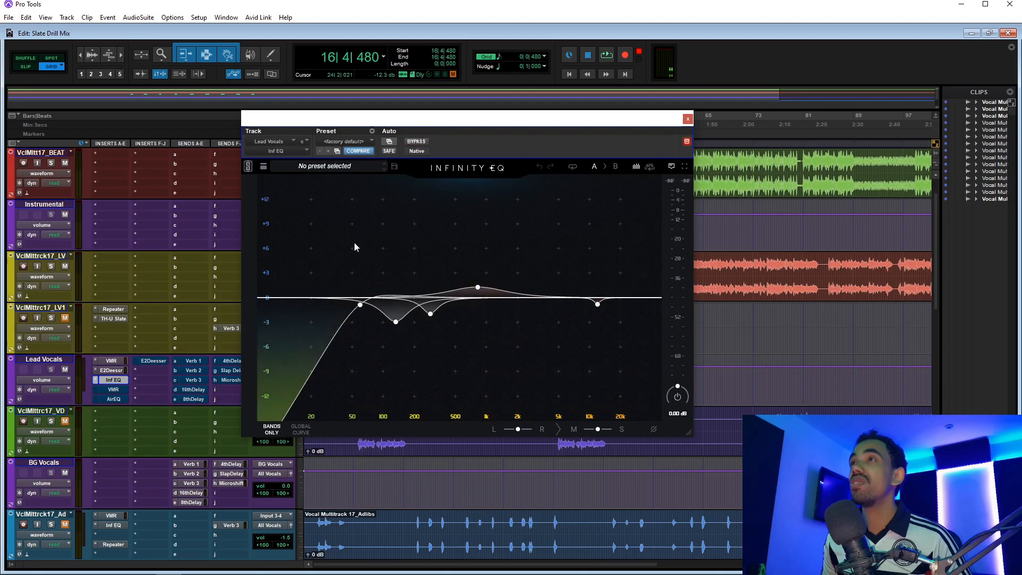
Inspect the frequency and gain of the Infinity EQ bands, from the low-end dips through the midrange boost to the high-frequency dip
{"action": "left_click", "coordinate": [471, 281]}
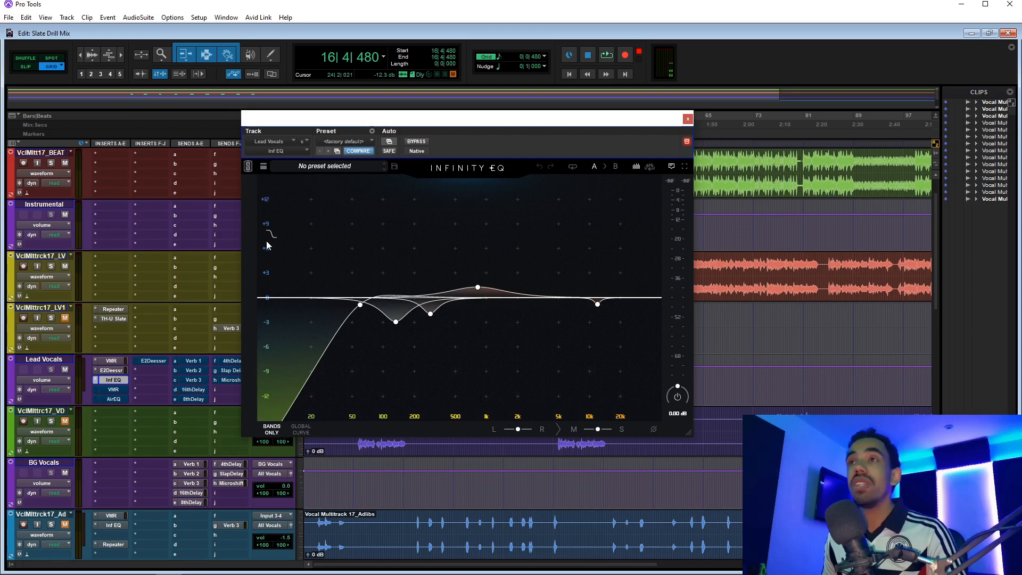
{"action": "left_click", "coordinate": [396, 322]}
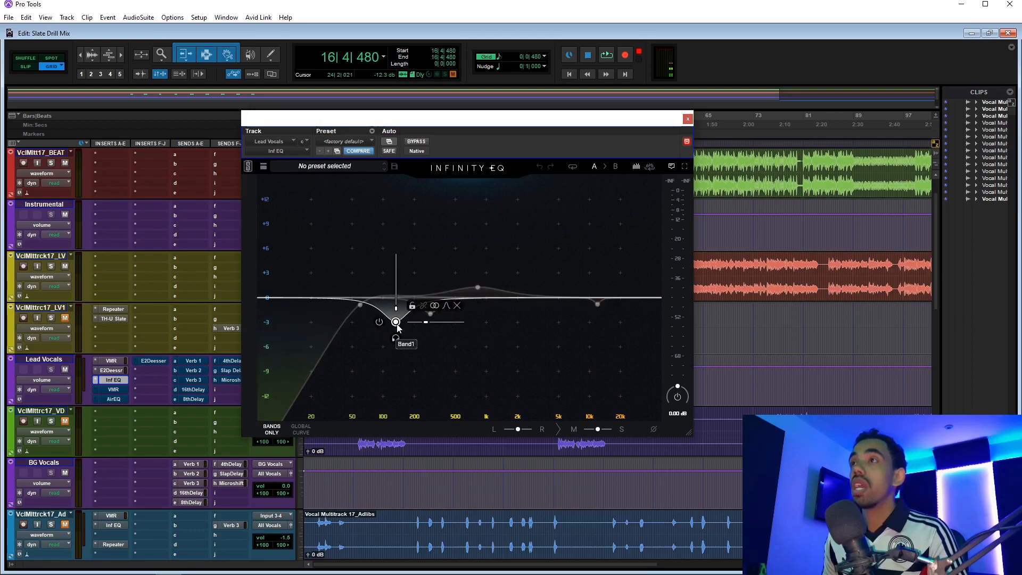
{"action": "left_click", "coordinate": [396, 323]}
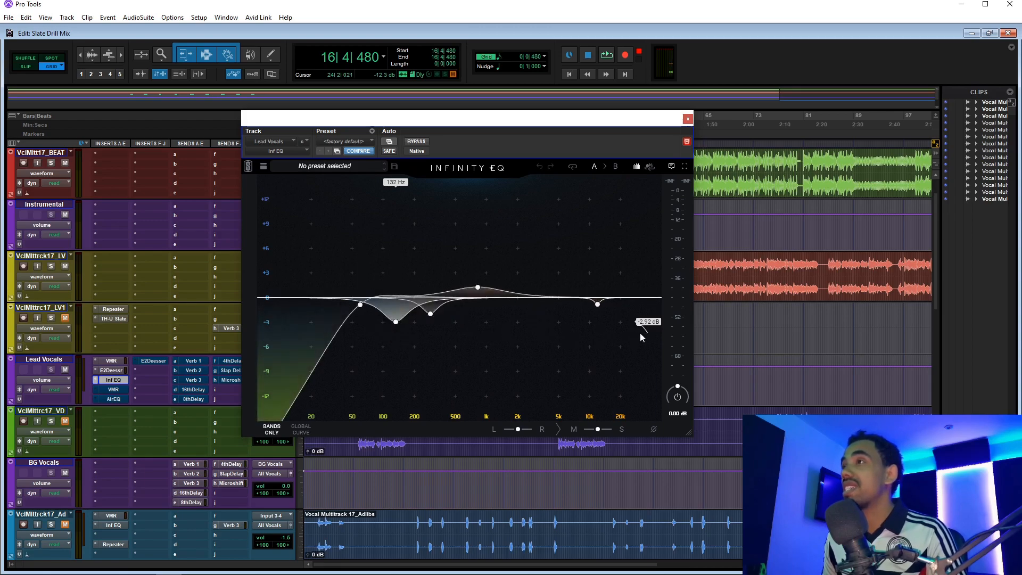
{"action": "left_click", "coordinate": [429, 315]}
{"action": "left_click", "coordinate": [396, 322]}
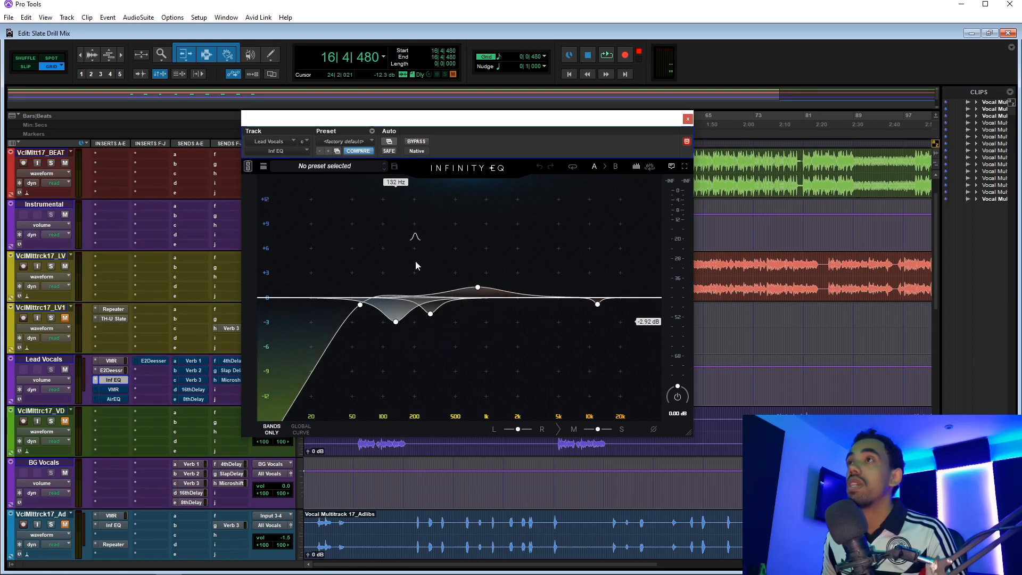
{"action": "left_click", "coordinate": [430, 314]}
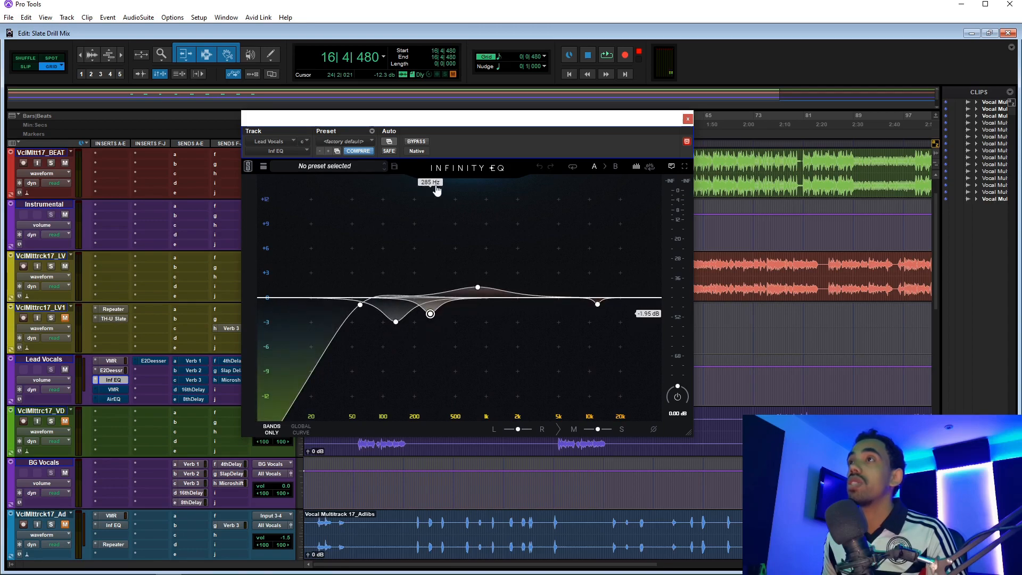
{"action": "left_click", "coordinate": [478, 289]}
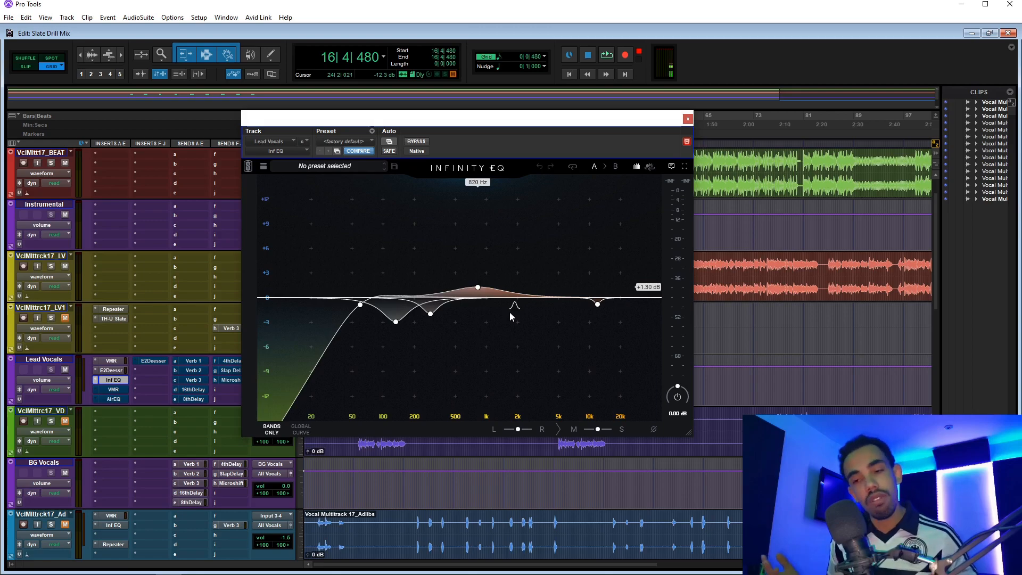
{"action": "mouse_move", "coordinate": [488, 289]}
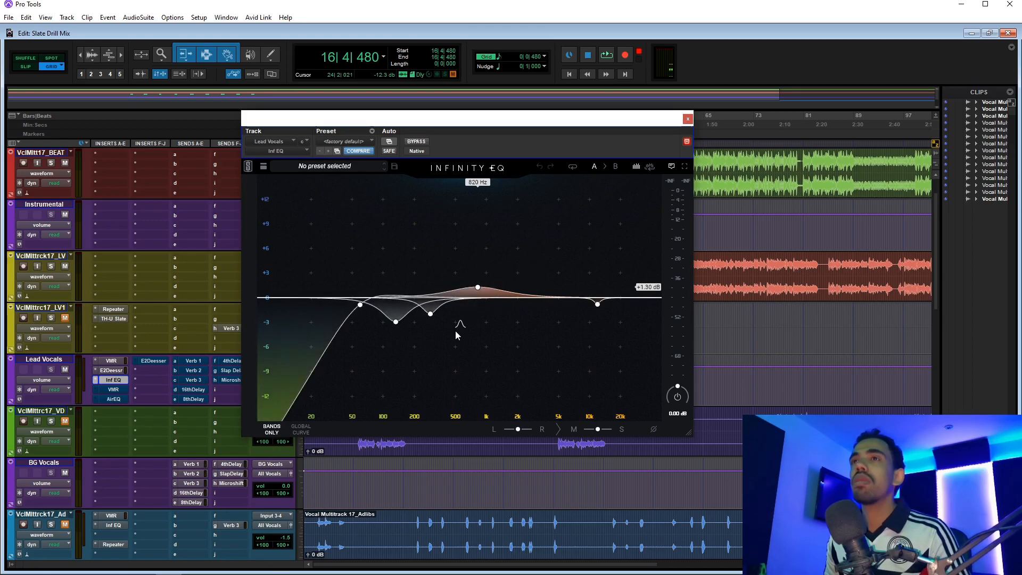
{"action": "mouse_move", "coordinate": [442, 329]}
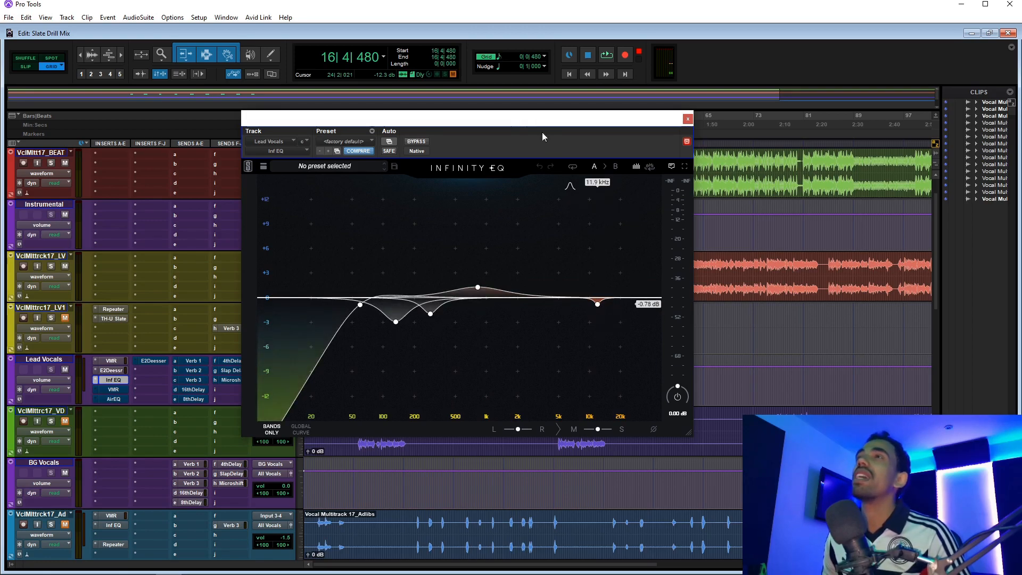
Play the song and compare the lead vocals with Infinity EQ bypassed and active, leaving it active when playback stops
{"action": "key", "text": "space"}
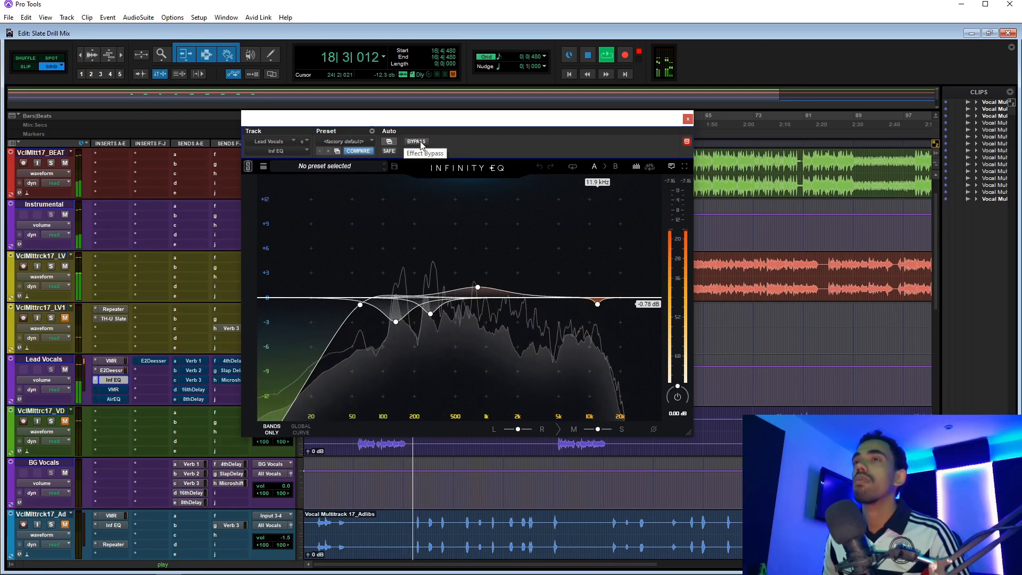
{"action": "left_click", "coordinate": [420, 141]}
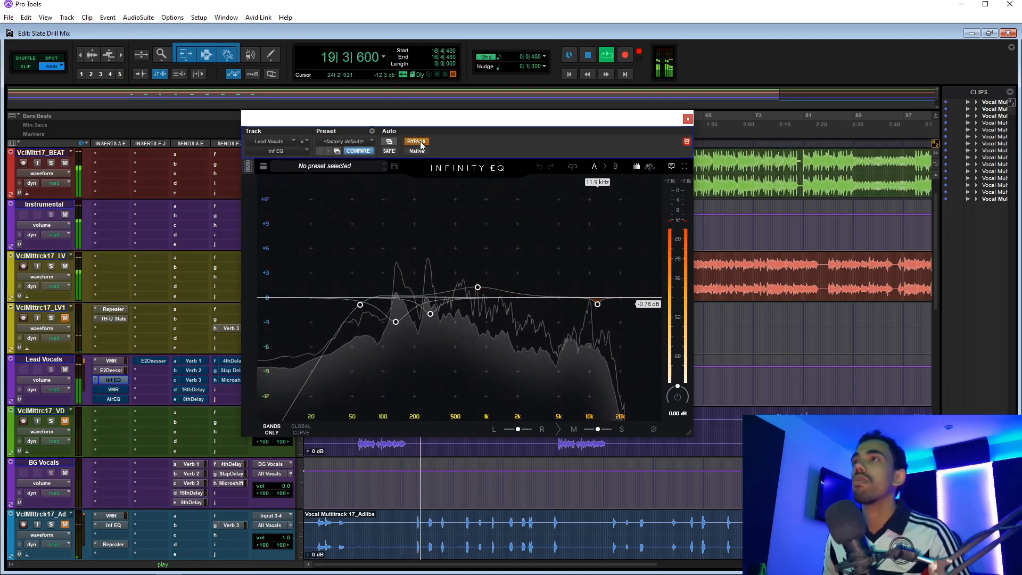
{"action": "left_click", "coordinate": [420, 142]}
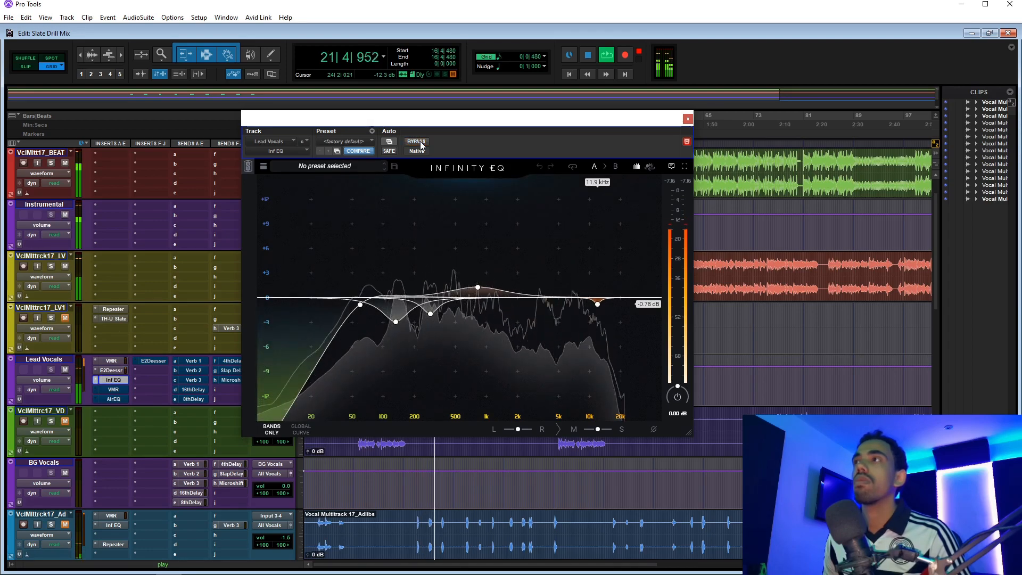
{"action": "key", "text": "space"}
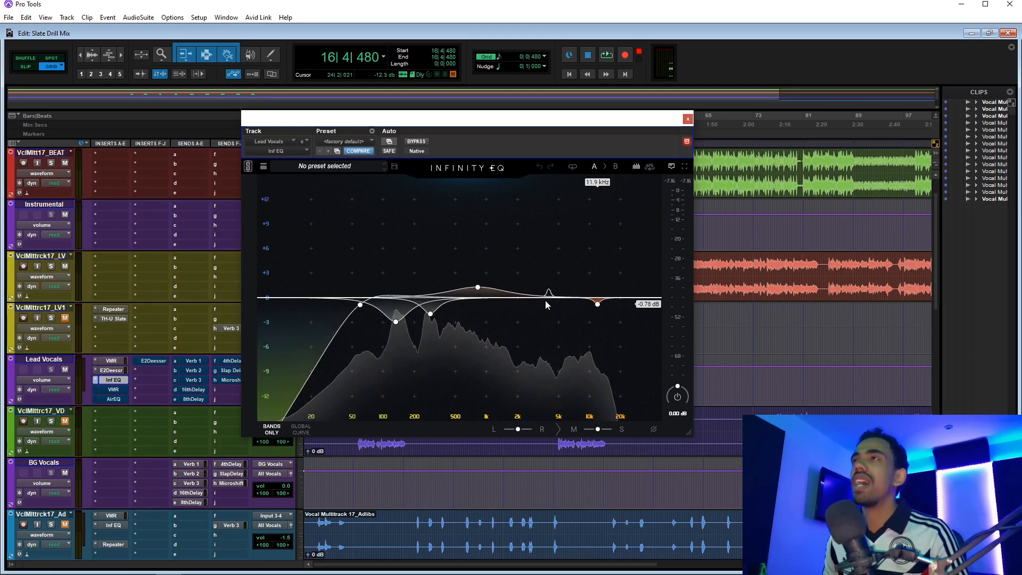
Open the second VMR insert on the Lead Vocals track and browse through its module library
{"action": "left_click", "coordinate": [120, 391]}
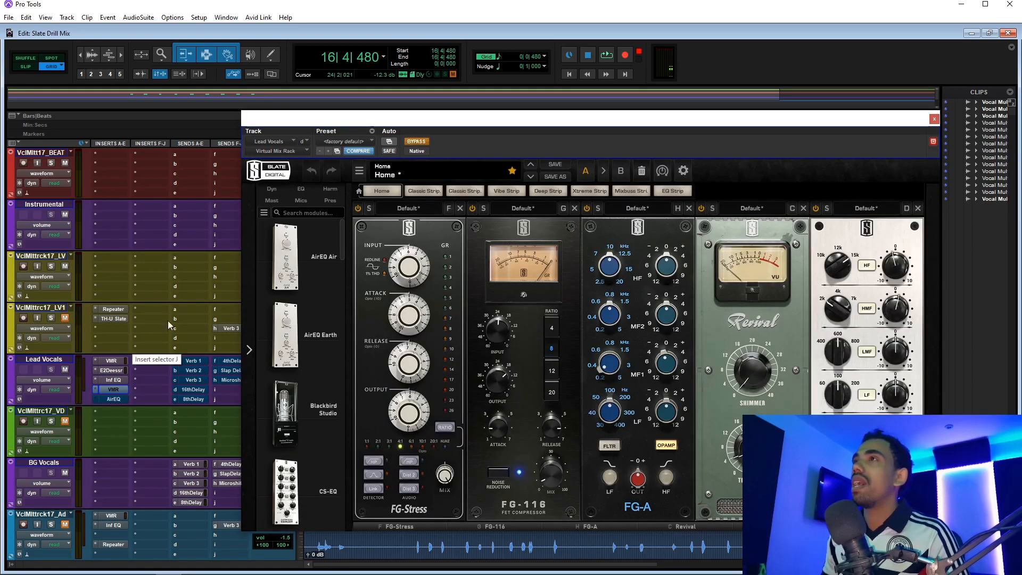
{"action": "left_click_drag", "start_coordinate": [509, 126], "coordinate": [404, 109]}
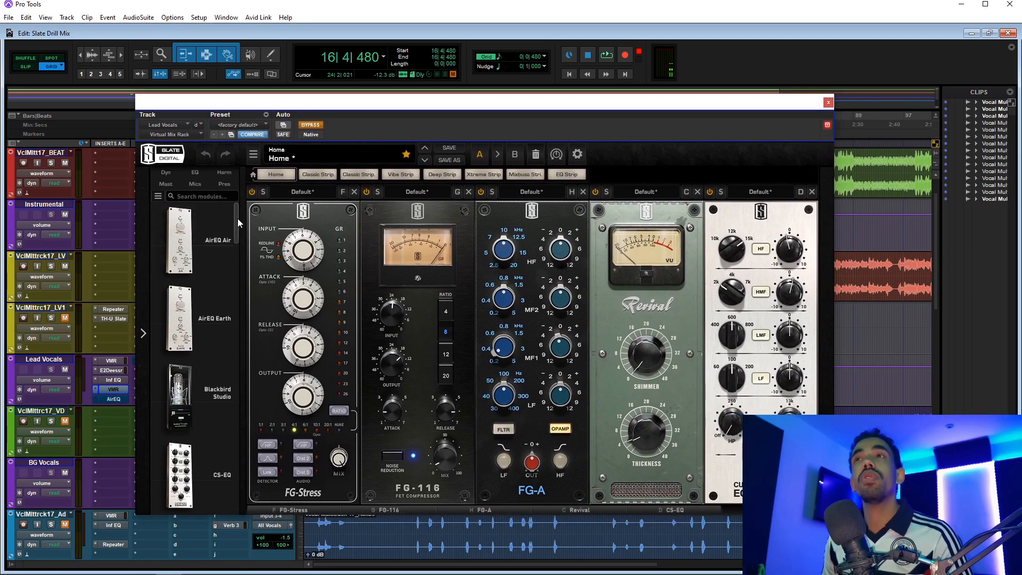
{"action": "left_click_drag", "start_coordinate": [237, 218], "coordinate": [234, 272]}
{"action": "left_click_drag", "start_coordinate": [185, 349], "coordinate": [235, 346]}
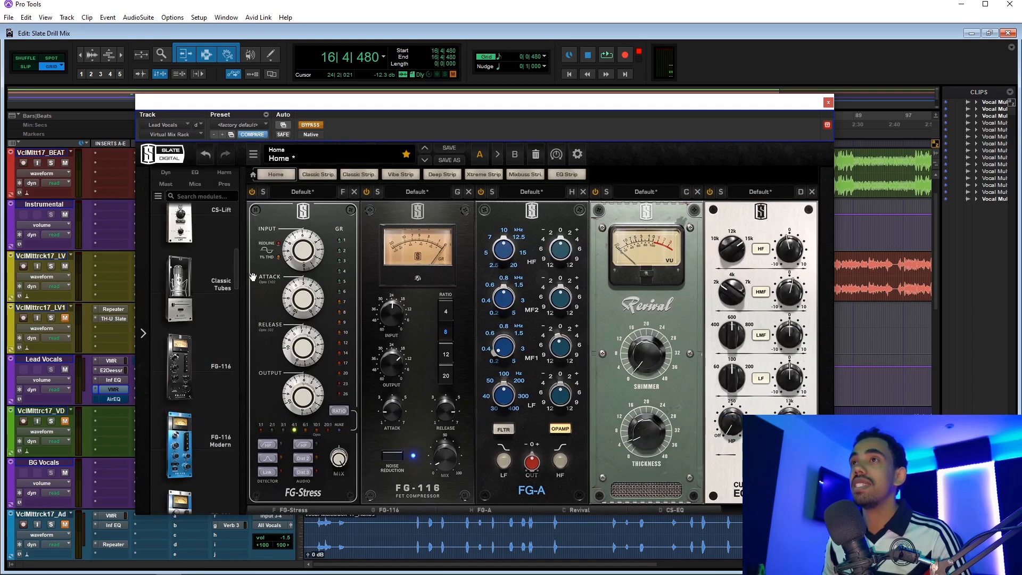
{"action": "left_click_drag", "start_coordinate": [240, 269], "coordinate": [228, 206]}
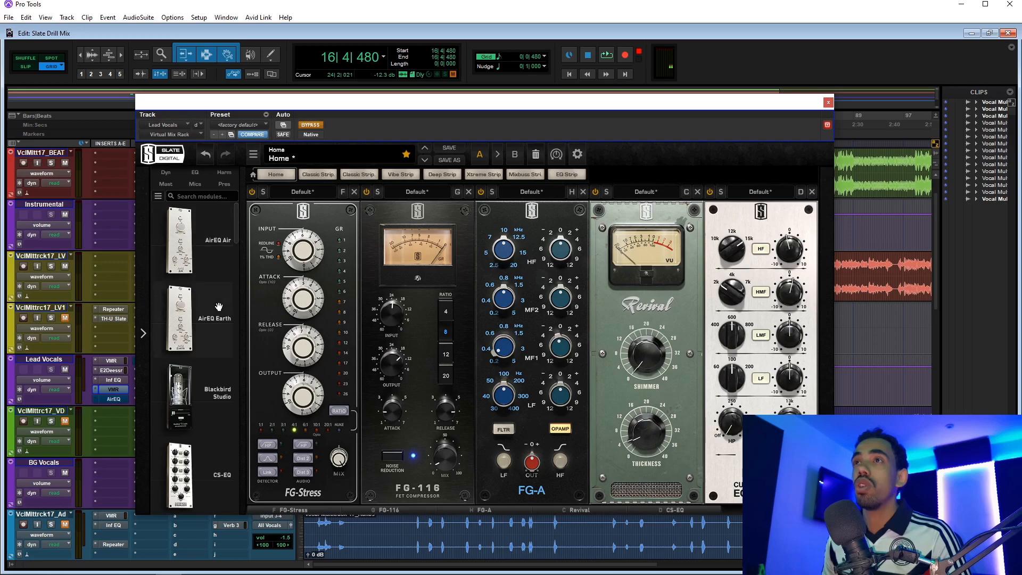
{"action": "left_click_drag", "start_coordinate": [240, 251], "coordinate": [242, 202]}
{"action": "left_click_drag", "start_coordinate": [336, 126], "coordinate": [313, 120]}
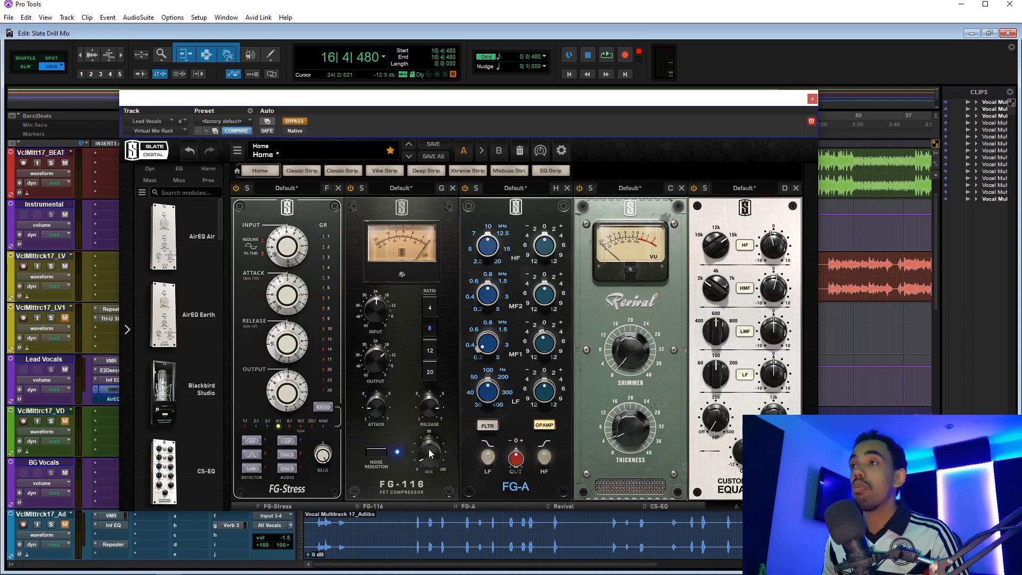
Check the FG-116 mix, the FG-A MF1 frequency and gain, the Revival thickness, and the Custom EQ's HMF and HF gains
{"action": "mouse_move", "coordinate": [423, 467]}
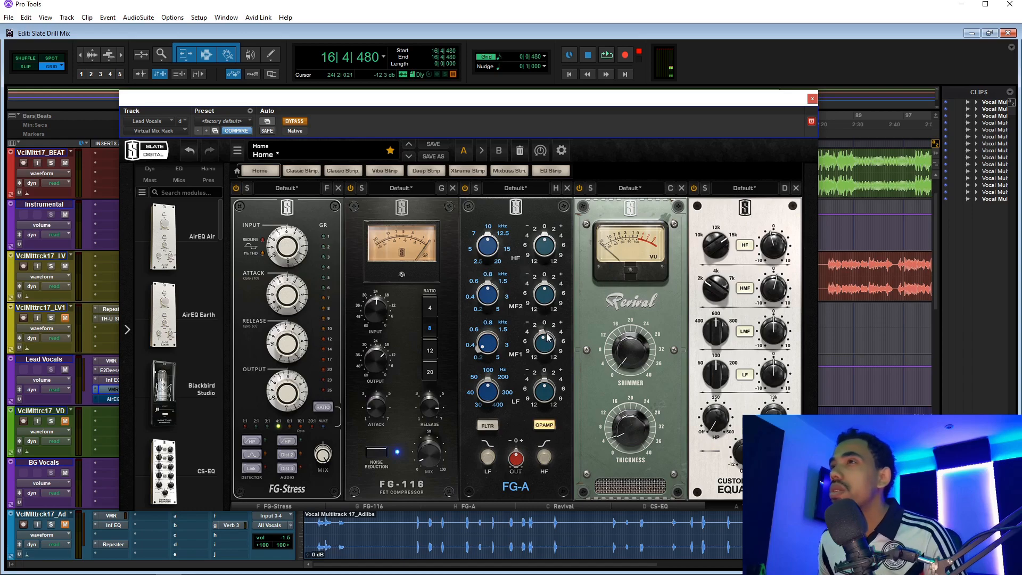
{"action": "mouse_move", "coordinate": [494, 352]}
{"action": "mouse_move", "coordinate": [542, 346]}
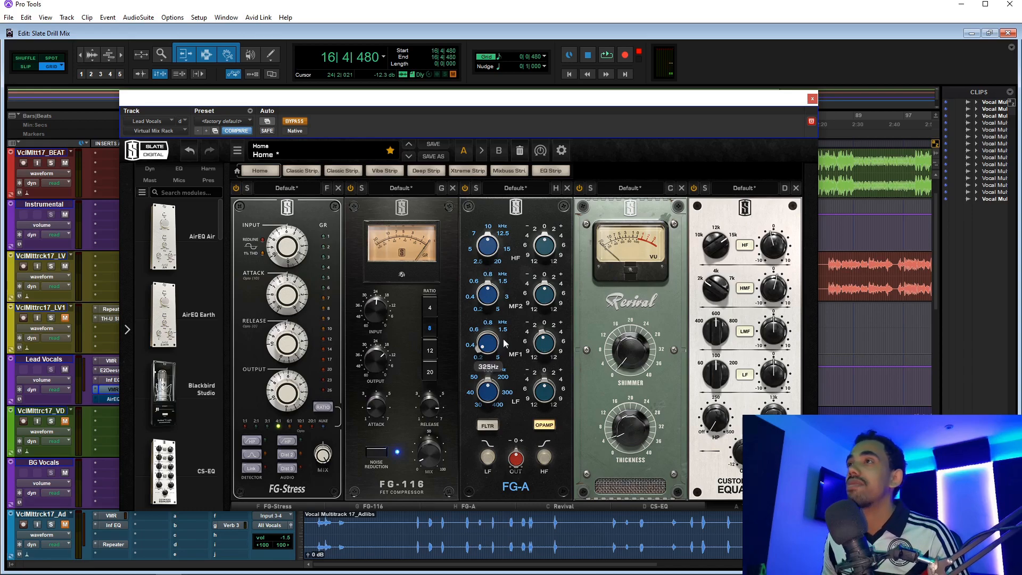
{"action": "mouse_move", "coordinate": [633, 413]}
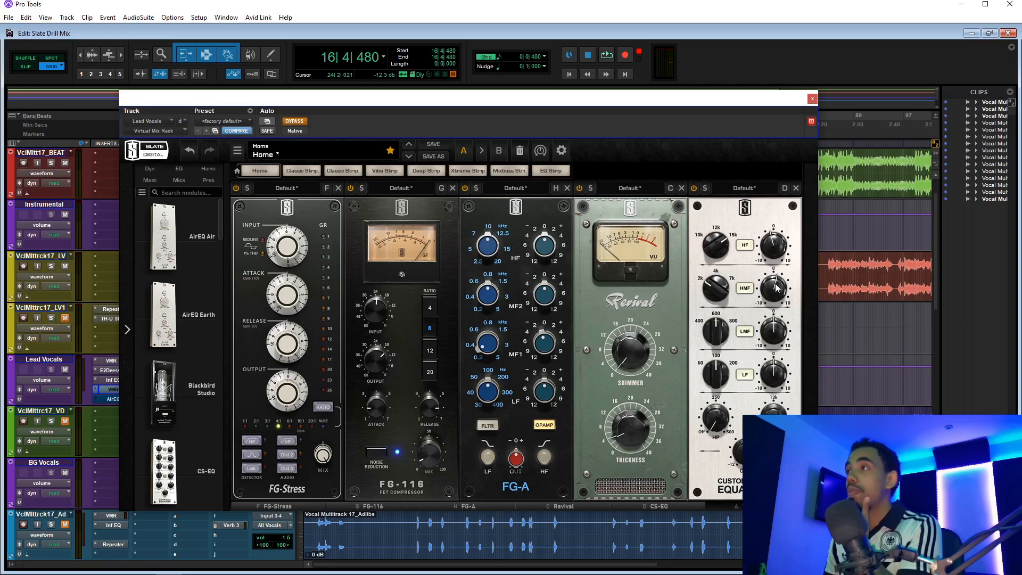
{"action": "mouse_move", "coordinate": [781, 285]}
{"action": "mouse_move", "coordinate": [776, 243]}
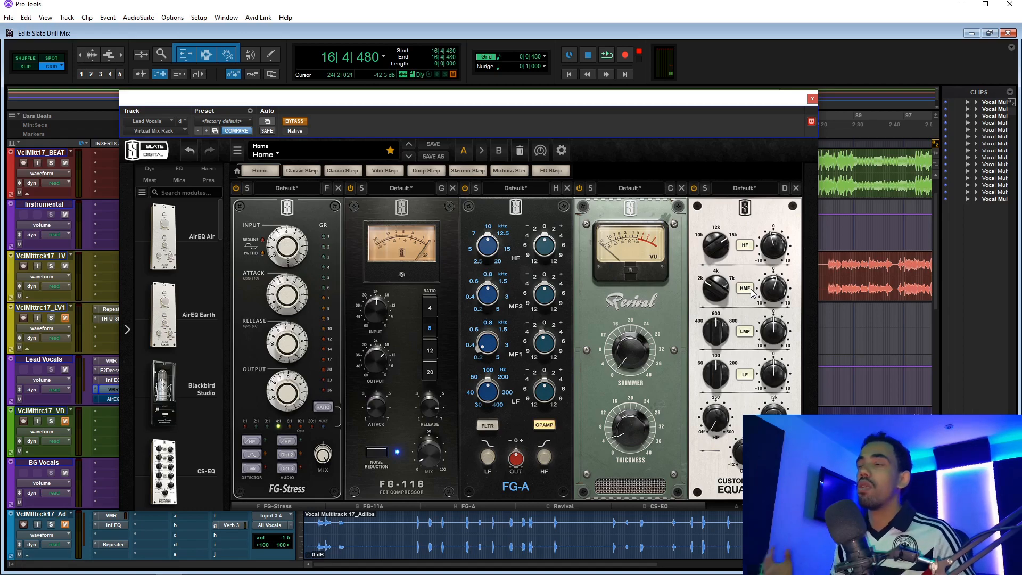
Enable the second VMR on Lead Vocals and play the song, comparing bypassed and active sound before leaving it active
{"action": "left_click", "coordinate": [295, 122]}
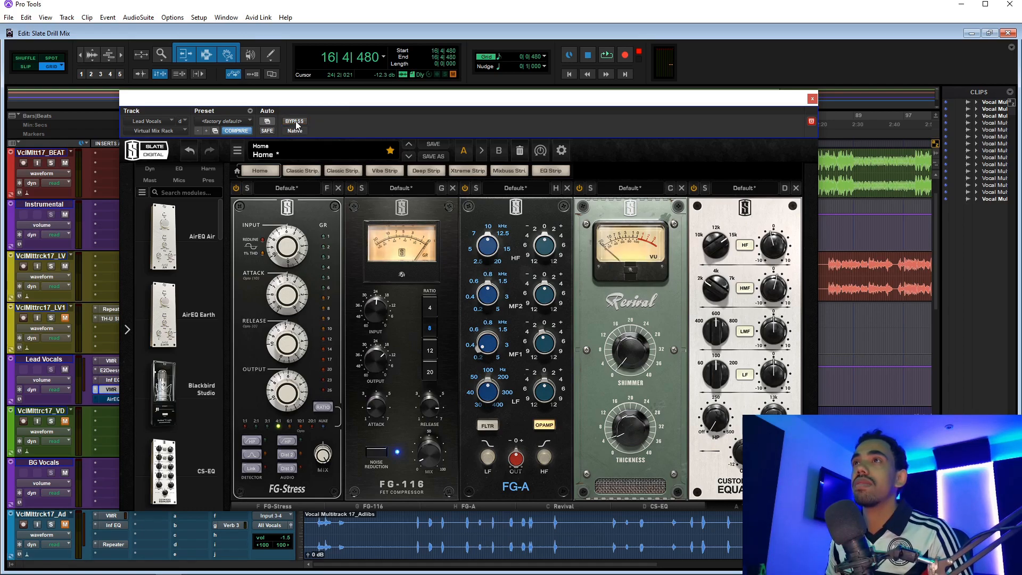
{"action": "key", "text": "space"}
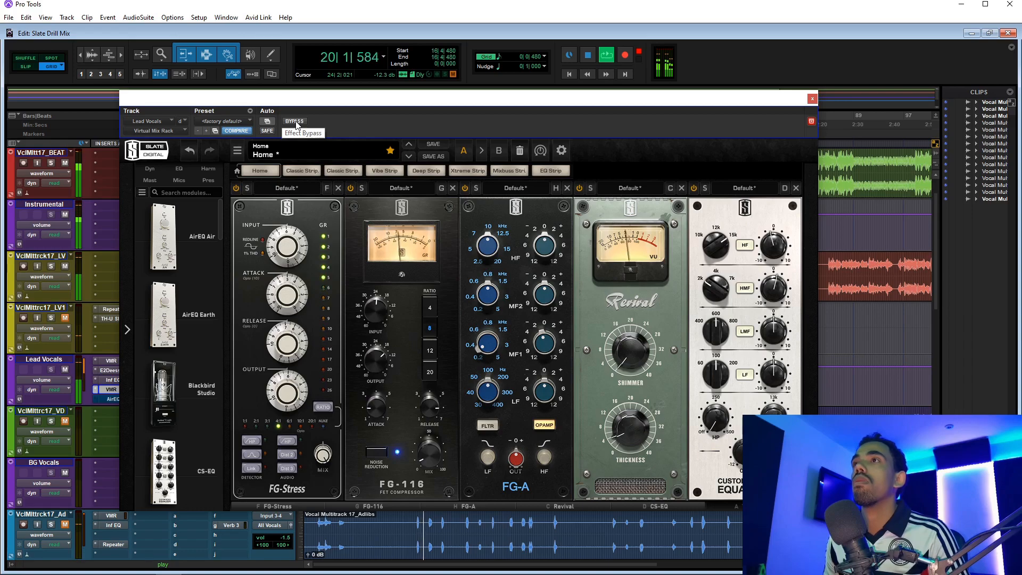
{"action": "left_click", "coordinate": [296, 123]}
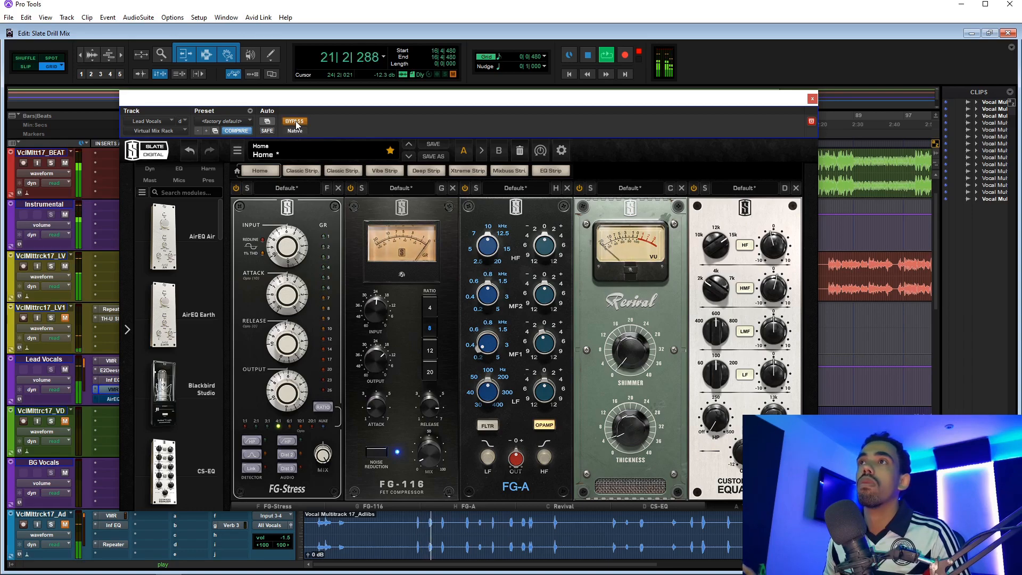
{"action": "left_click", "coordinate": [295, 123]}
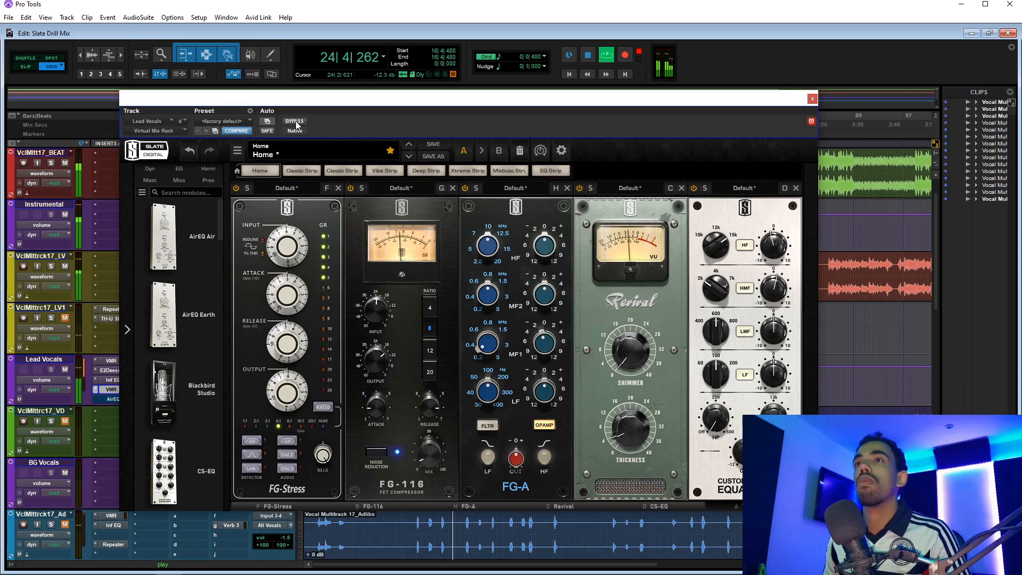
{"action": "key", "text": "space"}
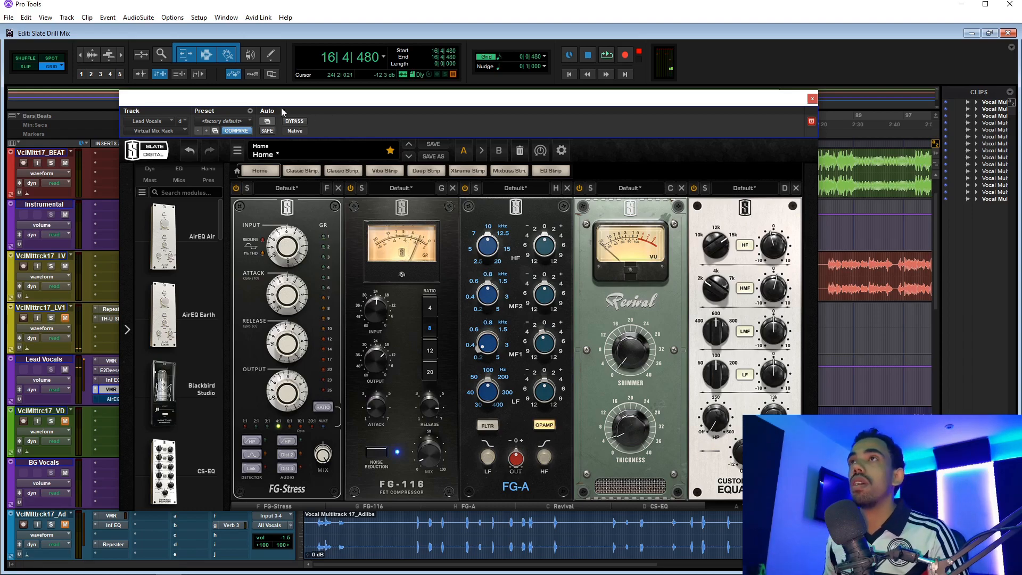
Close the VMR window, open the AirEQ insert on Lead Vocals, take it out of bypass and check its Air gain
{"action": "left_click_drag", "start_coordinate": [321, 101], "coordinate": [407, 101]}
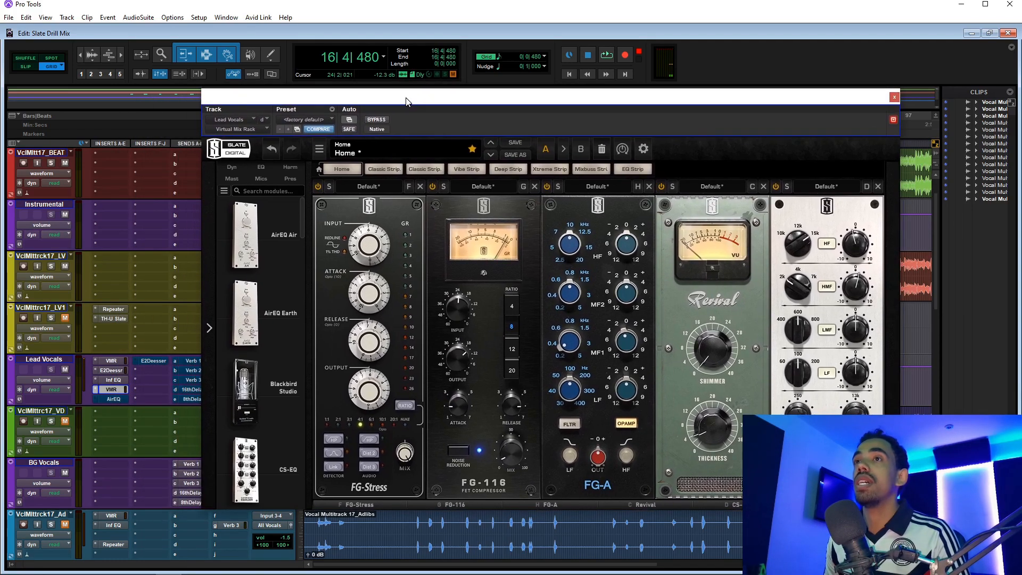
{"action": "left_click", "coordinate": [894, 97]}
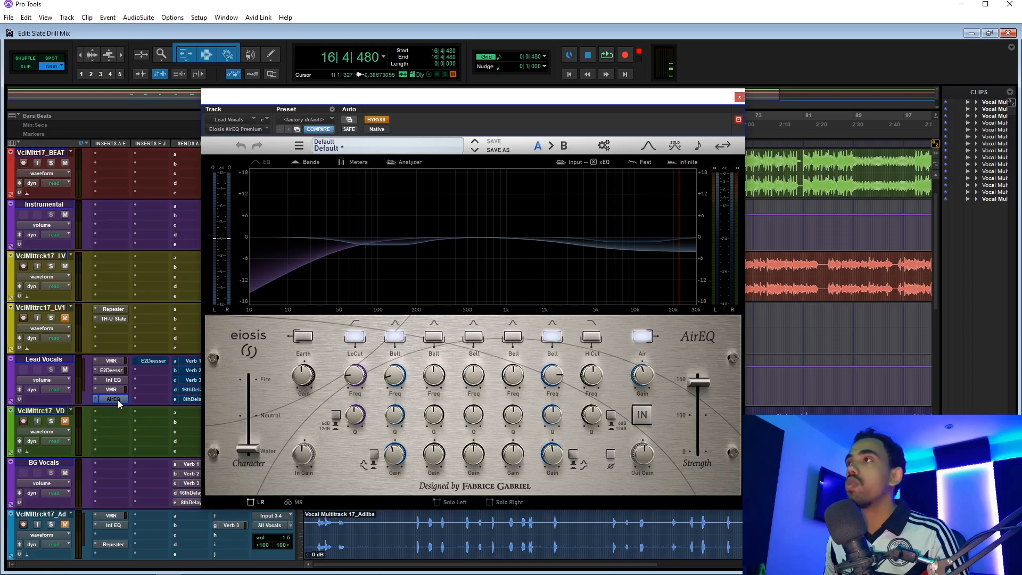
{"action": "left_click", "coordinate": [381, 120]}
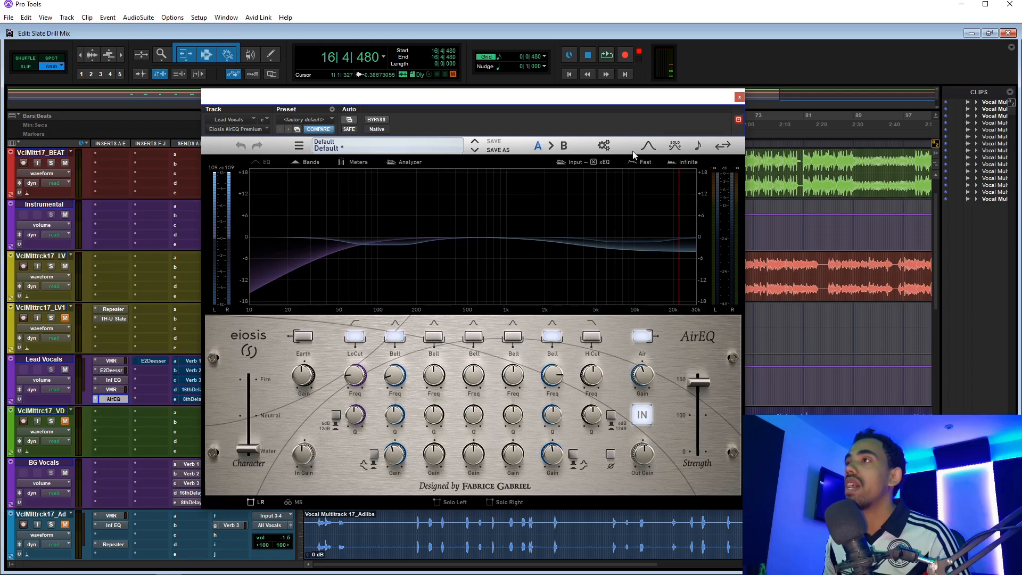
{"action": "mouse_move", "coordinate": [646, 376]}
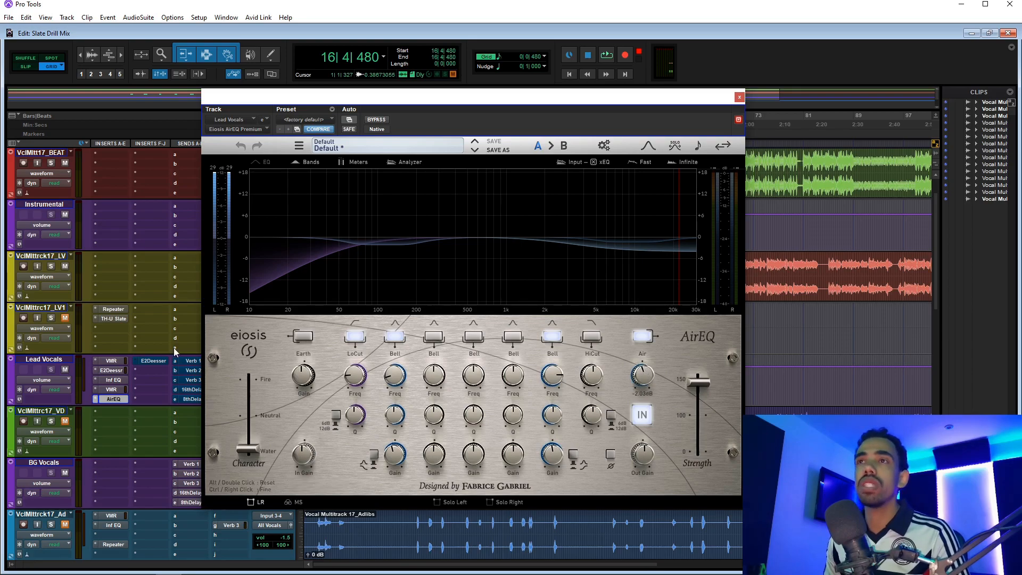
Search the plugins for "fresh" and insert Fresh Air (stereo) in slot h of the Lead Vocals track
{"action": "left_click", "coordinate": [150, 376]}
{"action": "type", "text": "f"}
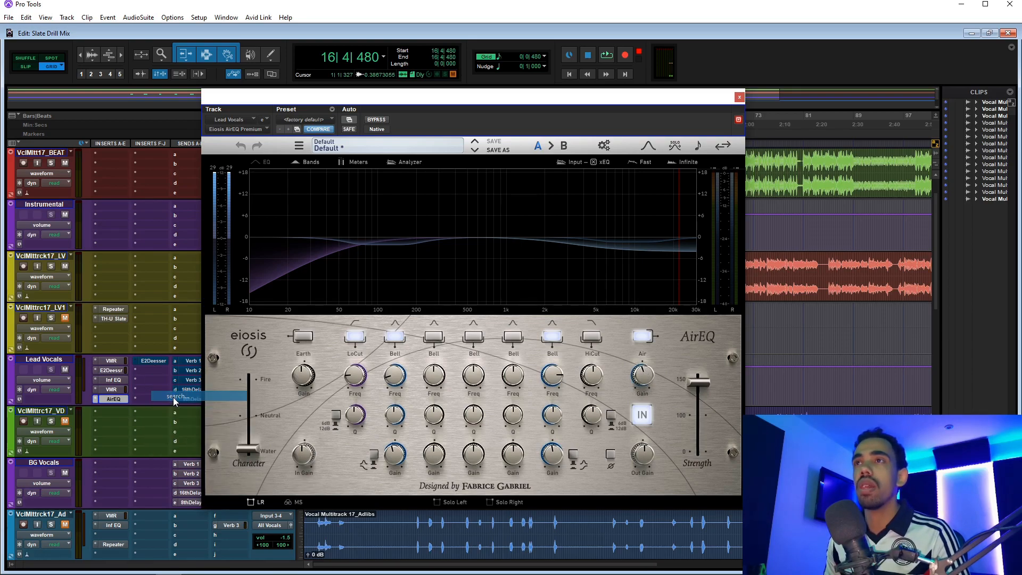
{"action": "type", "text": "resh"}
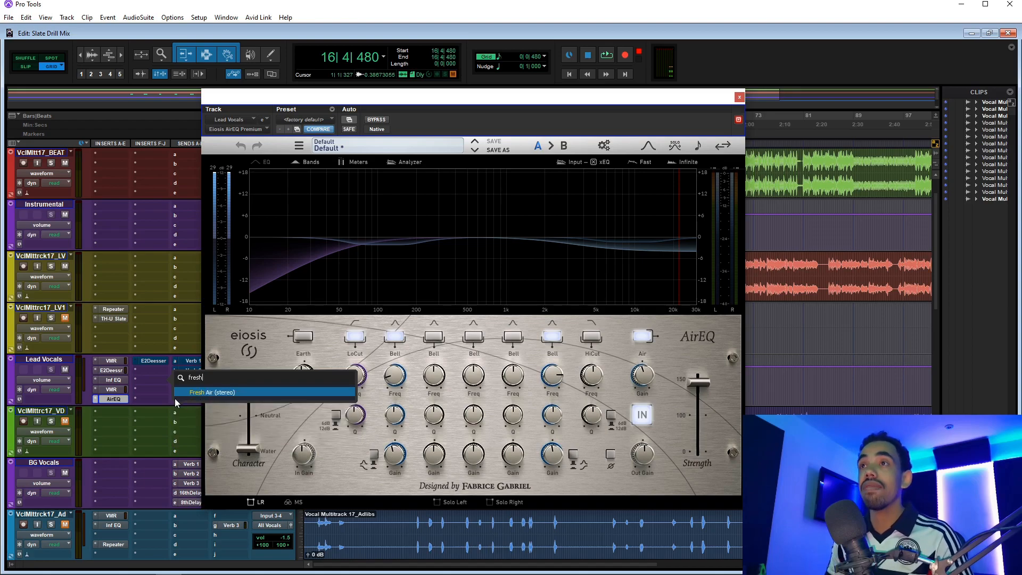
{"action": "left_click", "coordinate": [205, 395]}
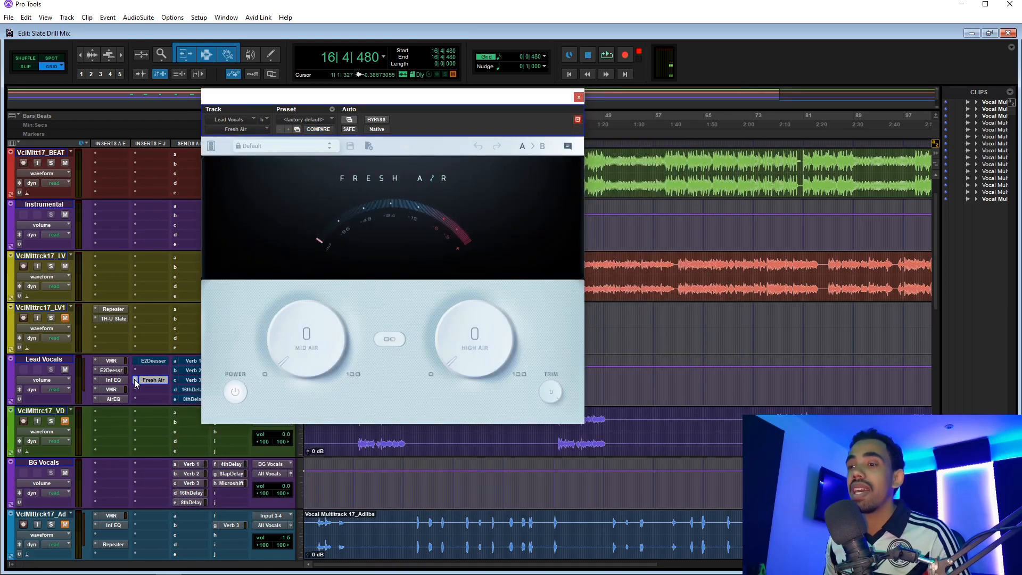
Remove Fresh Air from the Lead Vocals track and reopen the AirEQ insert
{"action": "left_click", "coordinate": [136, 381]}
{"action": "left_click", "coordinate": [153, 383]}
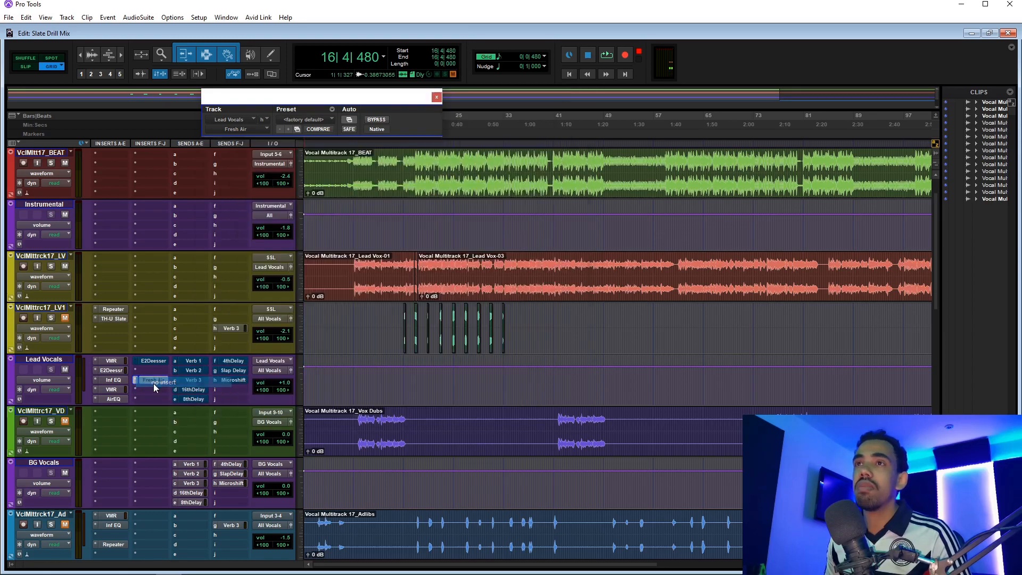
{"action": "left_click", "coordinate": [111, 399]}
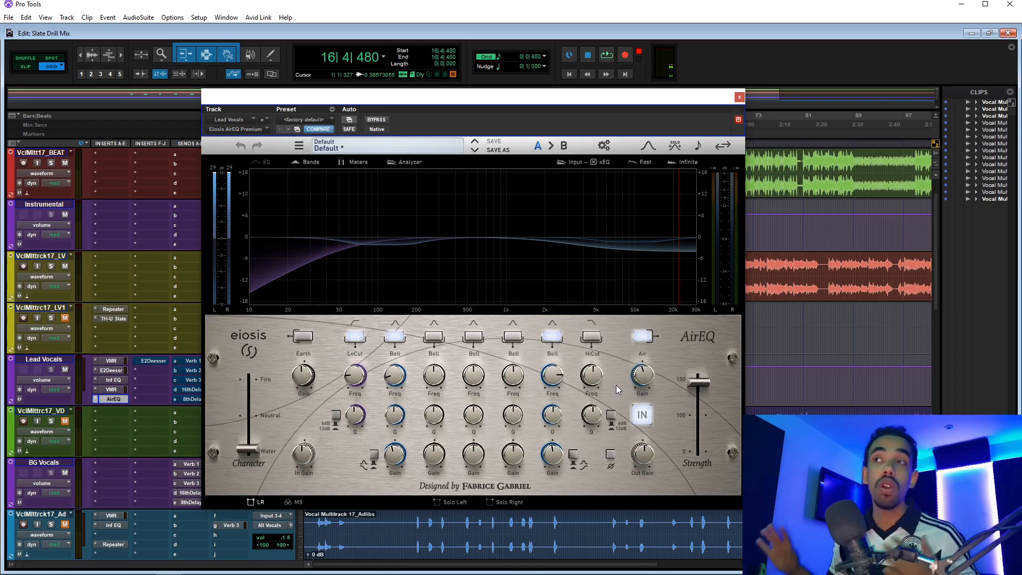
Play the song and compare the Lead Vocals sound with AirEQ bypassed and active, leaving it active
{"action": "key", "text": "space"}
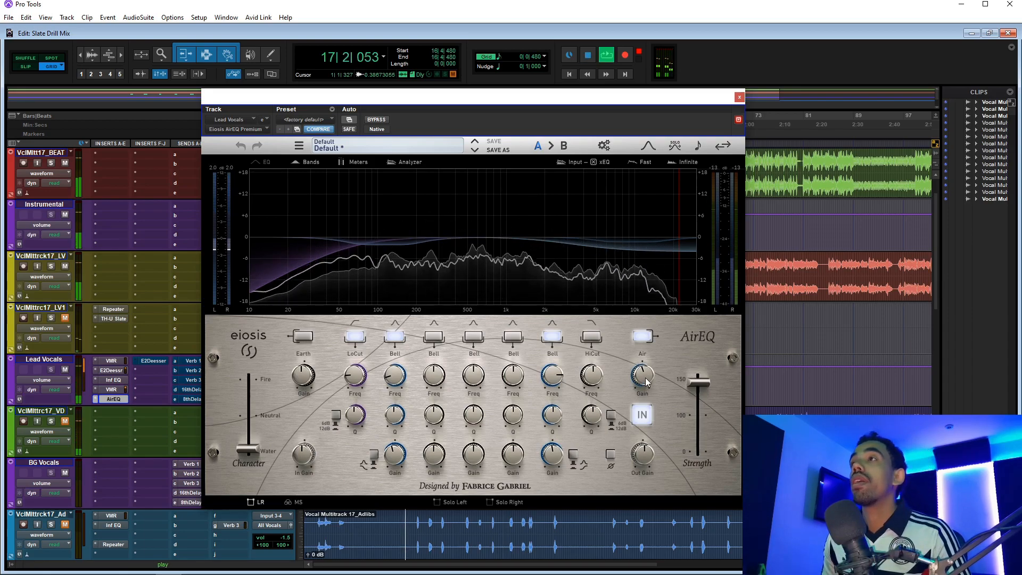
{"action": "left_click", "coordinate": [376, 119]}
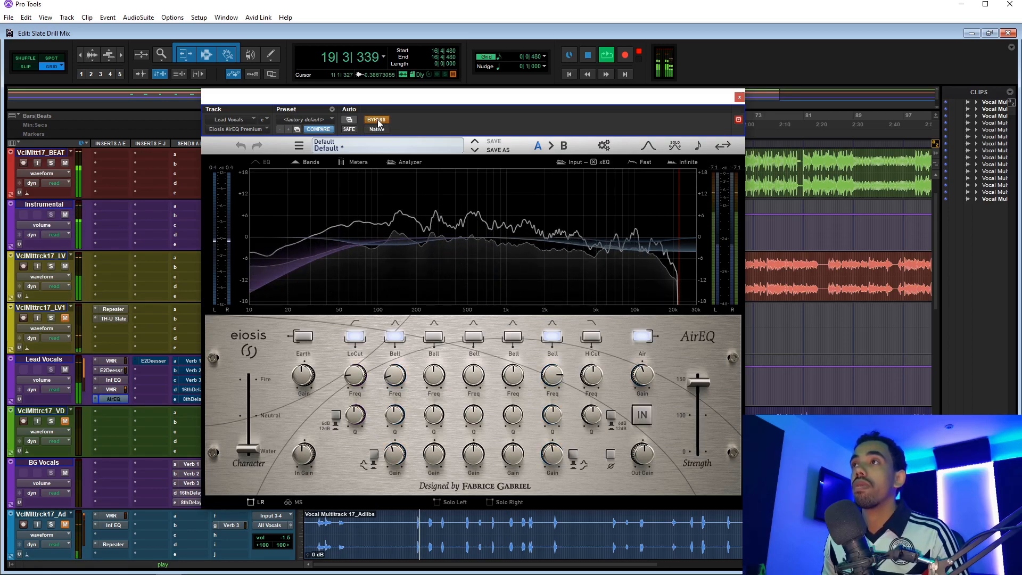
{"action": "left_click", "coordinate": [377, 122]}
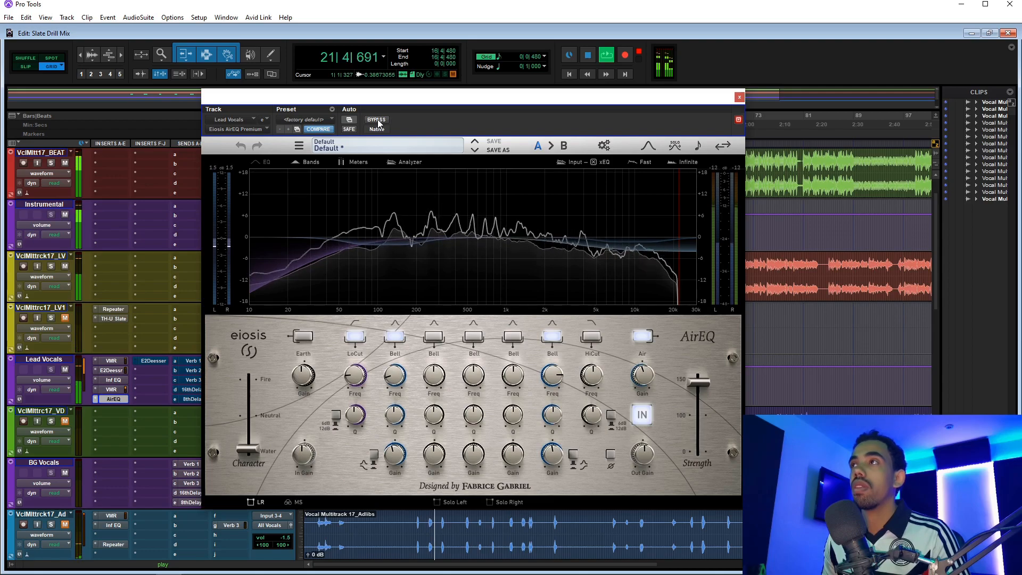
{"action": "key", "text": "space"}
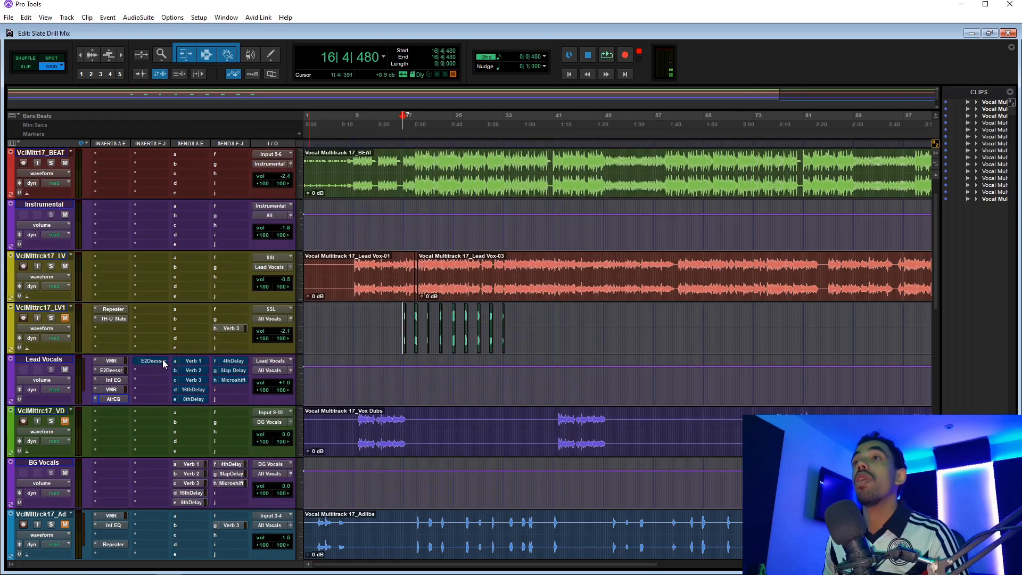
Open the second E2Deesser insert on Lead Vocals, take it out of bypass and audition it with the song playing
{"action": "left_click", "coordinate": [162, 360]}
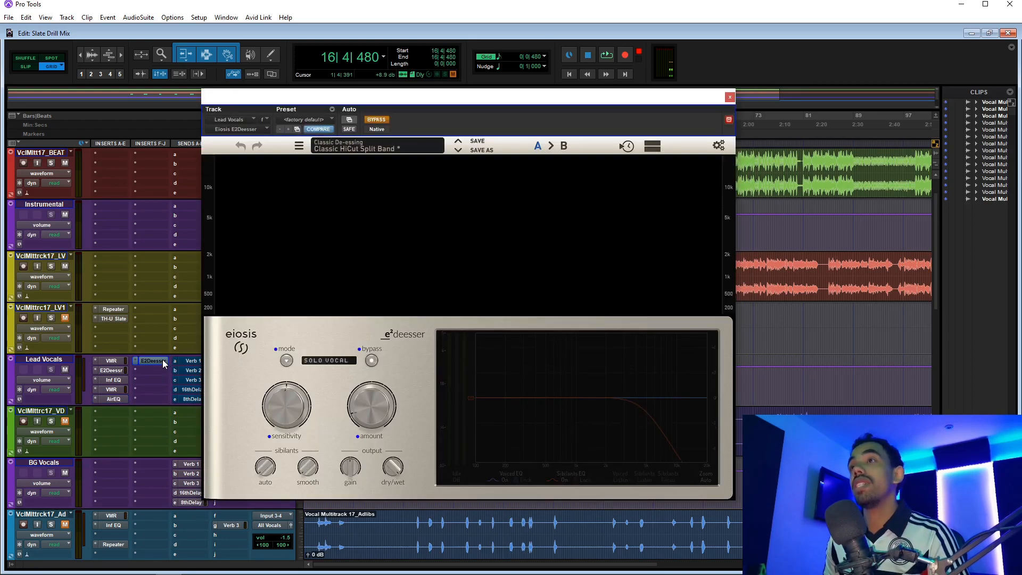
{"action": "left_click", "coordinate": [376, 120]}
{"action": "key", "text": "space"}
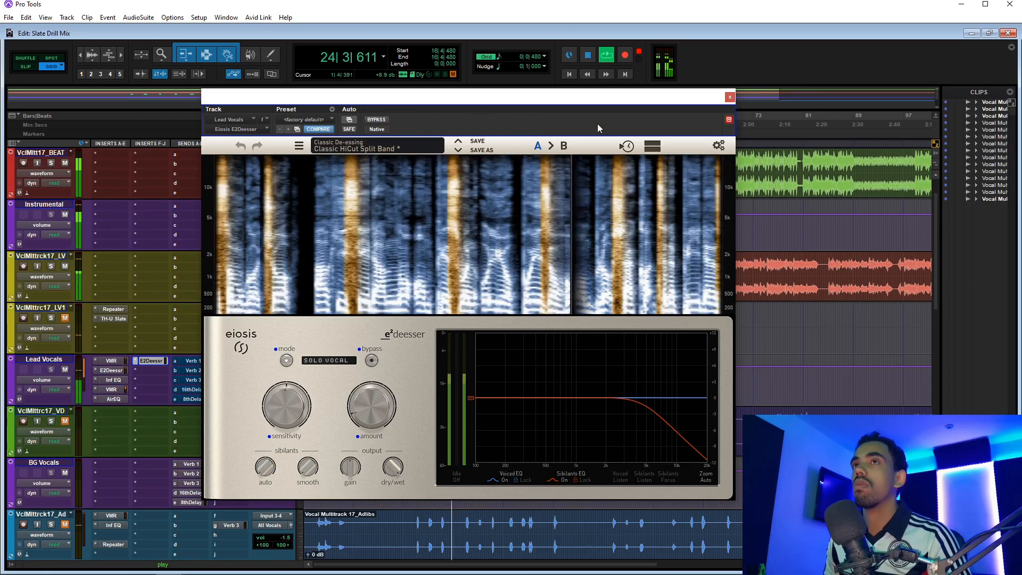
{"action": "key", "text": "space"}
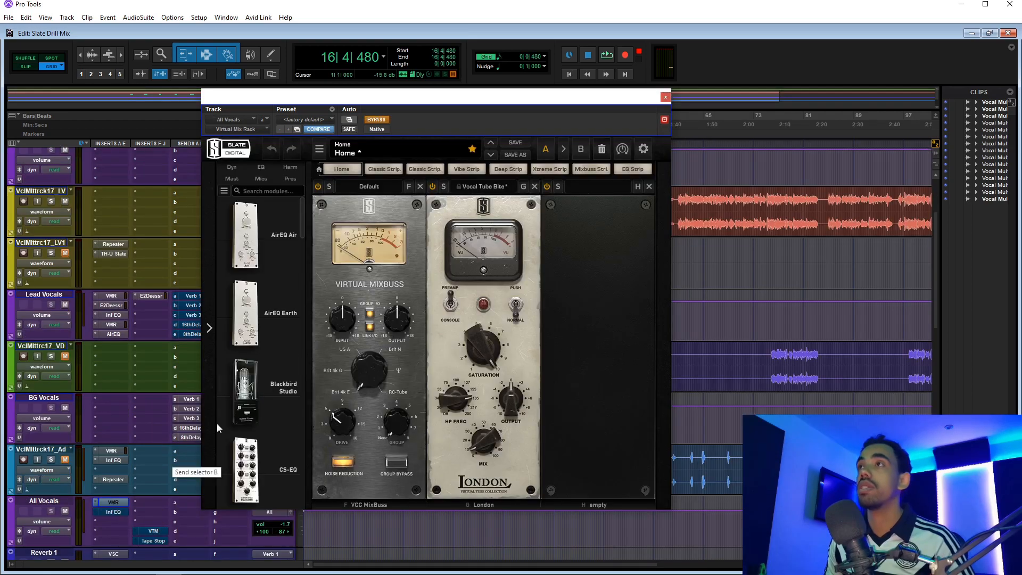
Play the song and take the Virtual Mix Rack on the All Vocals track out of bypass to hear its effect
{"action": "key", "text": "space"}
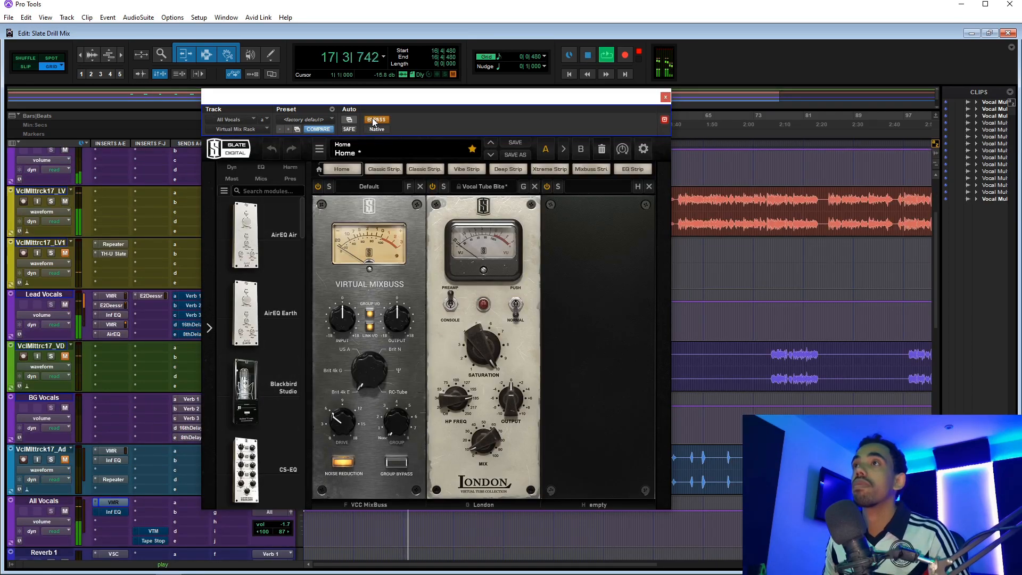
{"action": "left_click", "coordinate": [374, 120]}
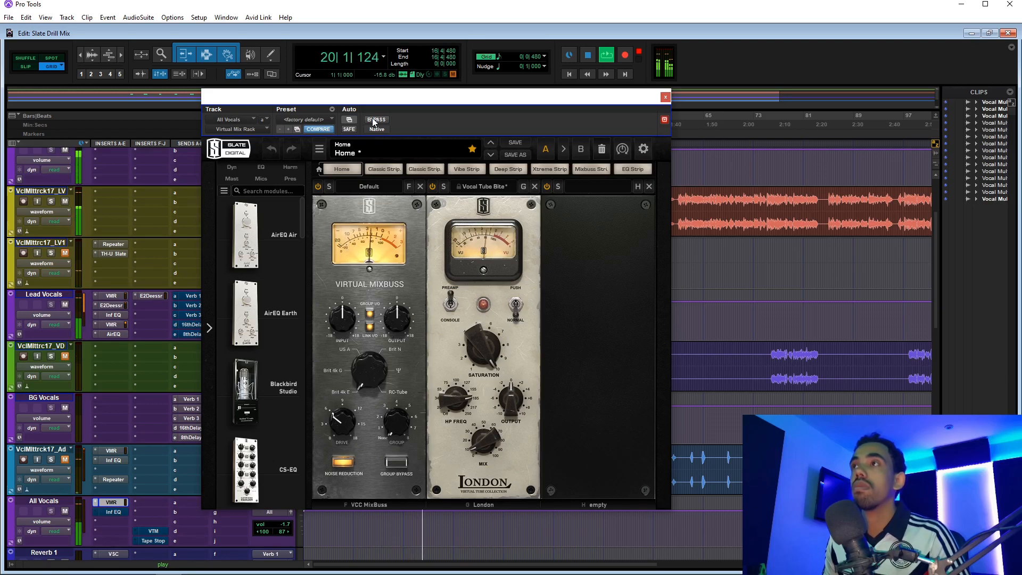
{"action": "key", "text": "space"}
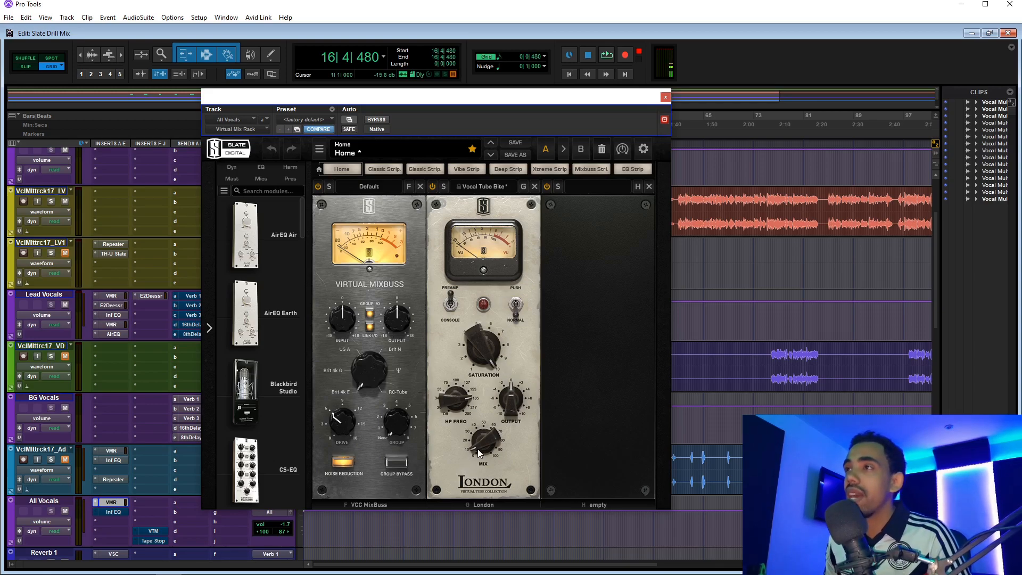
{"action": "mouse_move", "coordinate": [479, 451]}
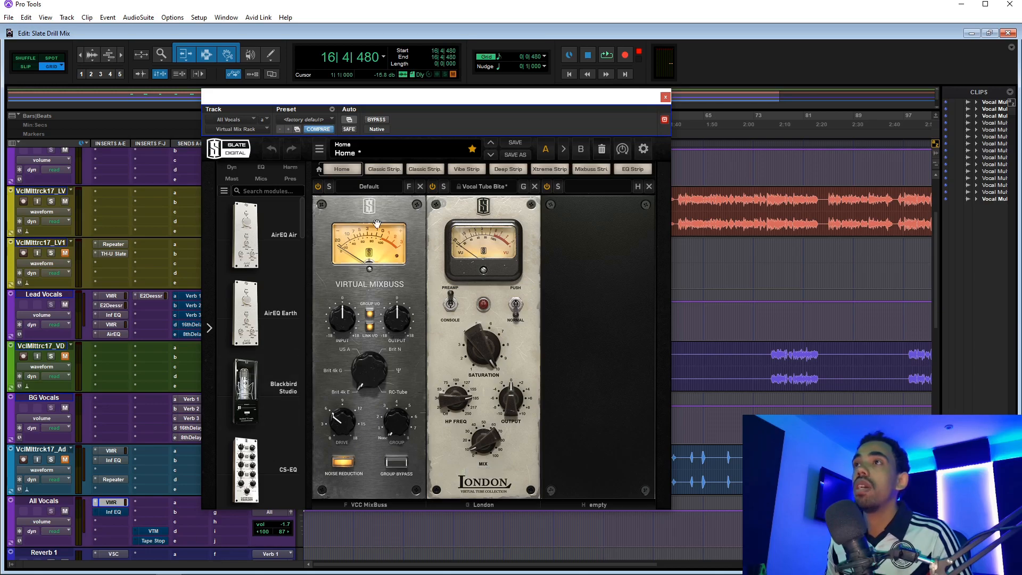
Open Infinity EQ on All Vocals, take it out of bypass and examine its band cuts while the song plays
{"action": "left_click", "coordinate": [122, 510]}
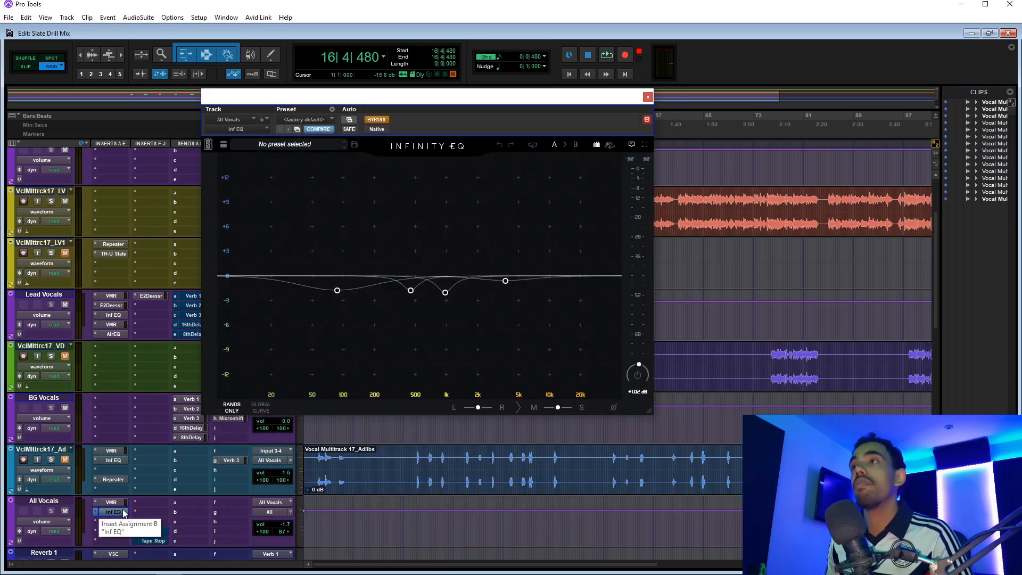
{"action": "right_click", "coordinate": [123, 511]}
{"action": "left_click", "coordinate": [170, 449]}
{"action": "key", "text": "space"}
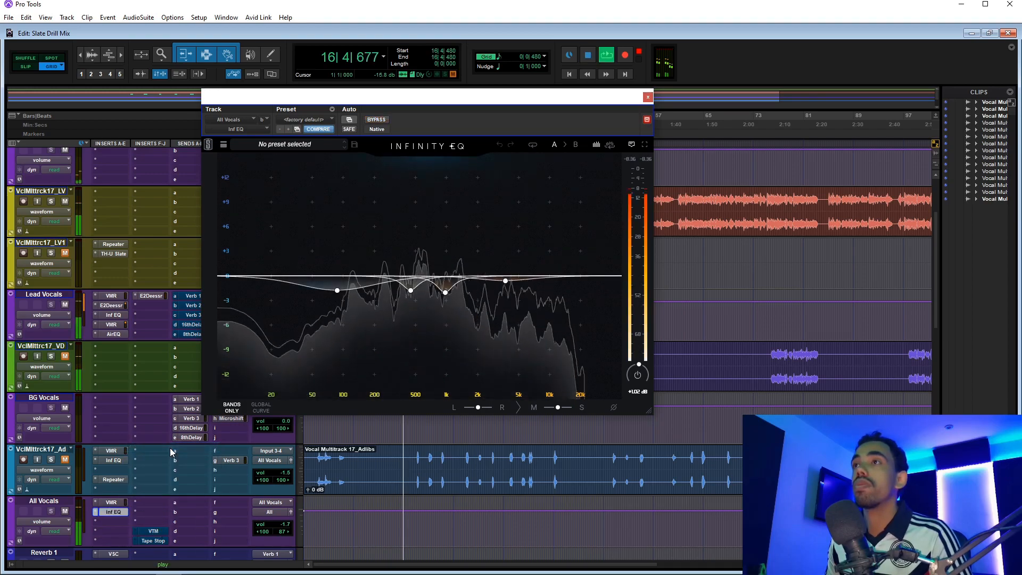
{"action": "left_click", "coordinate": [337, 291]}
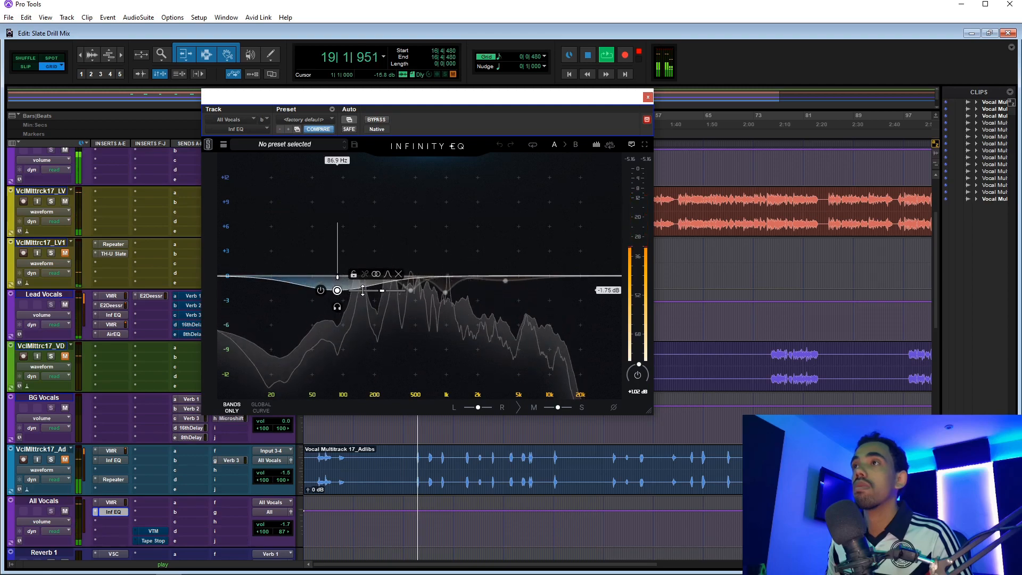
{"action": "left_click", "coordinate": [445, 293]}
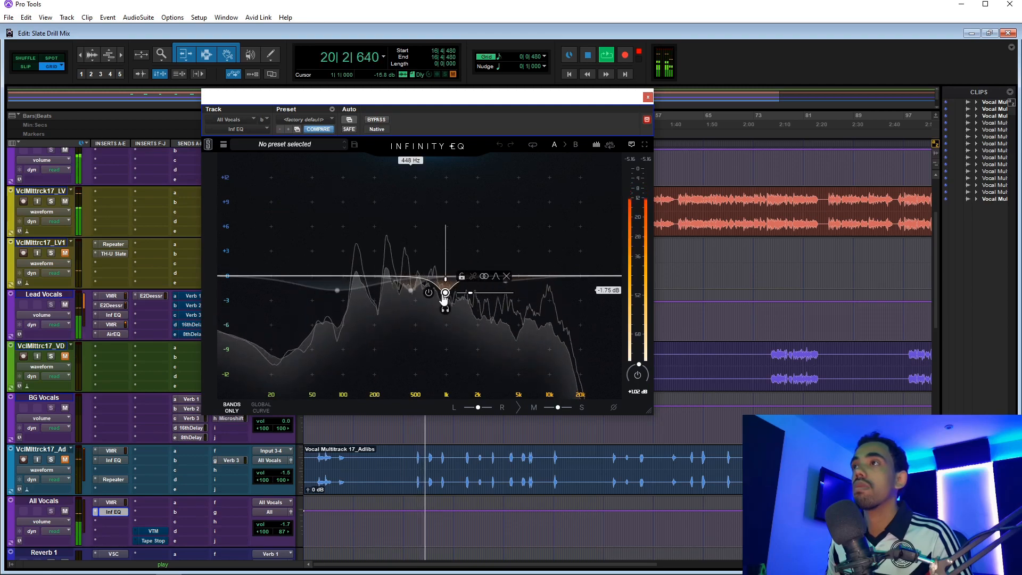
{"action": "left_click_drag", "start_coordinate": [445, 292], "coordinate": [411, 290]}
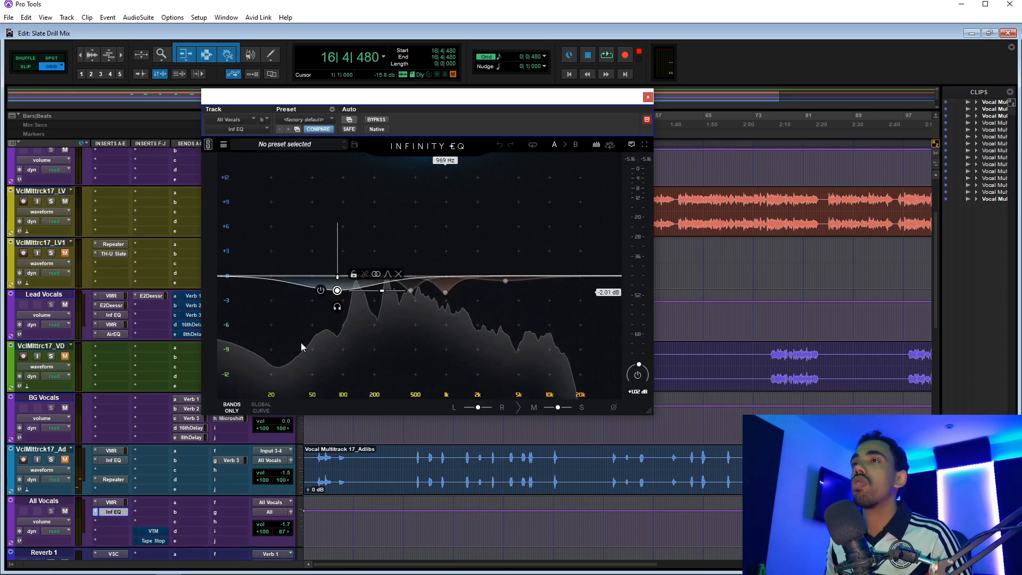
Add a low-cut band at 10 Hz in the All Vocals Infinity EQ and delete it again
{"action": "left_click", "coordinate": [223, 291]}
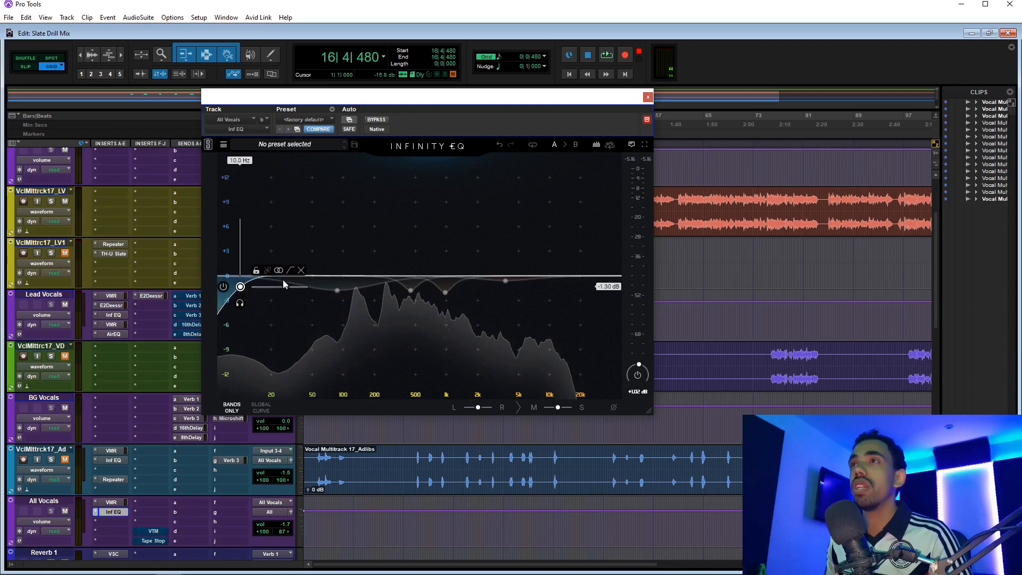
{"action": "left_click", "coordinate": [301, 271]}
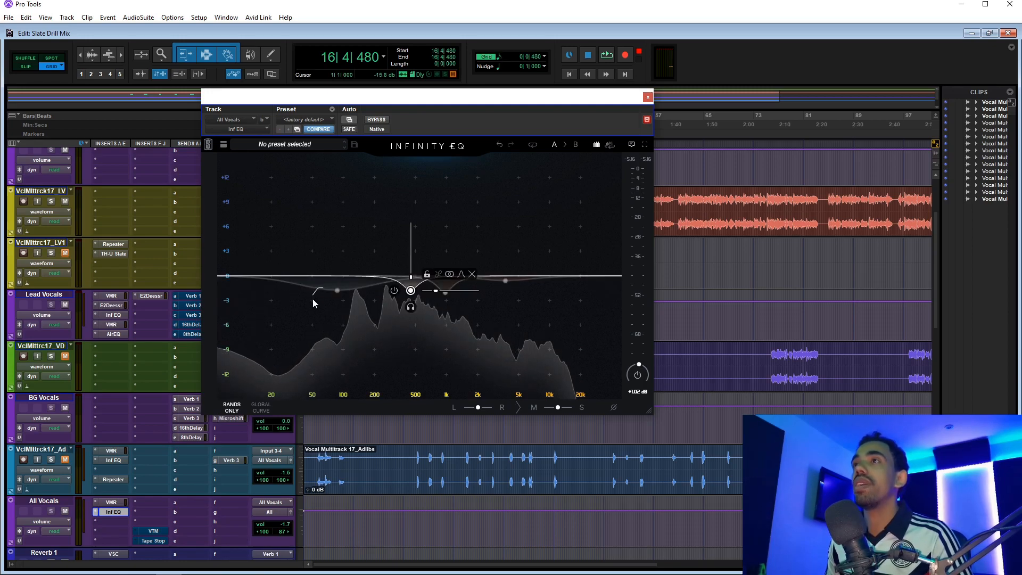
Open Virtual Tape Machines on All Vocals, take it out of bypass and close its window
{"action": "left_click", "coordinate": [154, 531]}
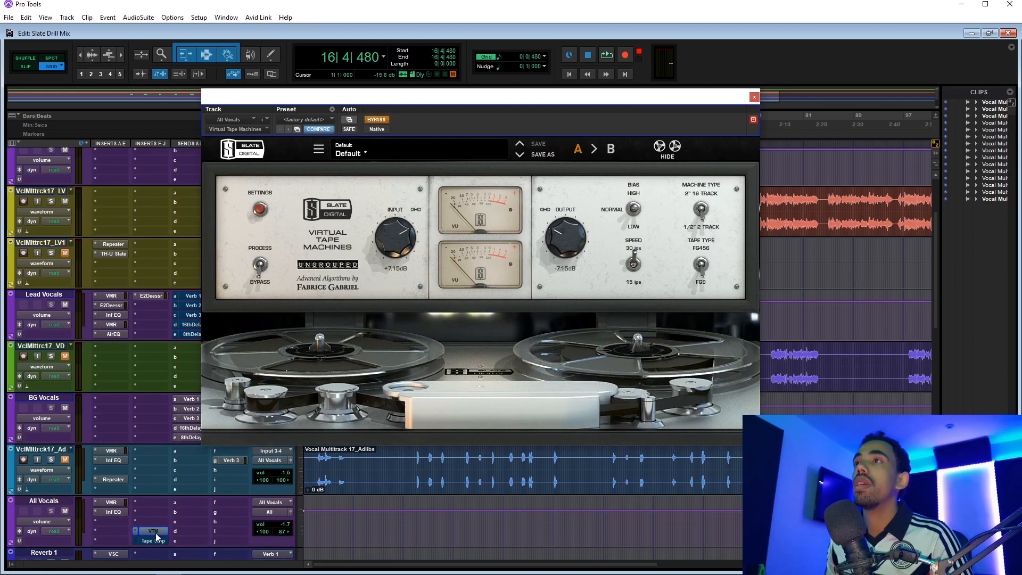
{"action": "left_click", "coordinate": [381, 120]}
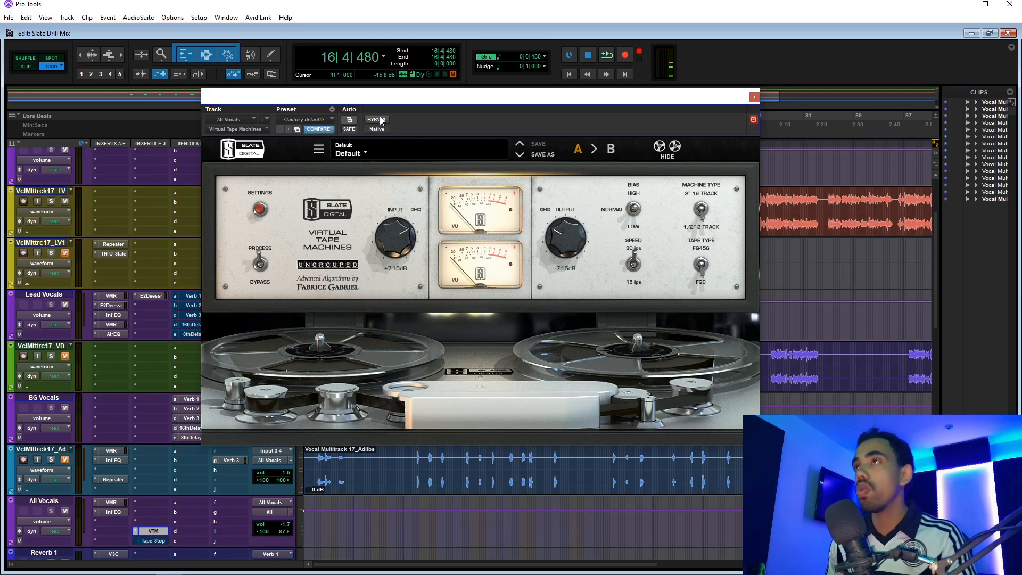
{"action": "left_click", "coordinate": [755, 98]}
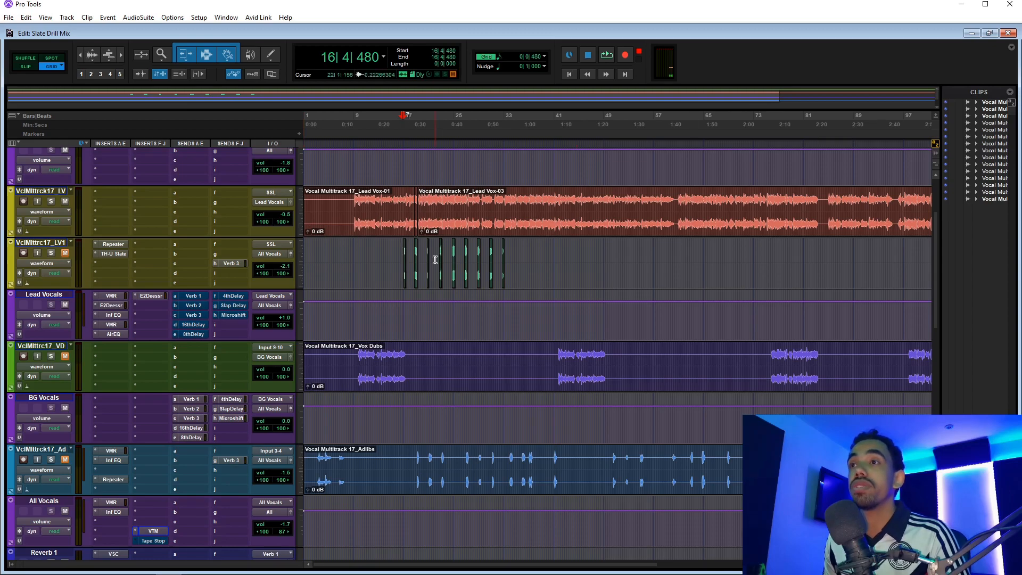
Open the bypassed Tape Stop insert on All Vocals, look over its stop and start time controls, and close it
{"action": "left_click", "coordinate": [157, 541]}
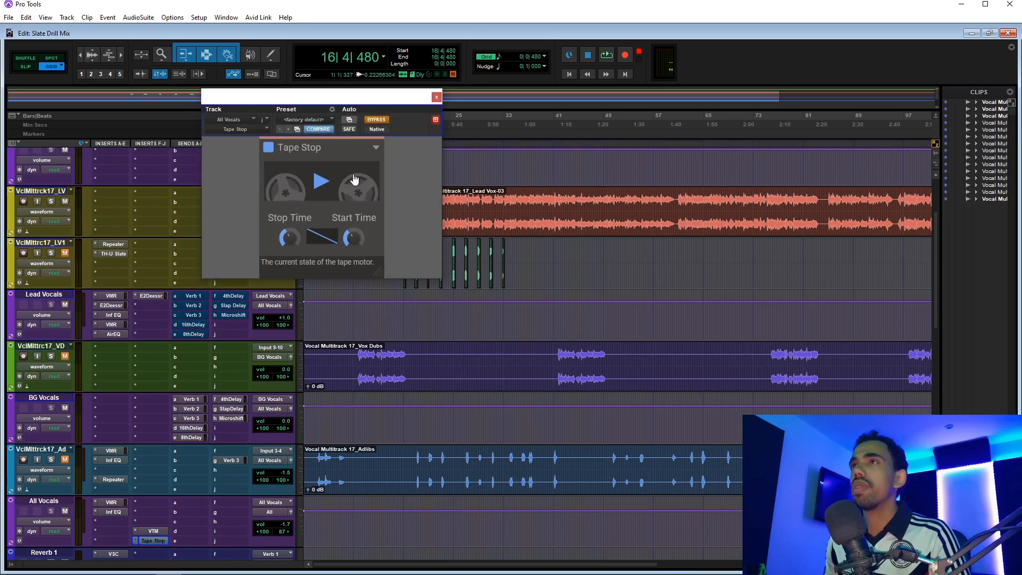
{"action": "left_click_drag", "start_coordinate": [356, 99], "coordinate": [350, 148]}
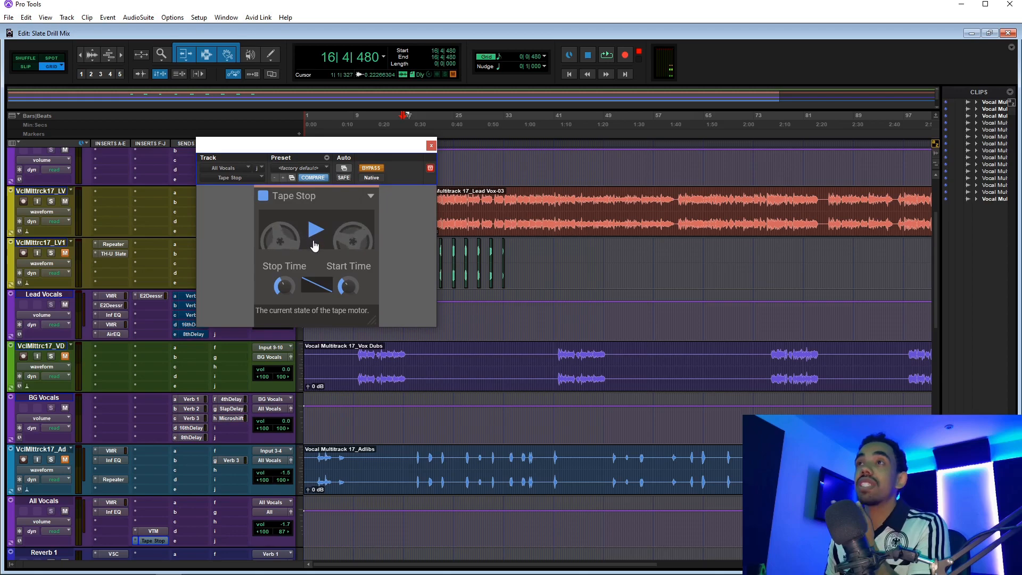
{"action": "left_click", "coordinate": [431, 145]}
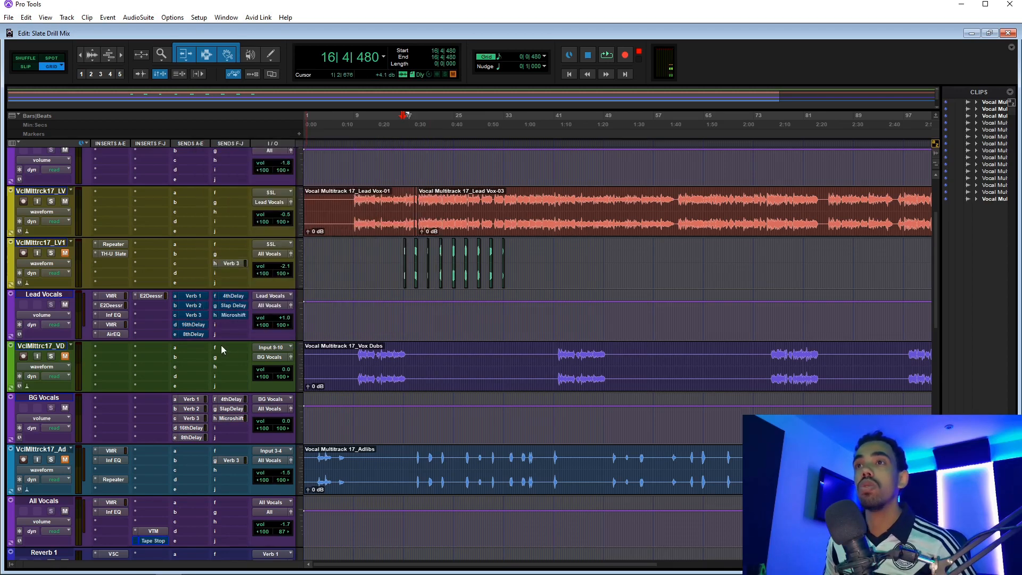
Select the short LV1 clips from 16|4|000 to 33|4|000, unmute the LV1 track and play the selection
{"action": "left_click_drag", "start_coordinate": [414, 460], "coordinate": [530, 477]}
{"action": "left_click_drag", "start_coordinate": [402, 251], "coordinate": [509, 280]}
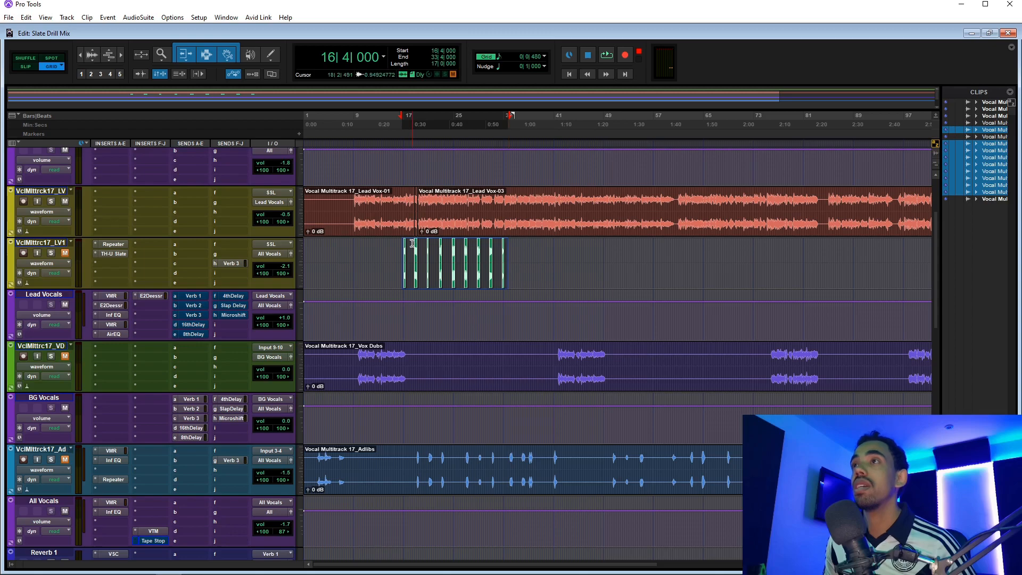
{"action": "left_click", "coordinate": [65, 254]}
{"action": "key", "text": "space"}
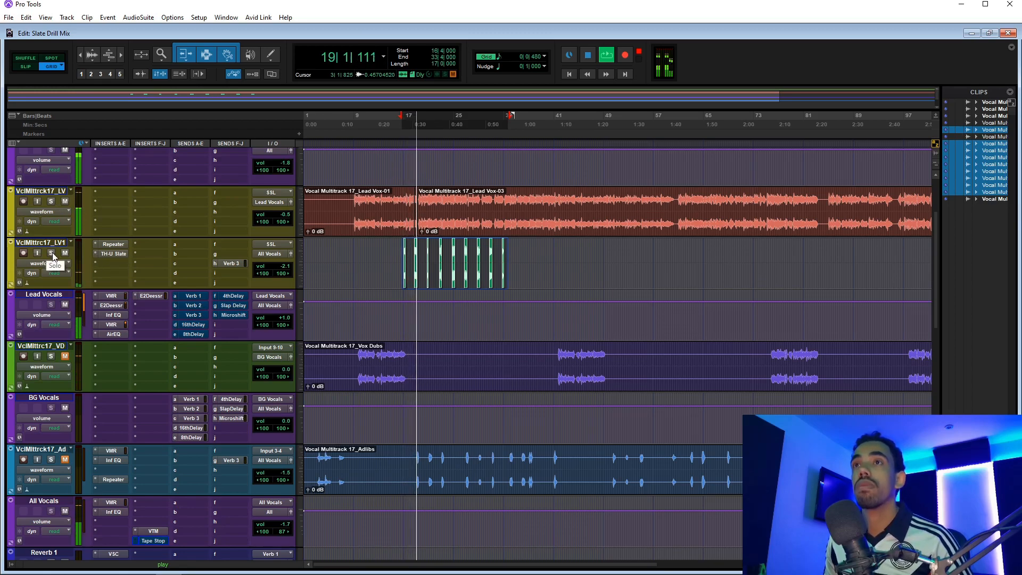
Mute the Instrumental and main LV tracks to hear the LV1 clips on their own
{"action": "scroll", "coordinate": [66, 206], "scroll_direction": "up", "scroll_amount": 1}
{"action": "left_click", "coordinate": [65, 163]}
{"action": "left_click", "coordinate": [66, 214]}
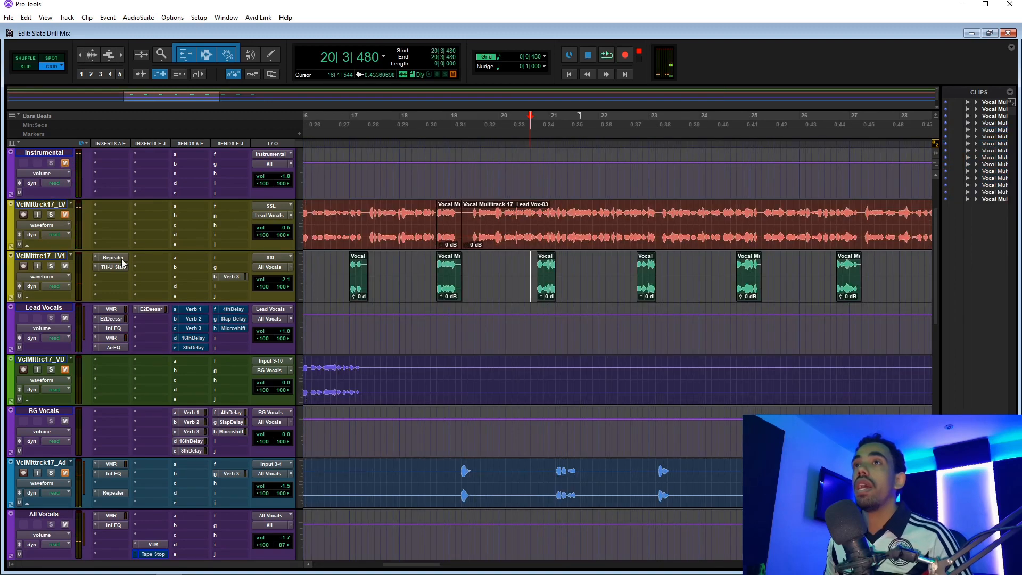
Open the Repeater delay on the LV1 track, examine its settings, and open the TH-U Slate insert
{"action": "left_click", "coordinate": [122, 260]}
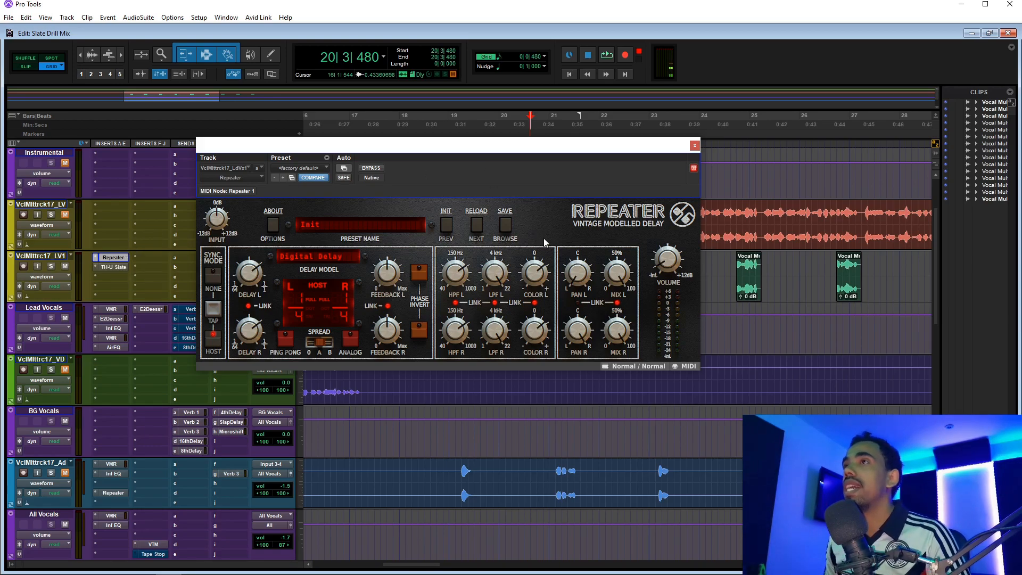
{"action": "left_click_drag", "start_coordinate": [479, 154], "coordinate": [570, 138]}
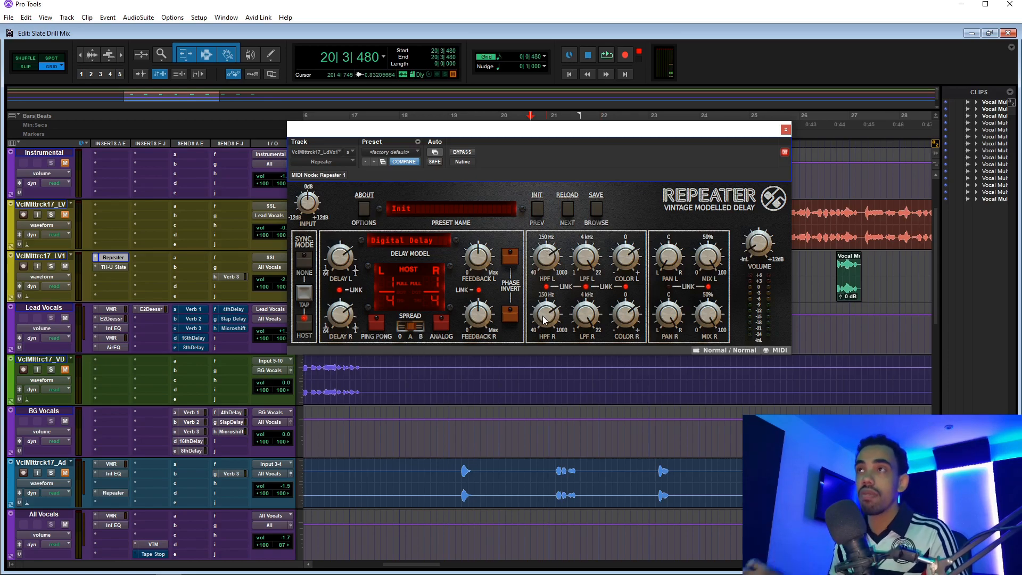
{"action": "left_click", "coordinate": [121, 267]}
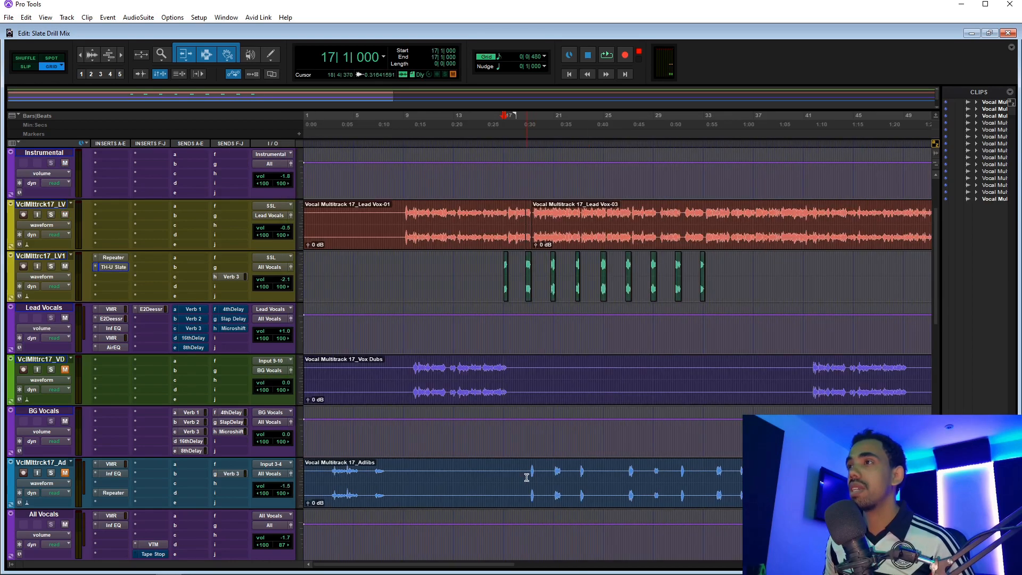
Play from 18|4|480 and open the ad-lib track's VMR, Infinity EQ and Repeater inserts, arranging their windows beside each other
{"action": "left_click", "coordinate": [527, 478]}
{"action": "key", "text": "space"}
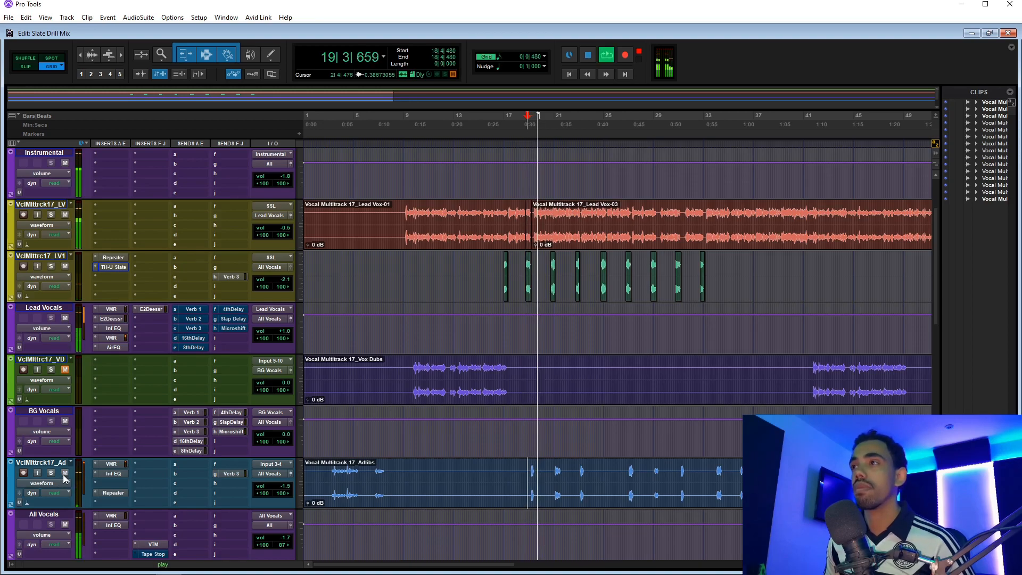
{"action": "left_click", "coordinate": [120, 466]}
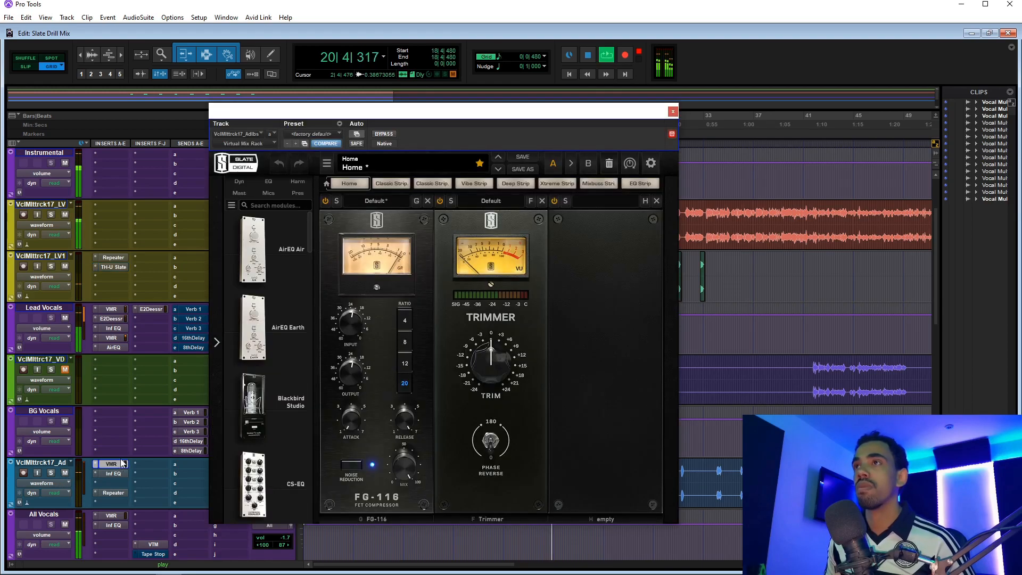
{"action": "left_click_drag", "start_coordinate": [550, 107], "coordinate": [398, 46]}
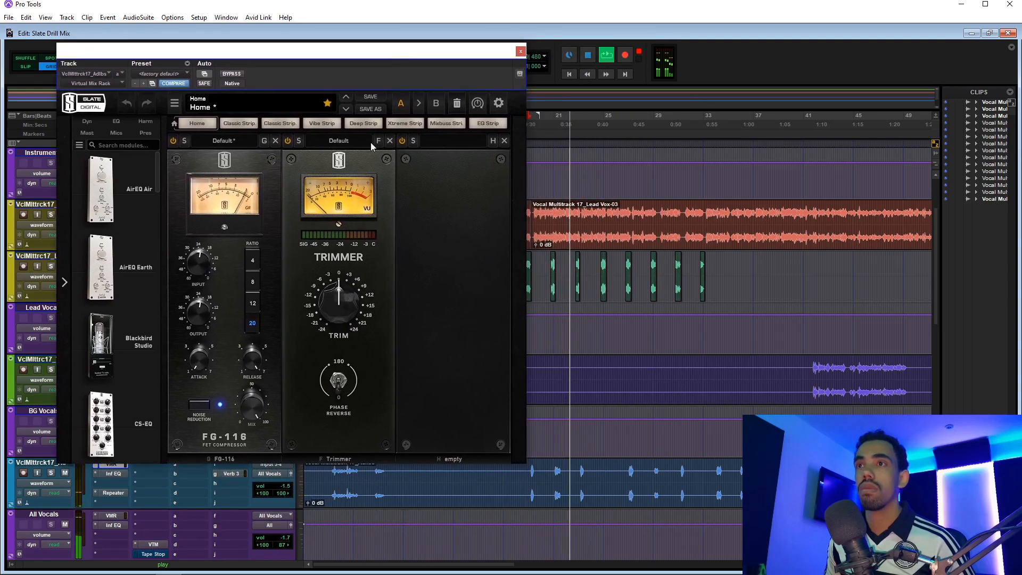
{"action": "left_click", "coordinate": [110, 471]}
{"action": "left_click_drag", "start_coordinate": [389, 105], "coordinate": [687, 68]}
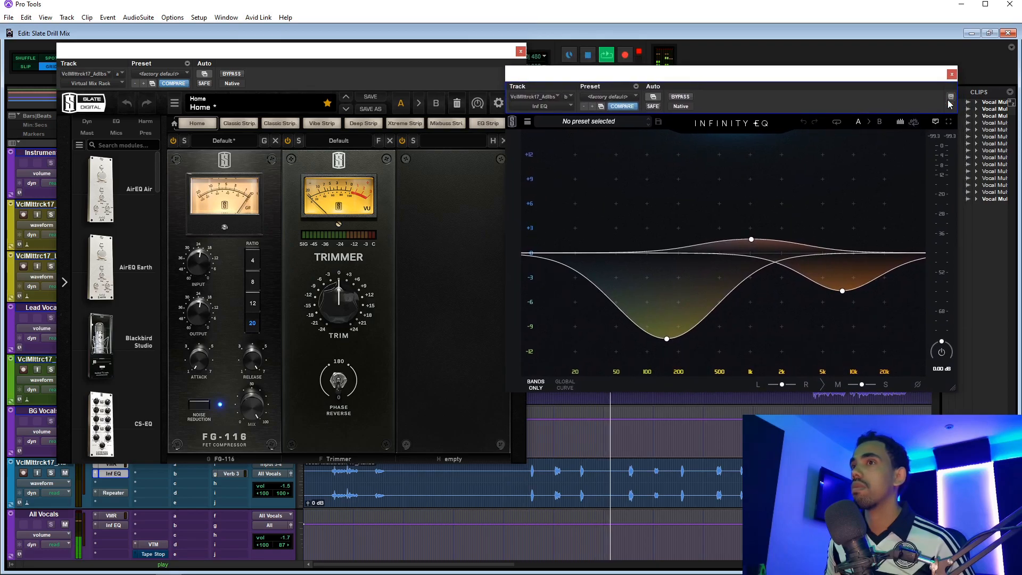
{"action": "left_click", "coordinate": [115, 494]}
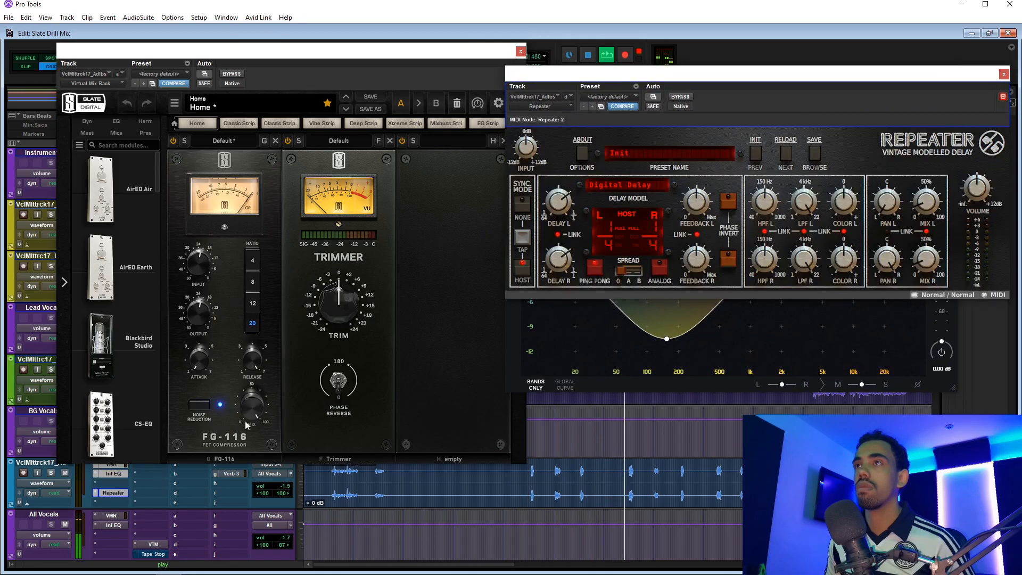
Move the ad-lib track's Repeater window off the Infinity EQ window and stop playback
{"action": "left_click_drag", "start_coordinate": [551, 80], "coordinate": [328, 339]}
{"action": "key", "text": "space"}
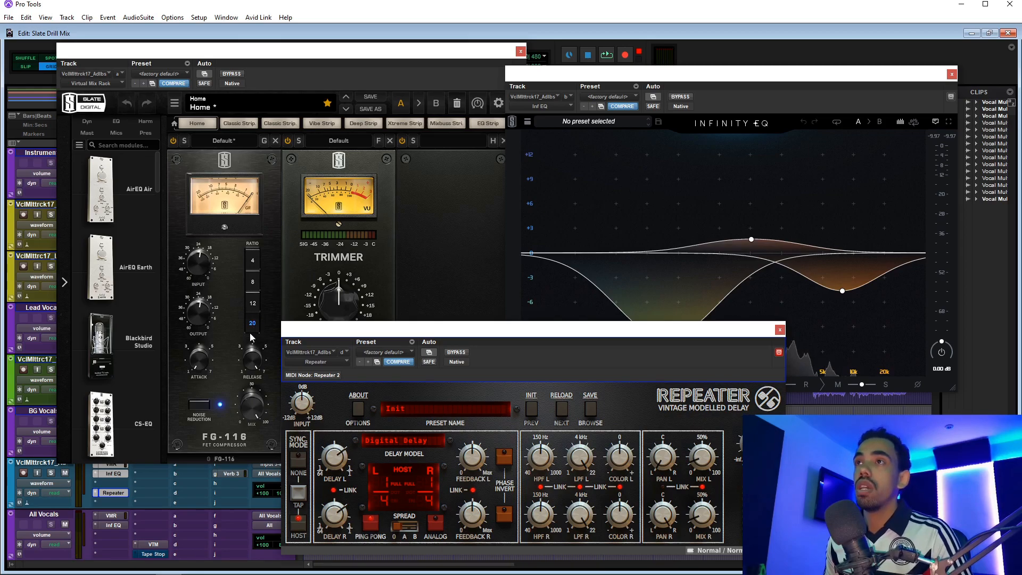
{"action": "mouse_move", "coordinate": [300, 326]}
{"action": "left_mouse_down"}
{"action": "mouse_move", "coordinate": [291, 318]}
{"action": "mouse_move", "coordinate": [304, 313]}
{"action": "left_mouse_up"}
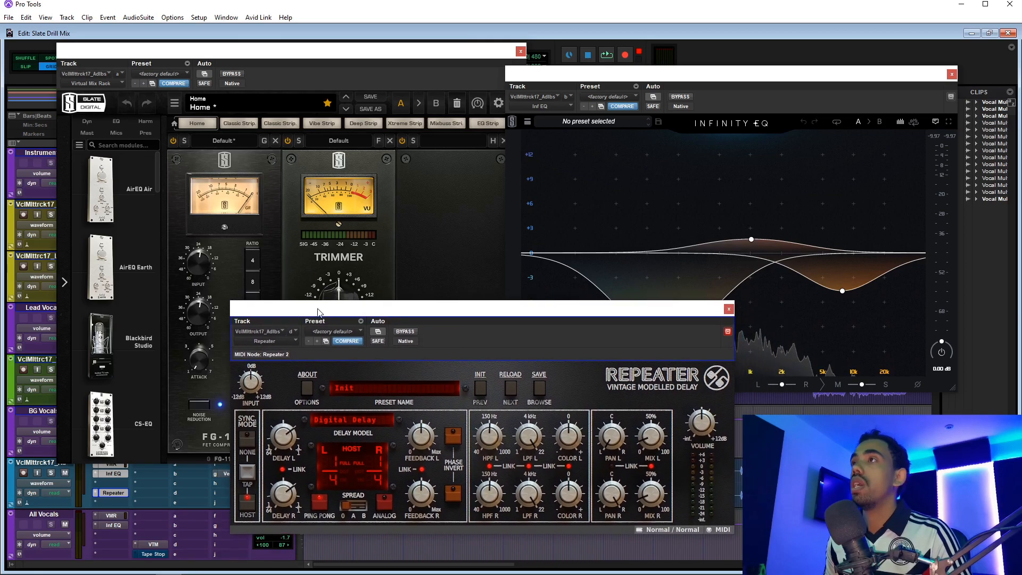
Examine the three Infinity EQ bands and the Repeater settings on the ad-lib track, and close the plug-in windows
{"action": "left_click", "coordinate": [637, 77]}
{"action": "left_click", "coordinate": [666, 331]}
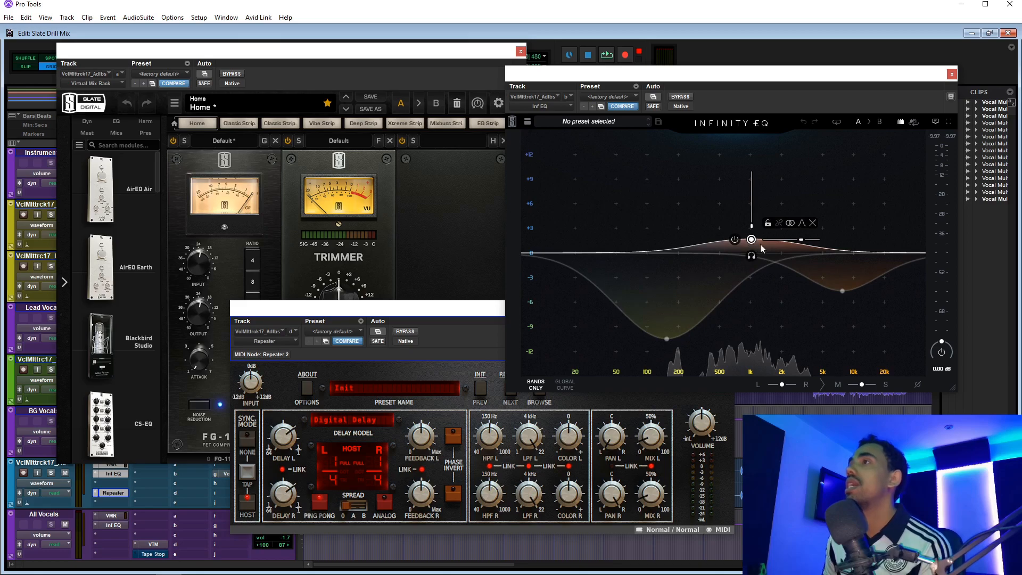
{"action": "left_click", "coordinate": [842, 291]}
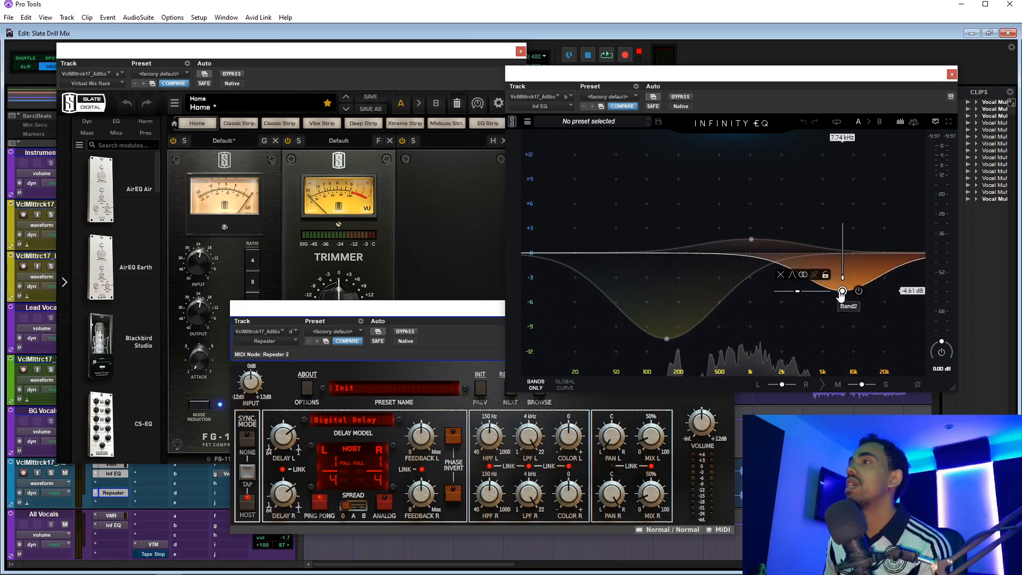
{"action": "left_click", "coordinate": [465, 308]}
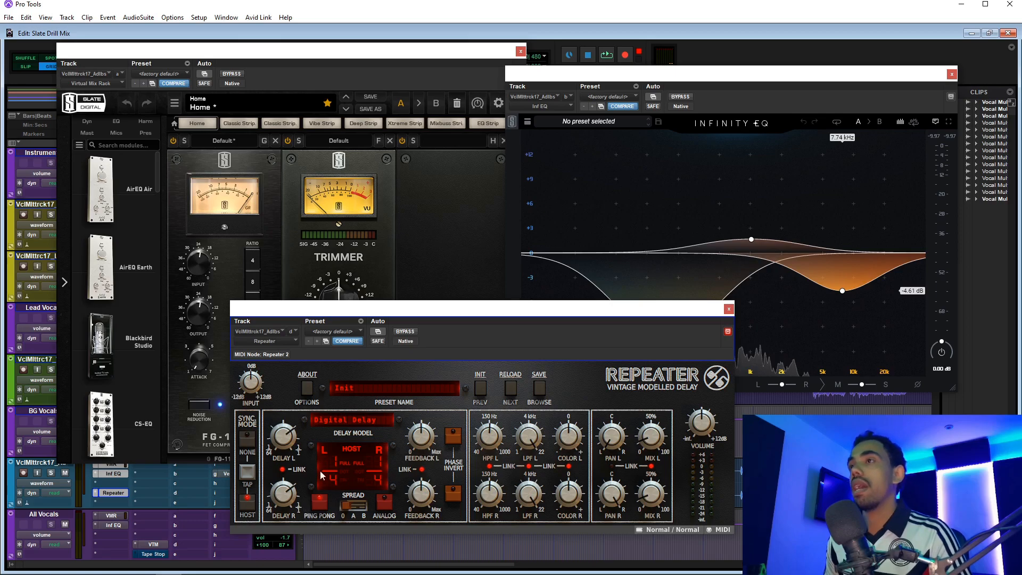
{"action": "left_click", "coordinate": [729, 309]}
{"action": "left_click", "coordinate": [952, 74]}
Open the VerbSuite Classics inserts on the Reverb 1 and Reverb 3 tracks one after the other and examine their settings
{"action": "scroll", "coordinate": [943, 287], "scroll_direction": "down", "scroll_amount": 8}
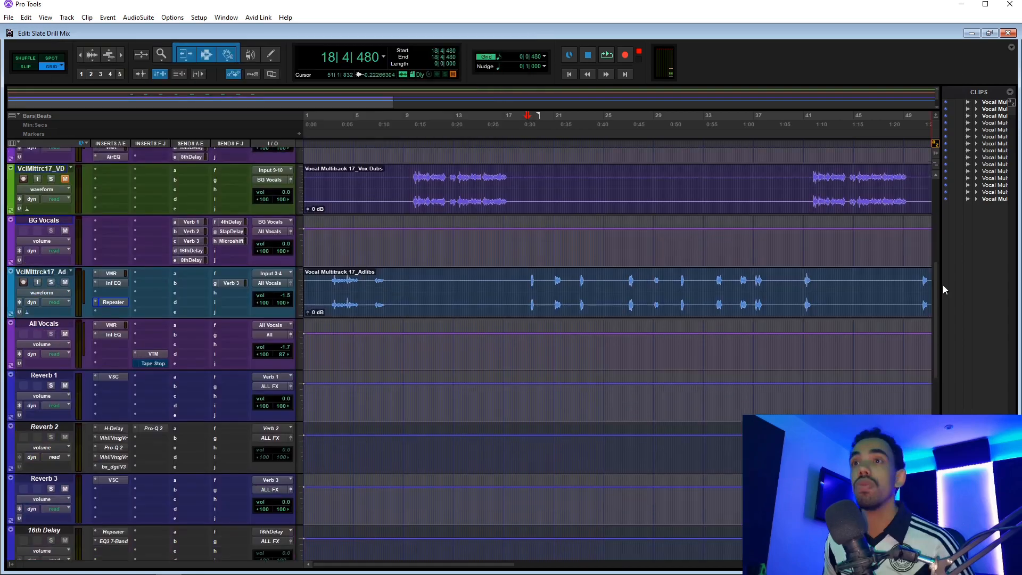
{"action": "scroll", "coordinate": [944, 295], "scroll_direction": "down", "scroll_amount": 2}
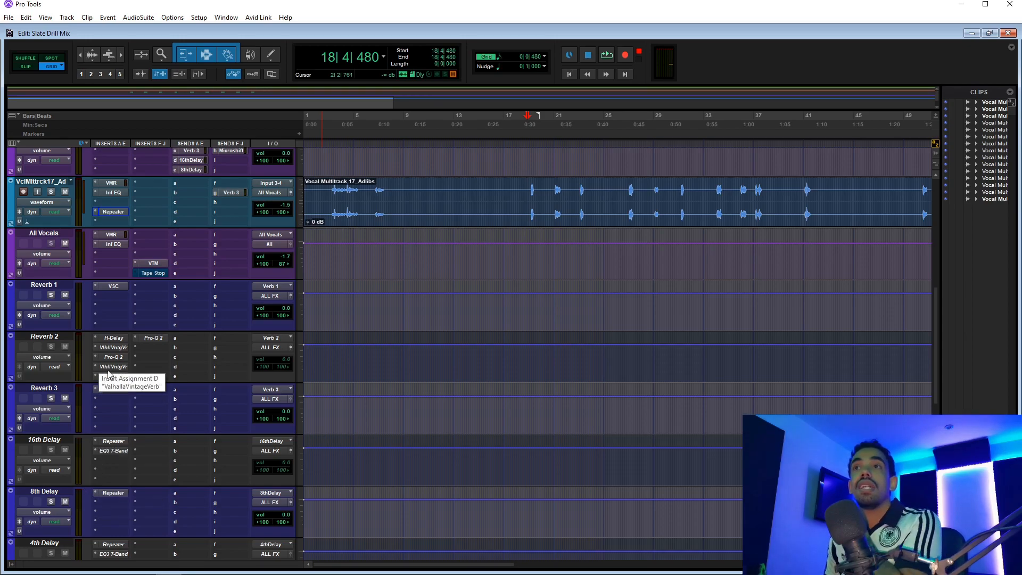
{"action": "left_click", "coordinate": [110, 286]}
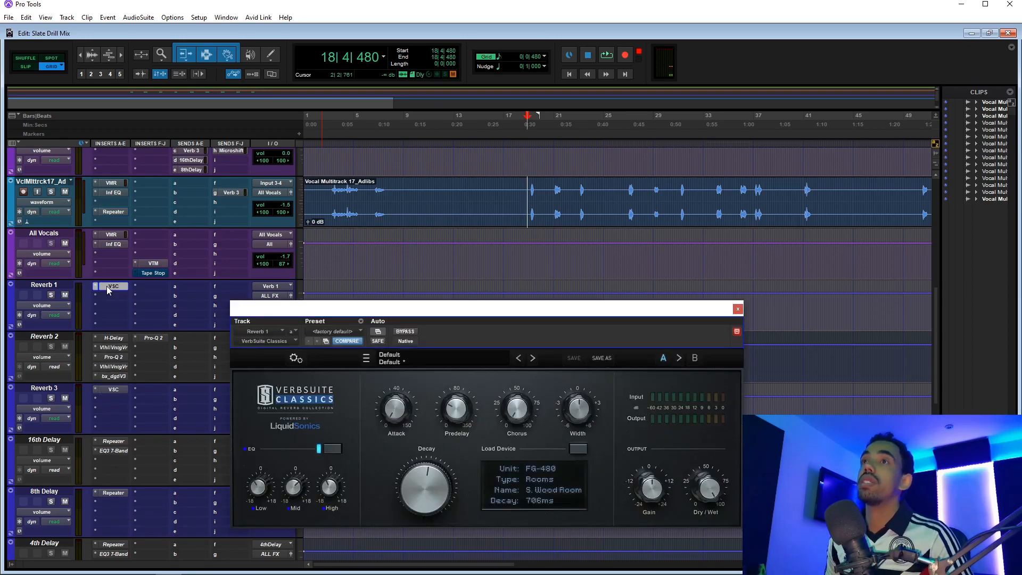
{"action": "left_click_drag", "start_coordinate": [463, 319], "coordinate": [439, 211]}
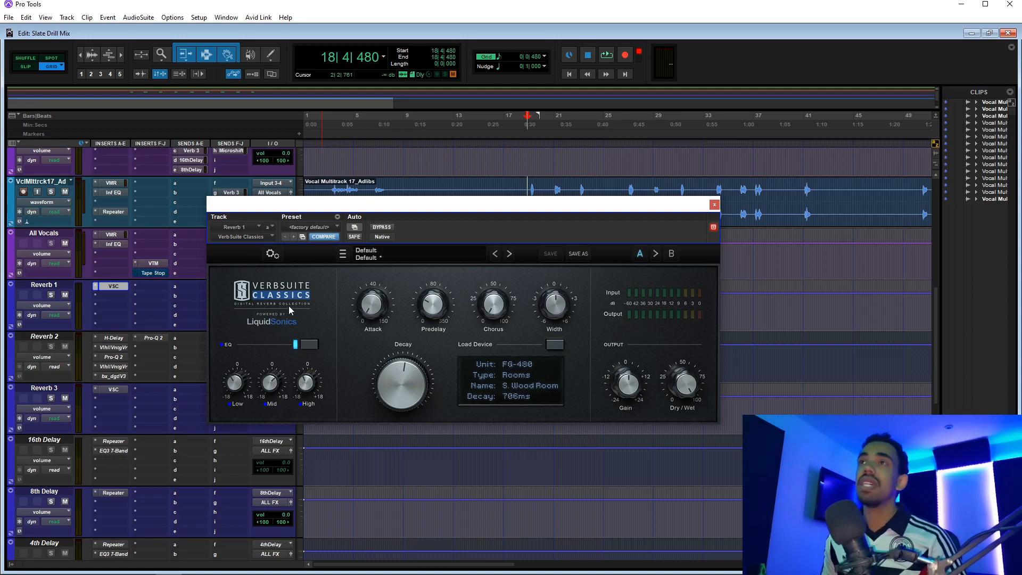
{"action": "left_click", "coordinate": [114, 390]}
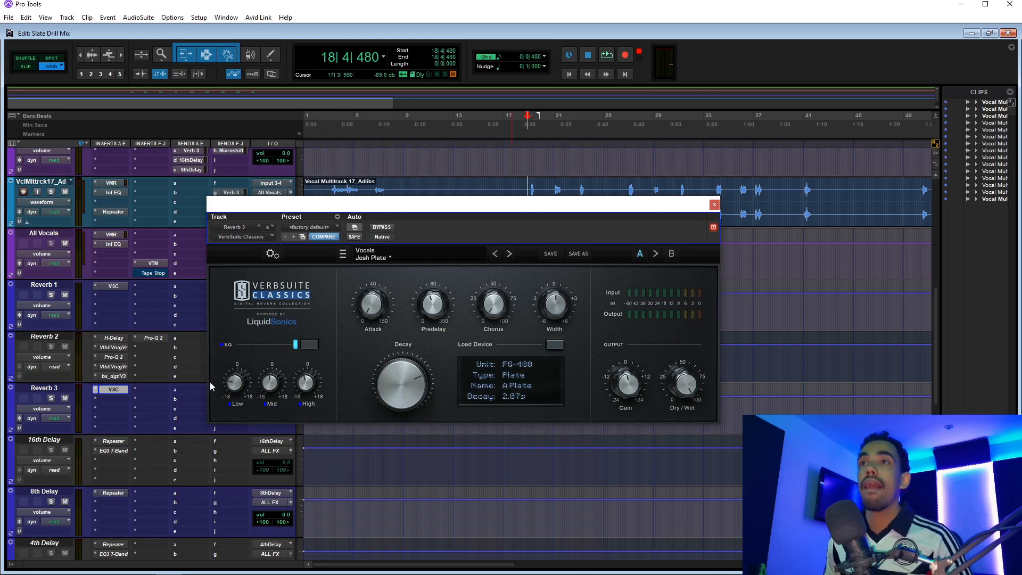
Play from 18|4|480 and audition the effect returns with the Instrumental and ad-lib tracks muted, toggling Reverb 3's mute
{"action": "scroll", "coordinate": [69, 273], "scroll_direction": "up", "scroll_amount": 10}
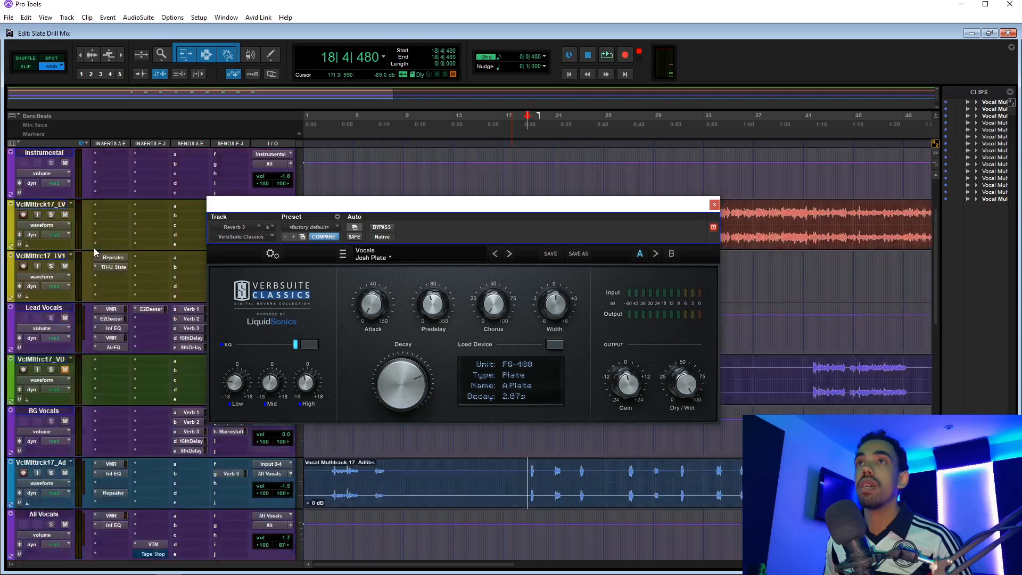
{"action": "key", "text": "space"}
{"action": "scroll", "coordinate": [165, 293], "scroll_direction": "down", "scroll_amount": 5}
{"action": "scroll", "coordinate": [160, 319], "scroll_direction": "down", "scroll_amount": 6}
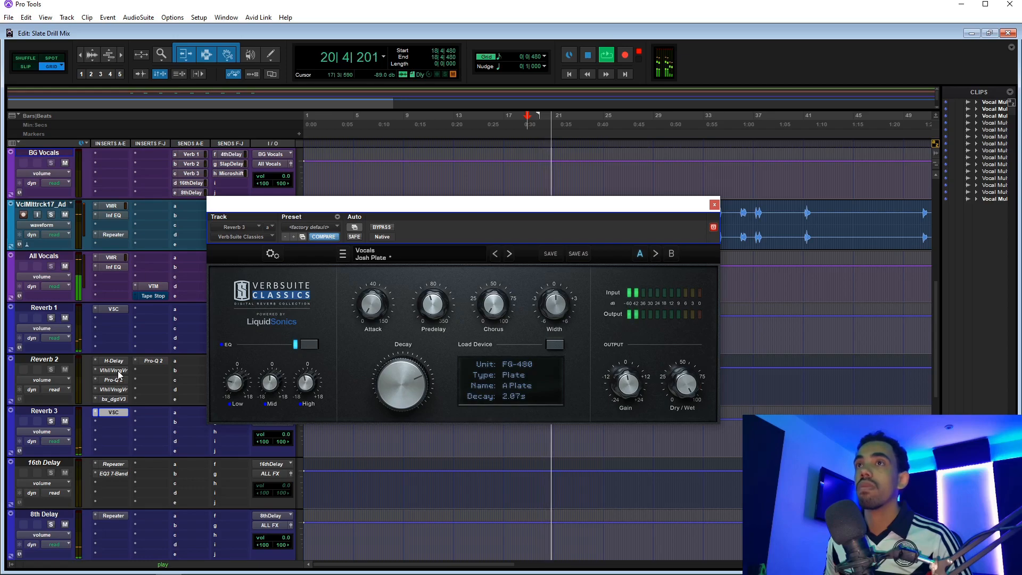
{"action": "scroll", "coordinate": [120, 375], "scroll_direction": "up", "scroll_amount": 6}
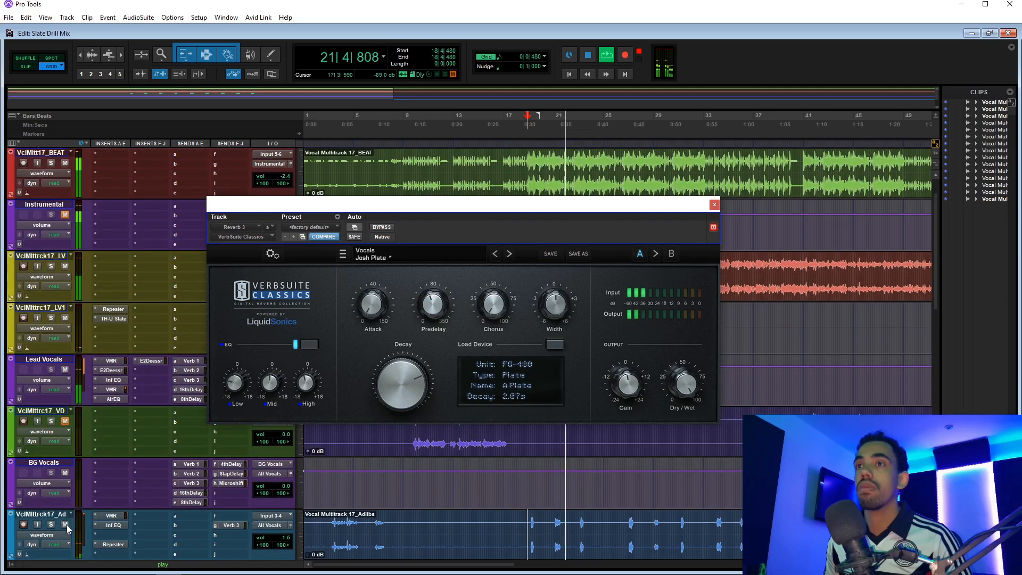
{"action": "scroll", "coordinate": [142, 471], "scroll_direction": "down", "scroll_amount": 6}
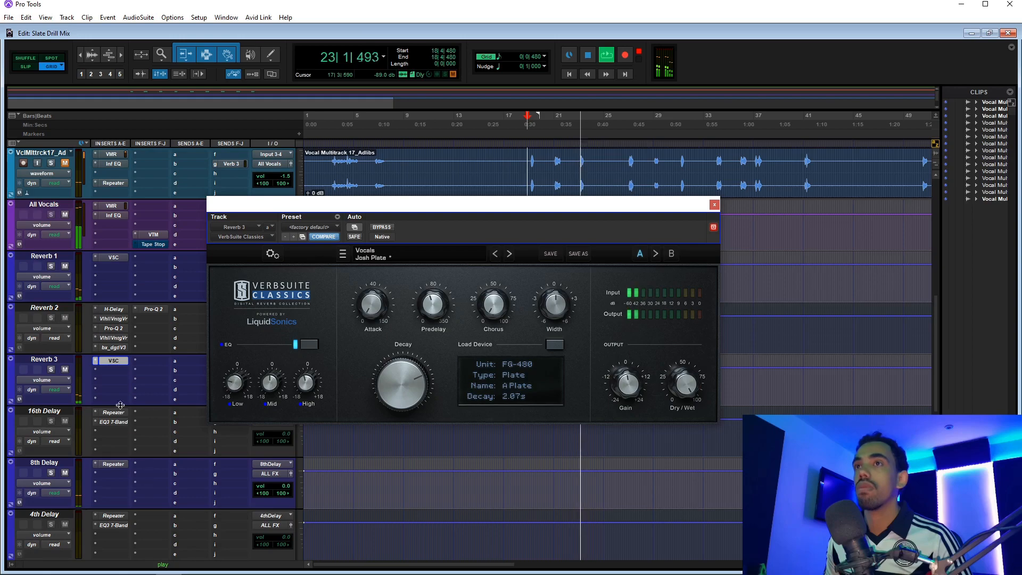
{"action": "left_click", "coordinate": [64, 371]}
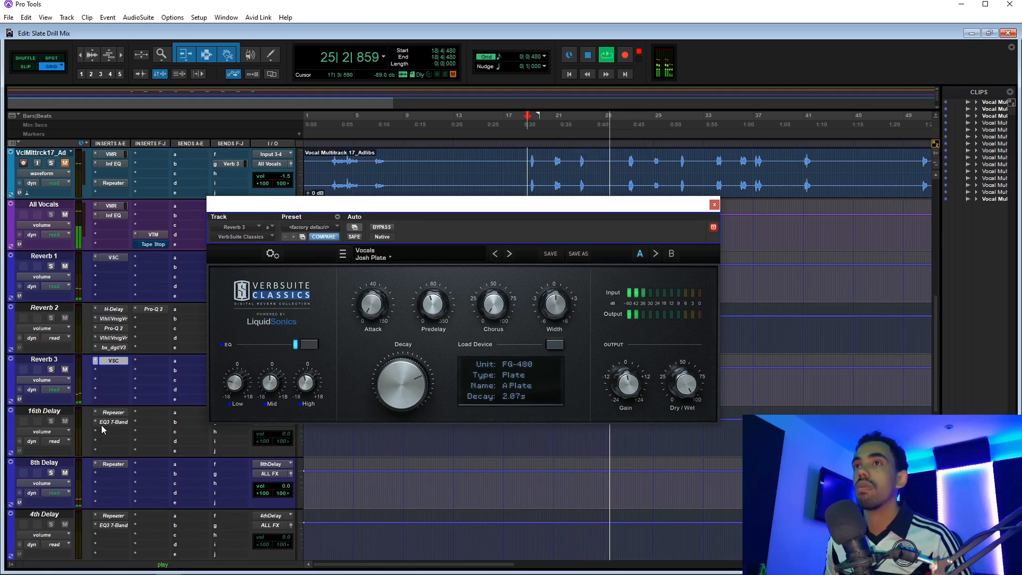
Open the Repeater insert on the 8th Delay track, stop playback, examine its settings and close it
{"action": "left_click", "coordinate": [110, 463]}
{"action": "key", "text": "space"}
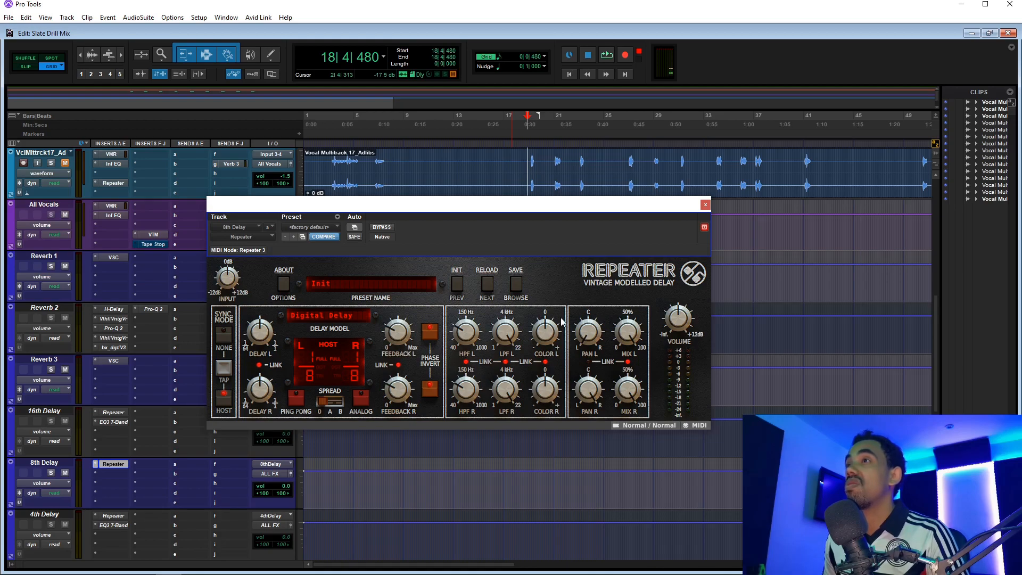
{"action": "left_click", "coordinate": [705, 205]}
{"action": "scroll", "coordinate": [625, 225], "scroll_direction": "up", "scroll_amount": 6}
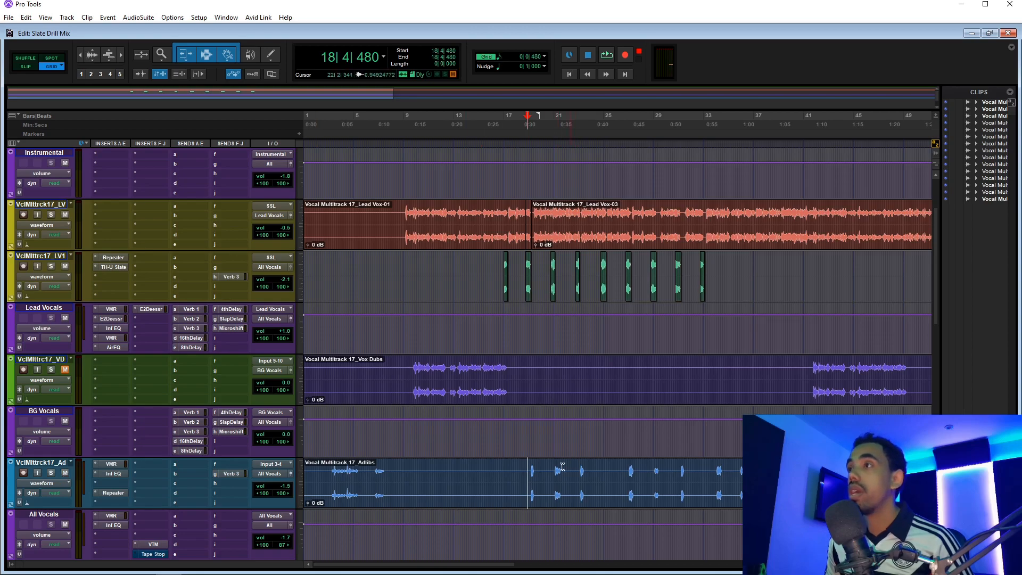
Zoom in on the lead vocal around 28|4|480, open the Tape Stop insert on All Vocals and take it out of bypass
{"action": "left_click", "coordinate": [571, 228]}
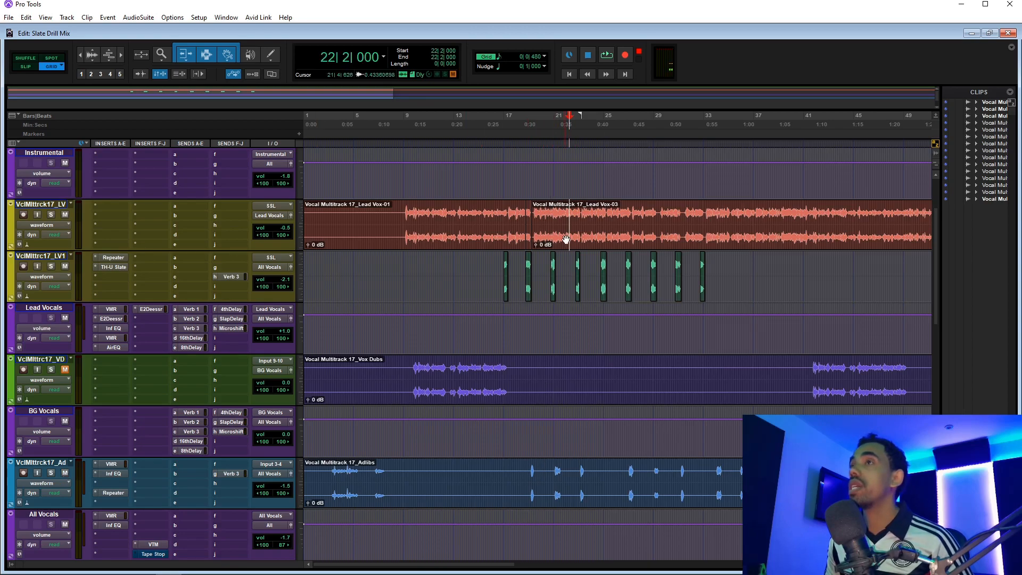
{"action": "left_click", "coordinate": [651, 228]}
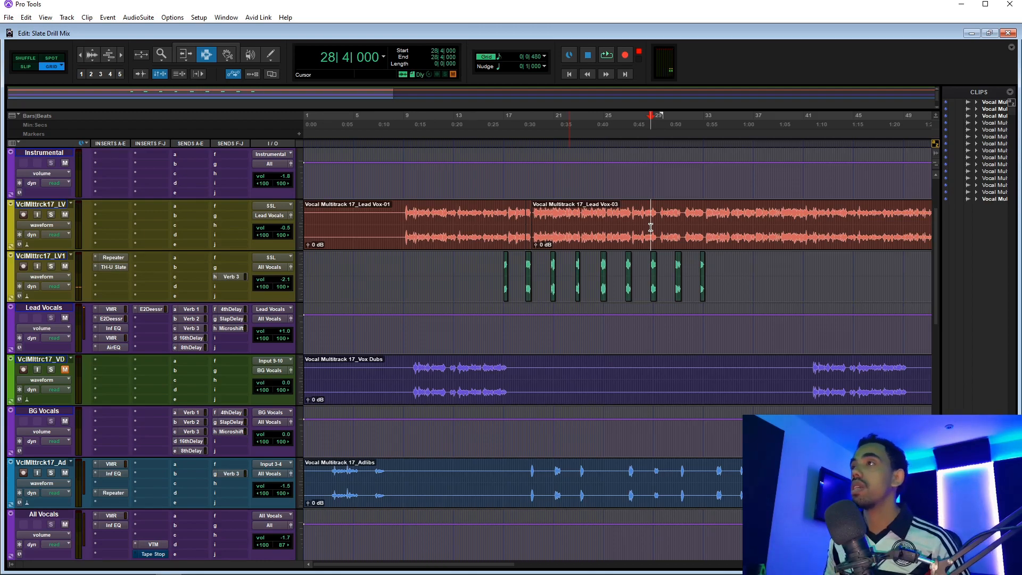
{"action": "key", "text": "ctrl+bracketright"}
{"action": "key", "text": "ctrl+bracketright"}
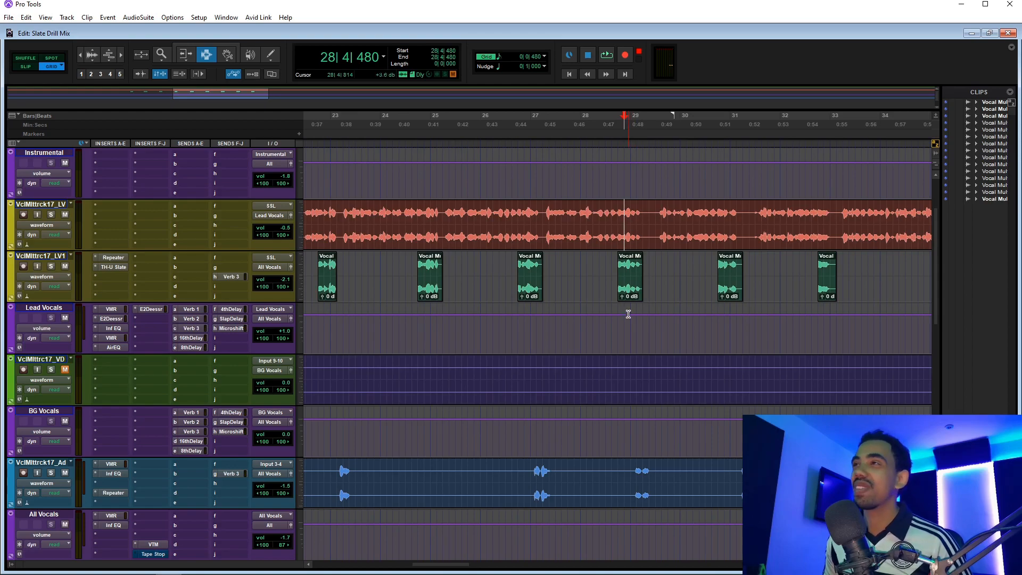
{"action": "left_click", "coordinate": [153, 553]}
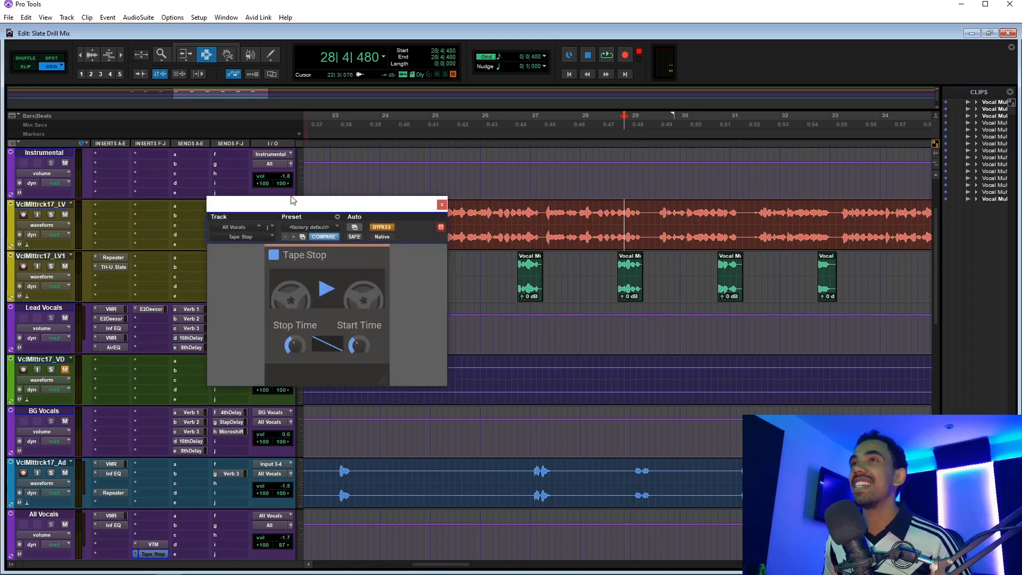
{"action": "left_click_drag", "start_coordinate": [303, 209], "coordinate": [277, 138]}
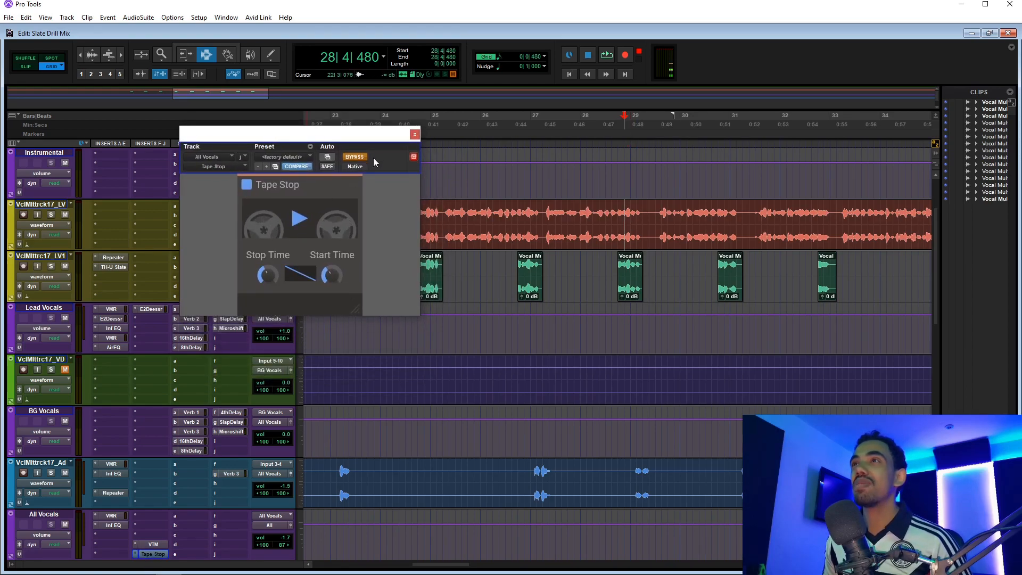
{"action": "left_click", "coordinate": [354, 157]}
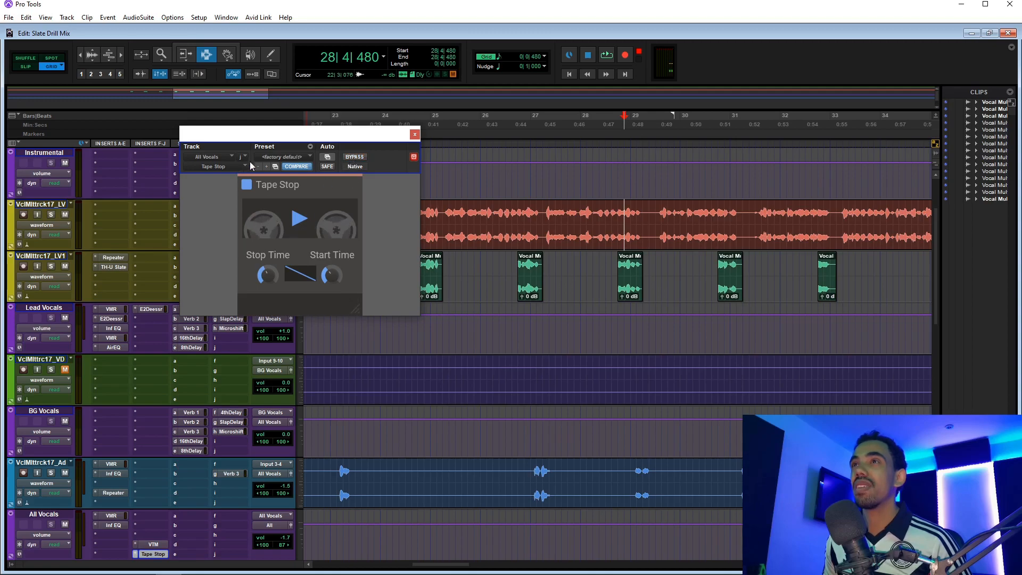
Enable plug-in automation for Tape Stop's Play parameter
{"action": "left_click", "coordinate": [327, 157]}
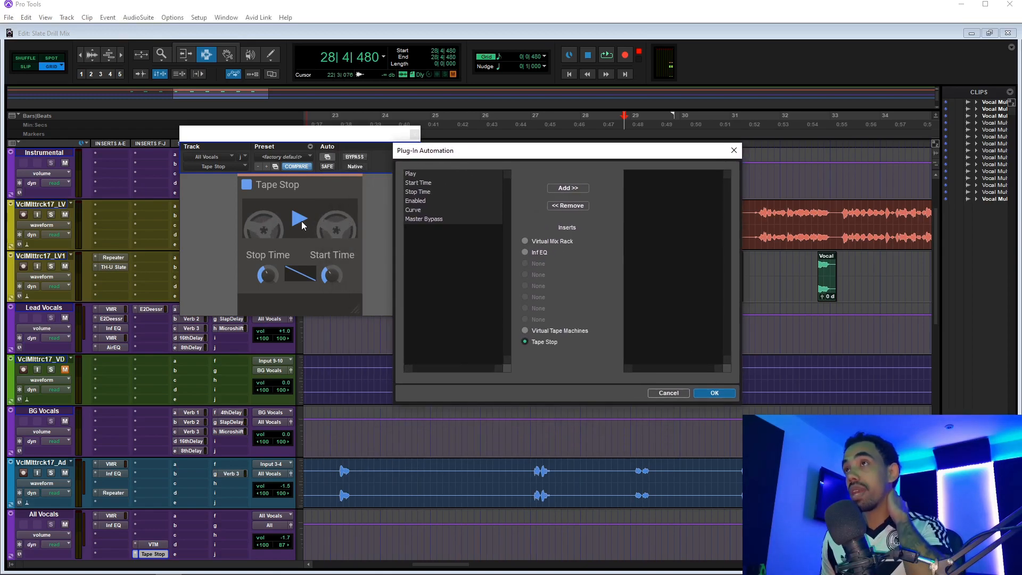
{"action": "left_click", "coordinate": [421, 174]}
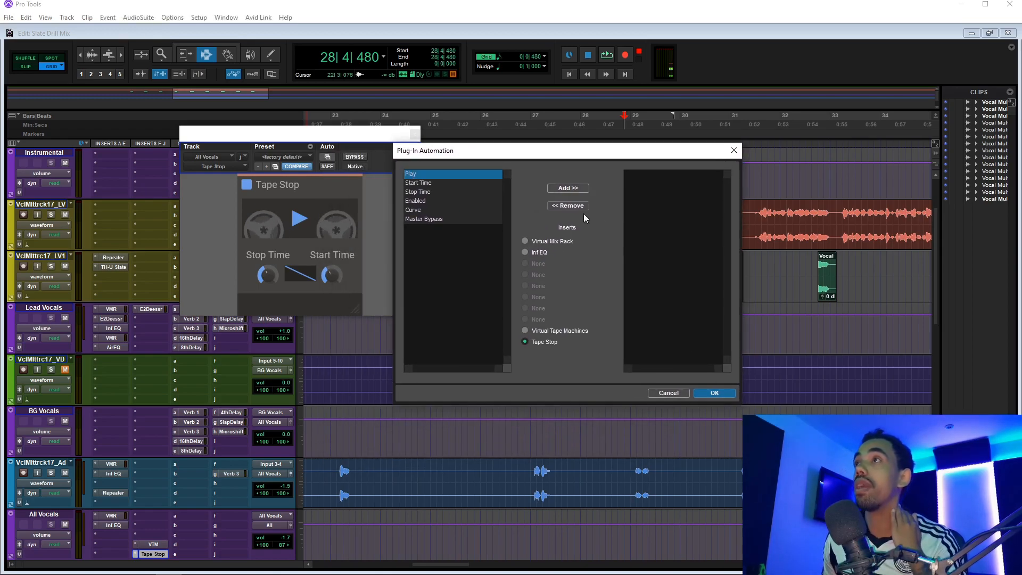
{"action": "left_click", "coordinate": [583, 188]}
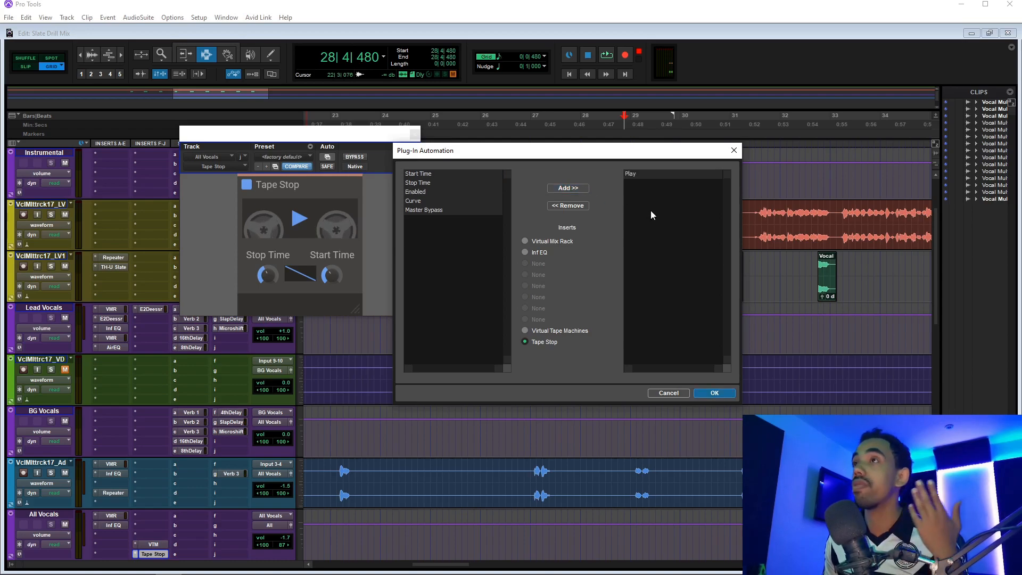
{"action": "left_click", "coordinate": [714, 393]}
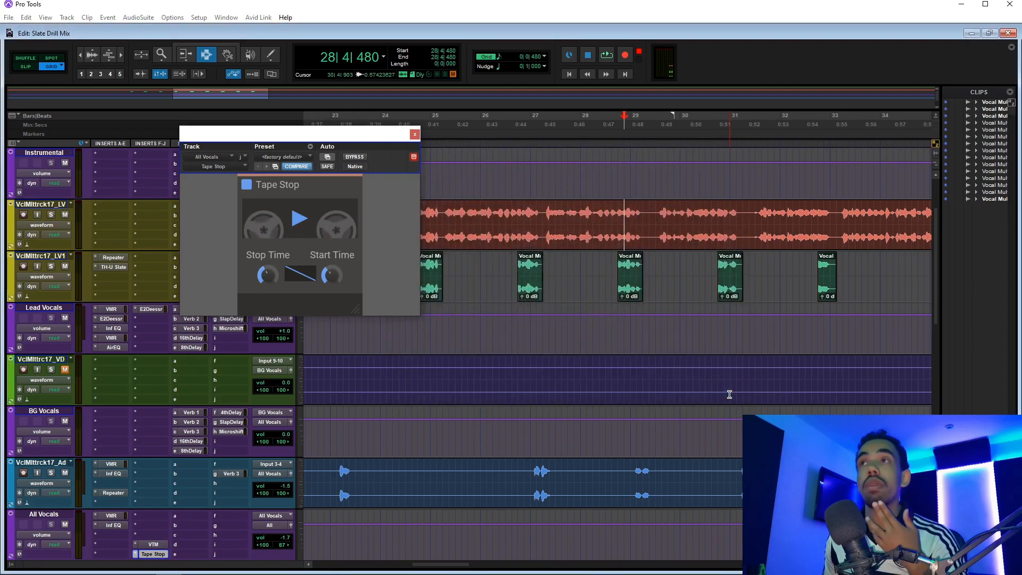
Switch the All Vocals track view to the Tape Stop Play automation
{"action": "left_click", "coordinate": [298, 228]}
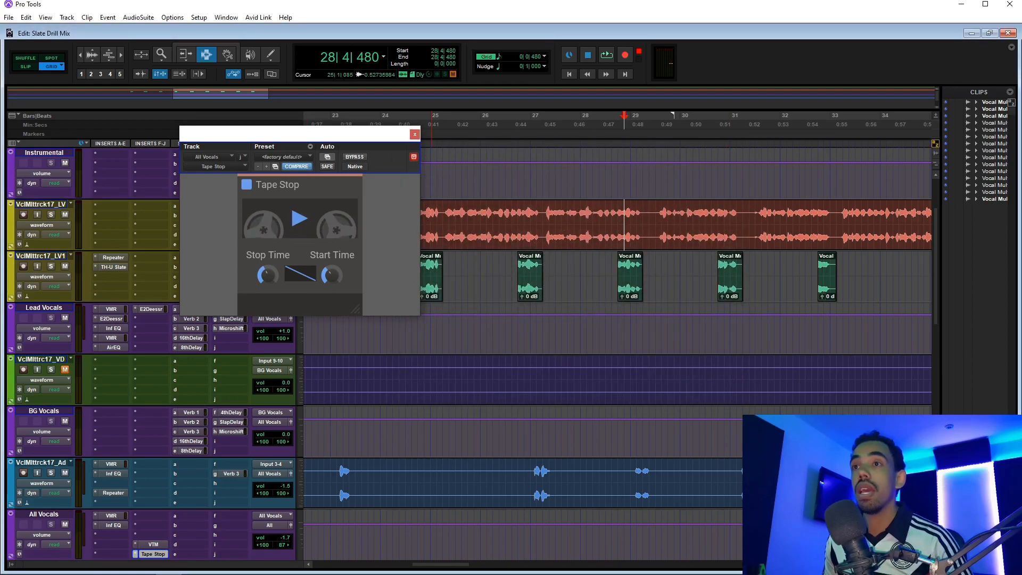
{"action": "left_click", "coordinate": [46, 537]}
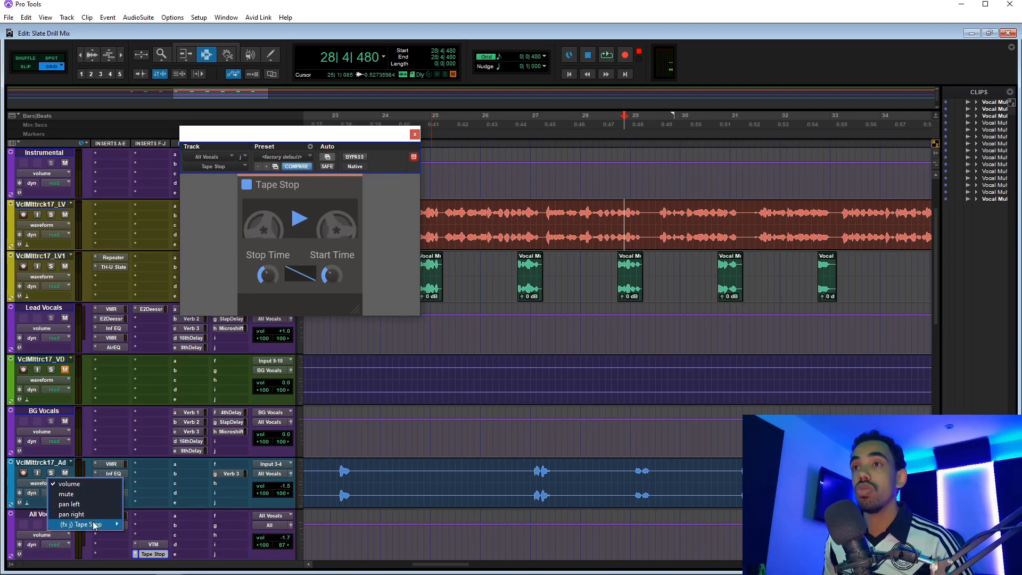
{"action": "left_click", "coordinate": [137, 524]}
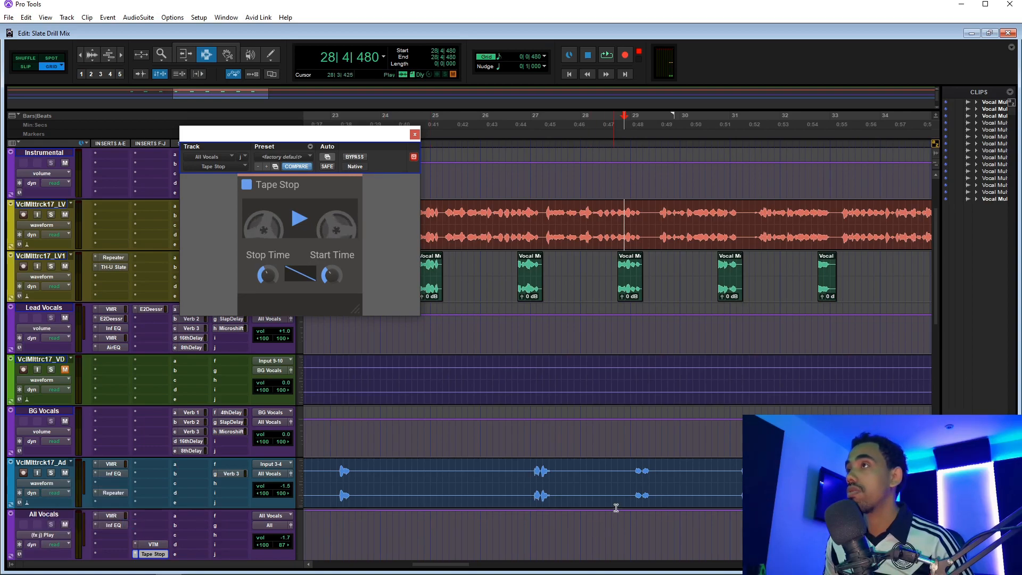
Audition the lead vocal around 28|4|000 to find where the tape stop should start
{"action": "left_click", "coordinate": [630, 213]}
{"action": "key", "text": "space"}
{"action": "key", "text": "space"}
{"action": "left_click", "coordinate": [621, 216]}
{"action": "key", "text": "space"}
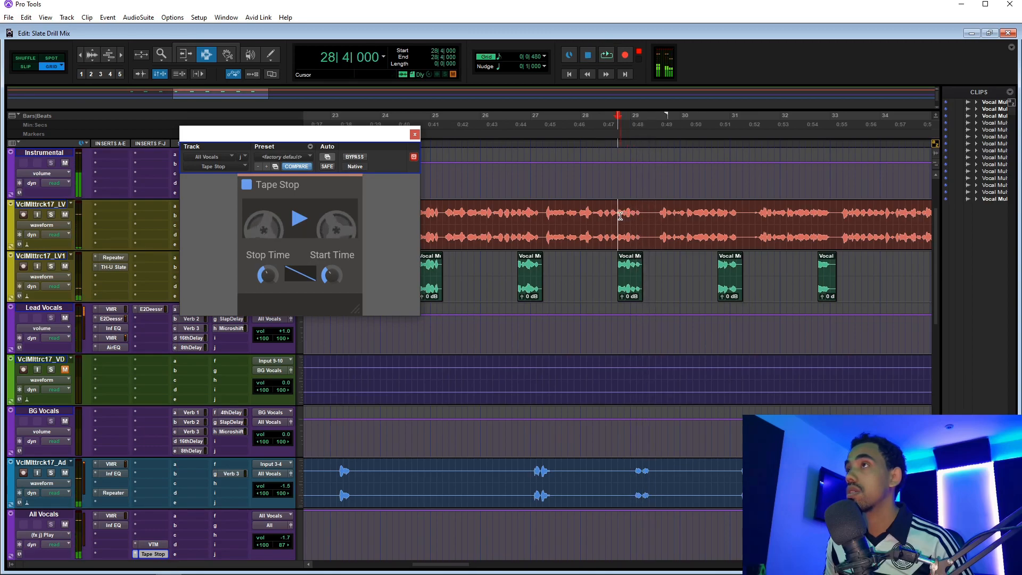
In Slip mode, lower All Vocals' Tape Stop Play automation from 28|3|793 to 29|2|244, and play from 27|3|912
{"action": "key", "text": "F2"}
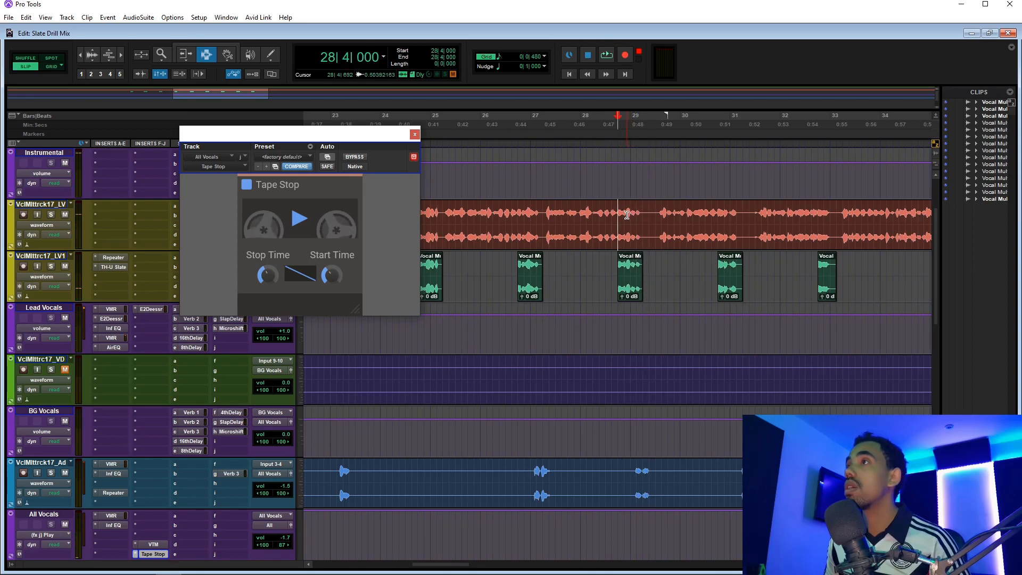
{"action": "left_click_drag", "start_coordinate": [617, 535], "coordinate": [644, 535]}
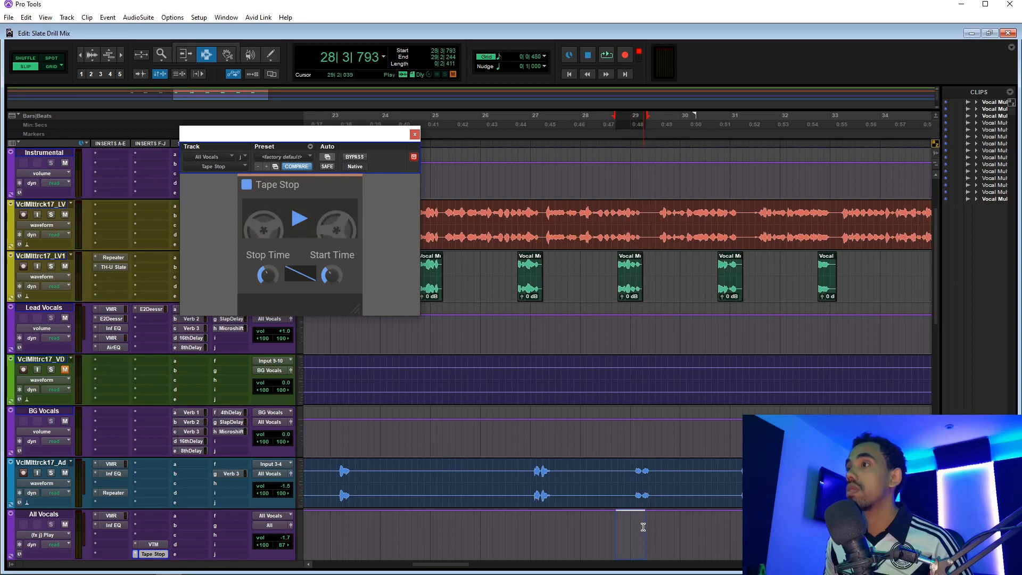
{"action": "key", "text": "F6"}
{"action": "scroll", "coordinate": [621, 514], "scroll_direction": "down", "scroll_amount": 1}
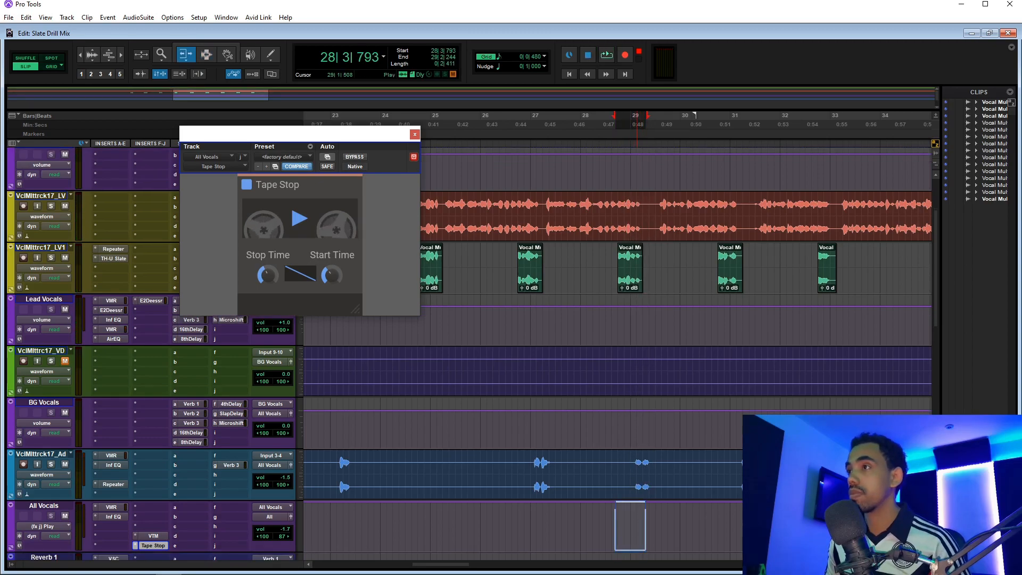
{"action": "left_click", "coordinate": [568, 147]}
{"action": "key", "text": "space"}
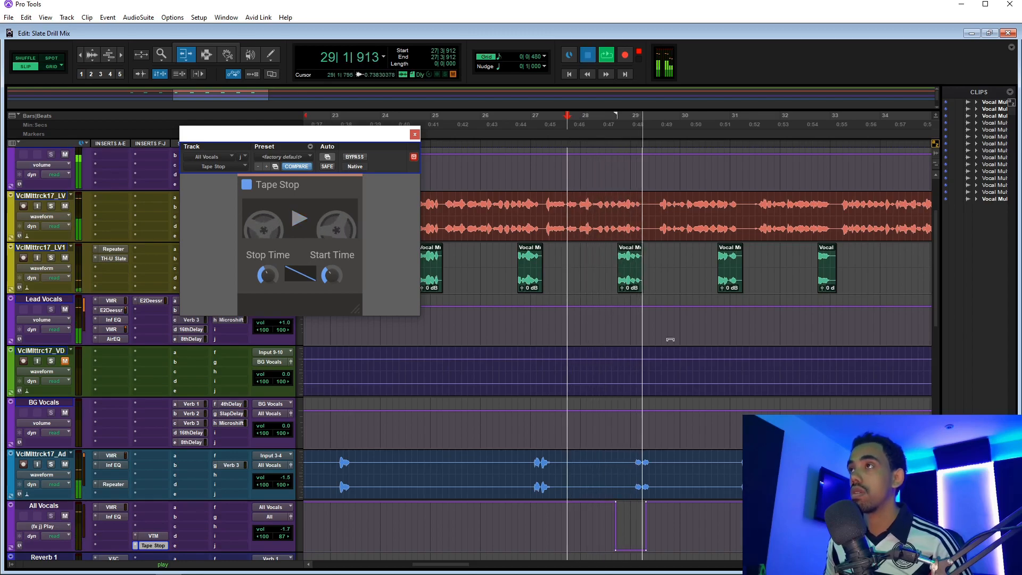
Raise All Vocals' lowered Tape Stop Play automation back to its upper level and audition around 28|4|630 for a new stop point
{"action": "key", "text": "space"}
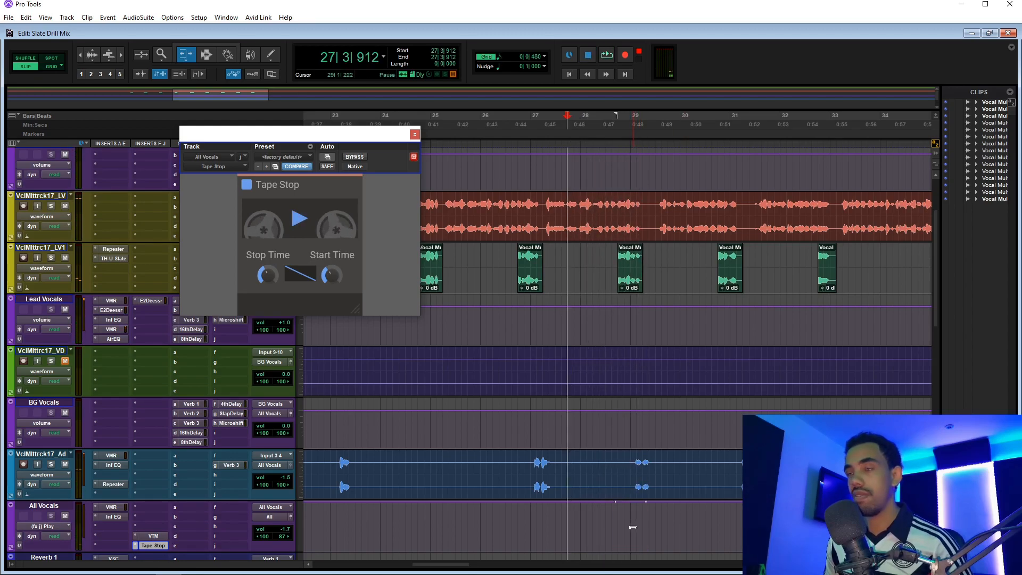
{"action": "key", "text": "F7"}
{"action": "left_click", "coordinate": [607, 531]}
{"action": "key", "text": "t"}
{"action": "key", "text": "t"}
{"action": "left_click", "coordinate": [681, 524]}
{"action": "key", "text": "space"}
{"action": "key", "text": "space"}
{"action": "left_click", "coordinate": [691, 524]}
{"action": "key", "text": "space"}
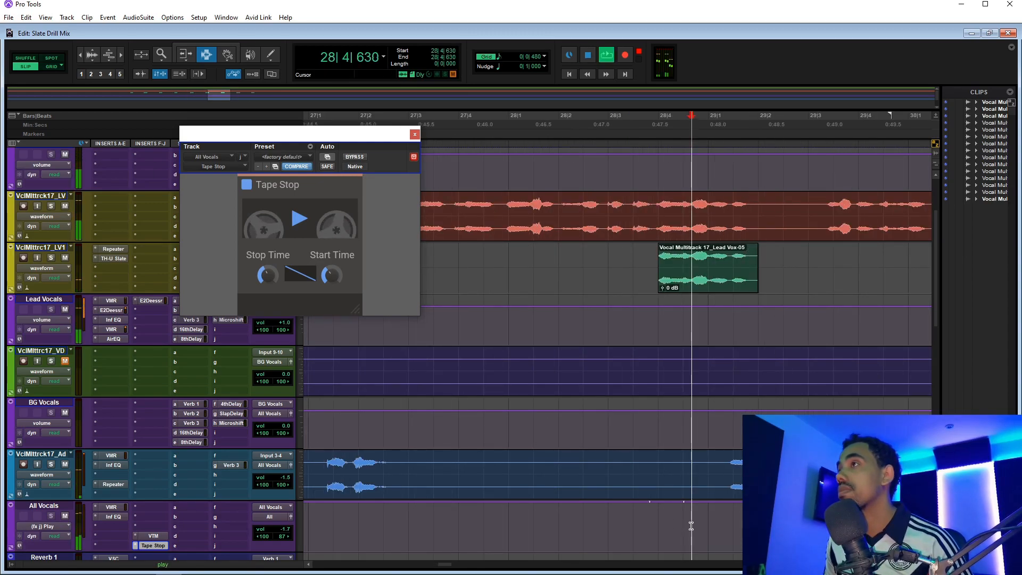
Lower All Vocals' Tape Stop Play automation from 28|4|630 to 29|1|938, and play from 28|3|180
{"action": "key", "text": "space"}
{"action": "left_click_drag", "start_coordinate": [692, 525], "coordinate": [731, 531]}
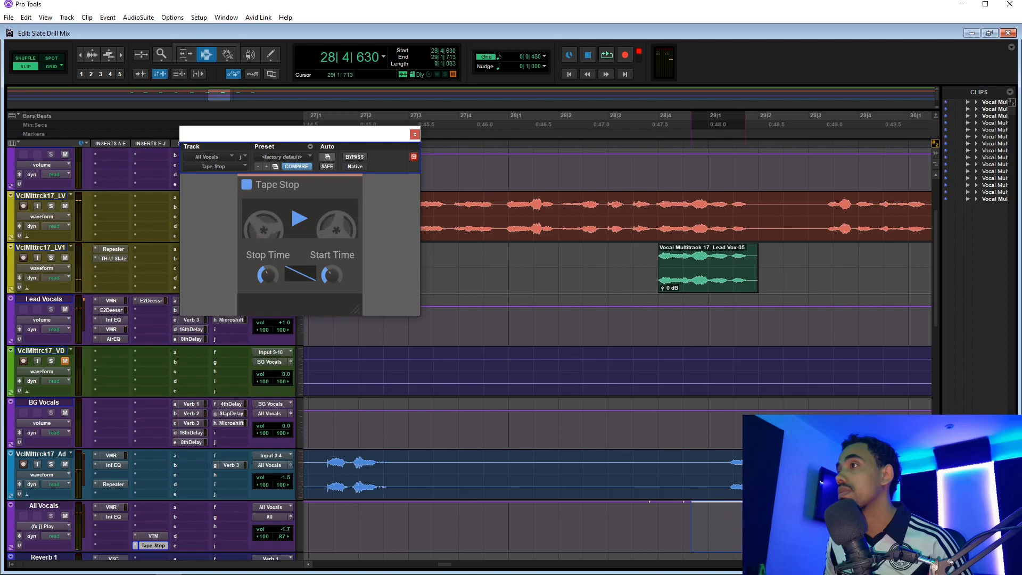
{"action": "key", "text": "F6"}
{"action": "key", "text": "space"}
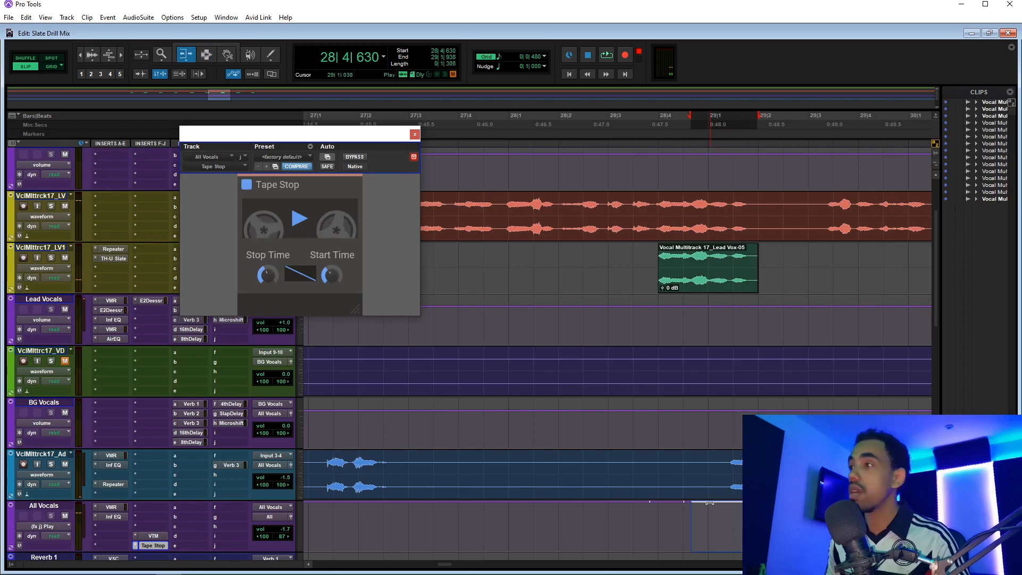
{"action": "left_click", "coordinate": [617, 143]}
{"action": "key", "text": "space"}
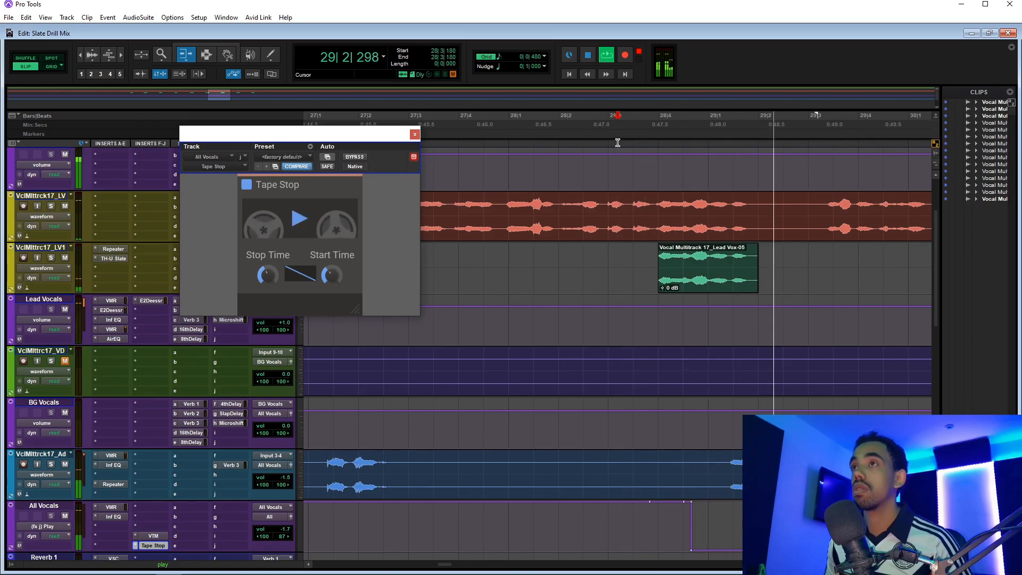
{"action": "key", "text": "space"}
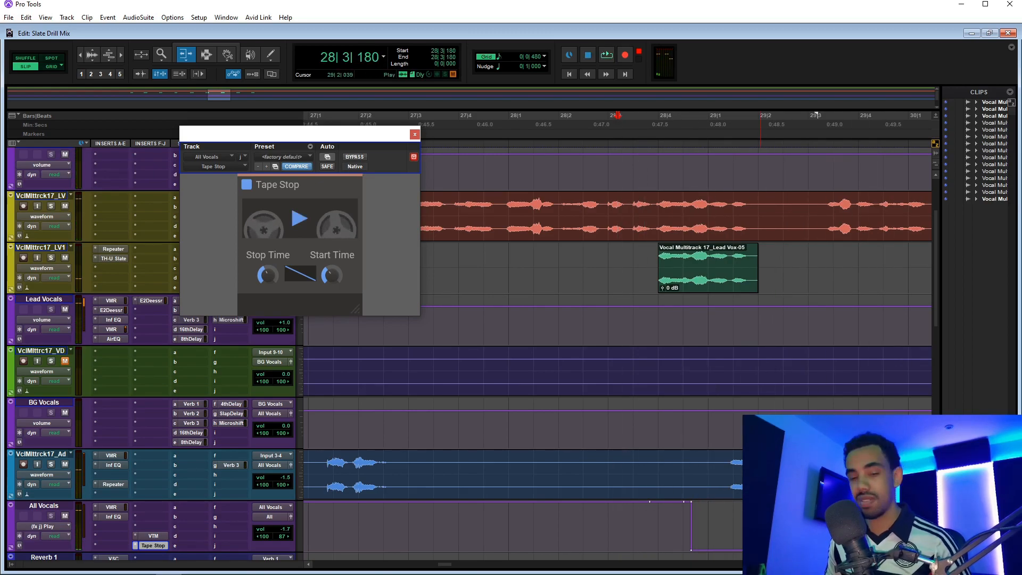
Extend the lowered Tape Stop Play automation to 29|2|479, and play the passage from 28|1|638
{"action": "key", "text": "F8"}
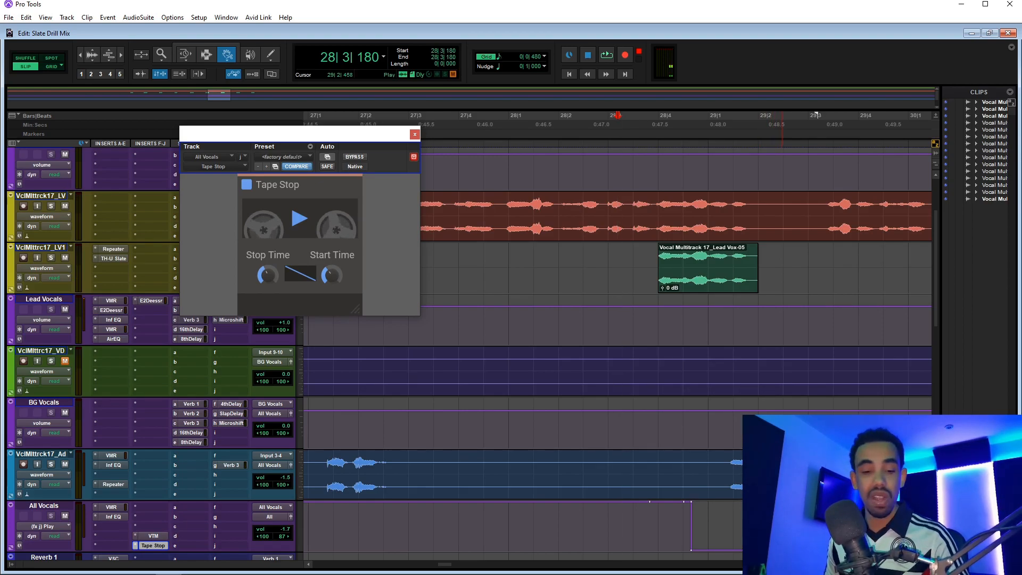
{"action": "key", "text": "F7"}
{"action": "left_click_drag", "start_coordinate": [764, 120], "coordinate": [784, 119]}
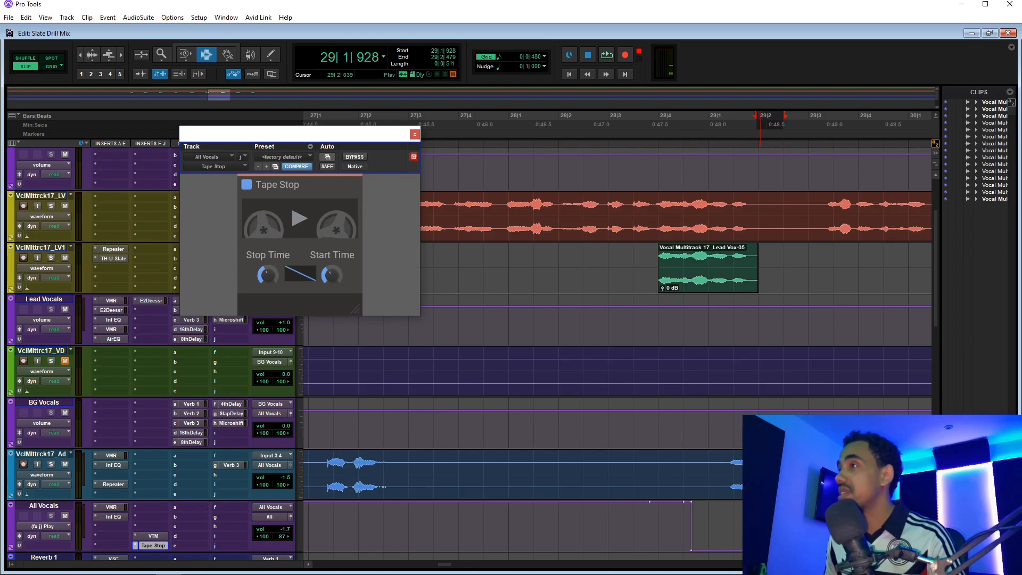
{"action": "left_click", "coordinate": [661, 533]}
{"action": "key", "text": "space"}
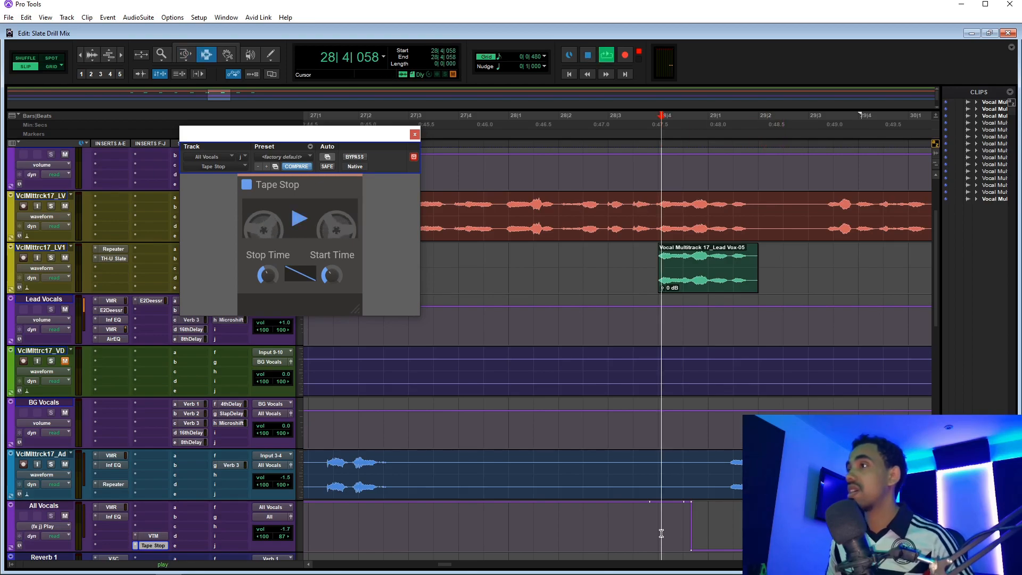
{"action": "key", "text": "space"}
{"action": "left_click", "coordinate": [542, 520]}
{"action": "key", "text": "space"}
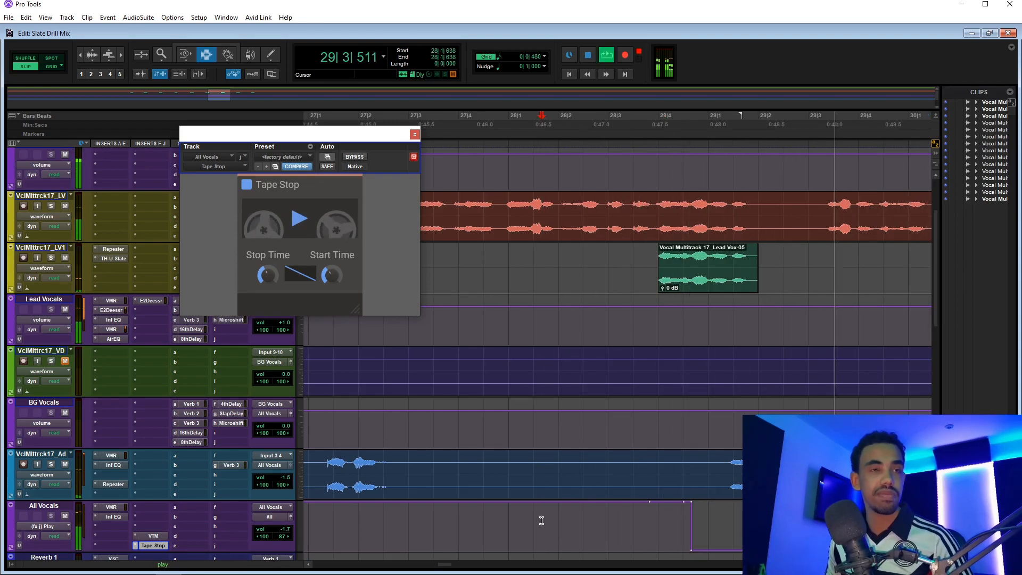
{"action": "key", "text": "space"}
Audition the vocals from 34|3|896 to find a spot for a second tape stop
{"action": "key", "text": "r"}
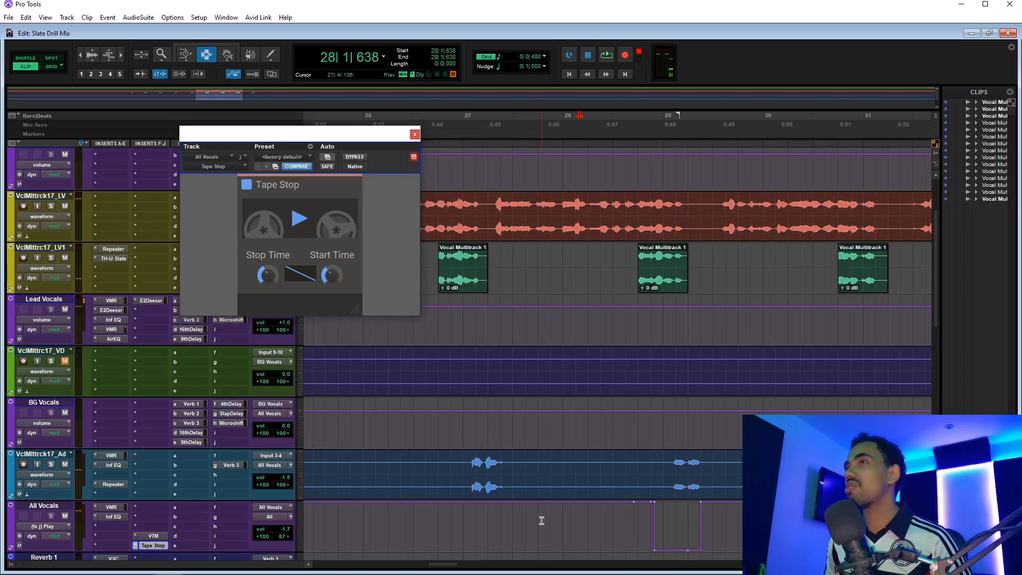
{"action": "key", "text": "r"}
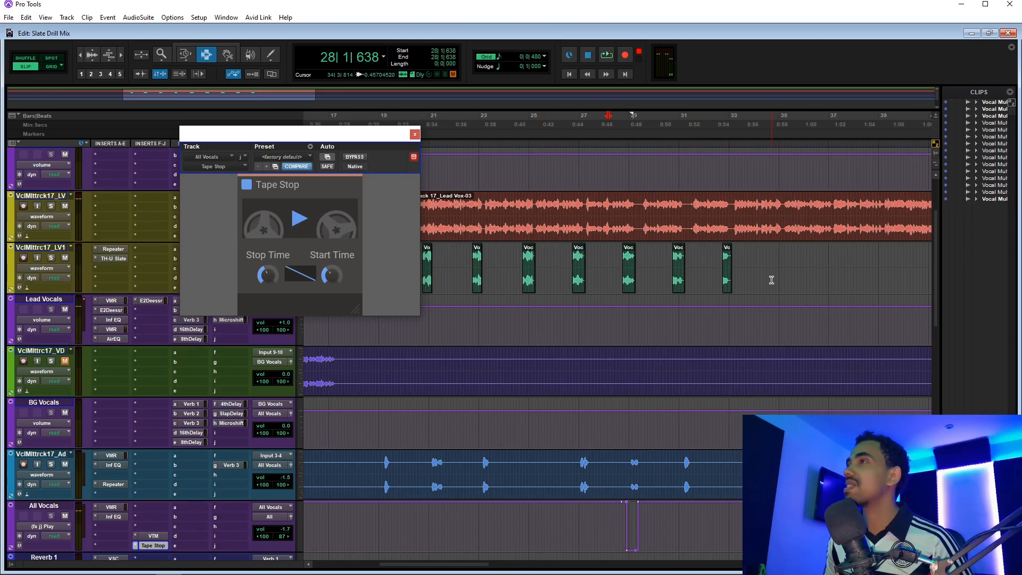
{"action": "left_click", "coordinate": [772, 217]}
{"action": "key", "text": "space"}
{"action": "key", "text": "t"}
{"action": "key", "text": "t"}
{"action": "key", "text": "t"}
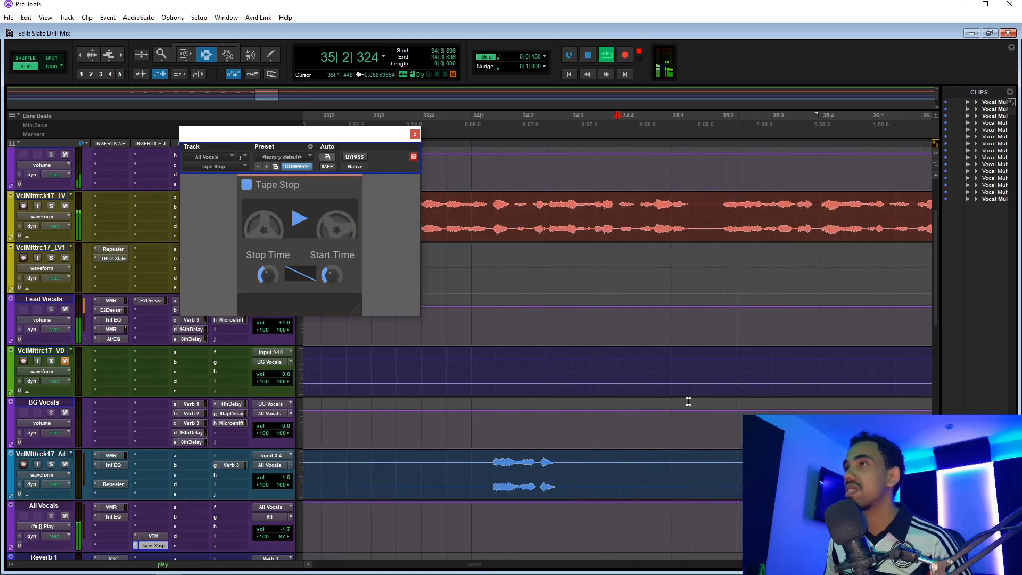
{"action": "key", "text": "space"}
Lower All Vocals' Tape Stop Play automation from 34|4|488 to 35|1|867, and play from 34|2|803
{"action": "left_click_drag", "start_coordinate": [667, 514], "coordinate": [675, 571]}
{"action": "key", "text": "F6"}
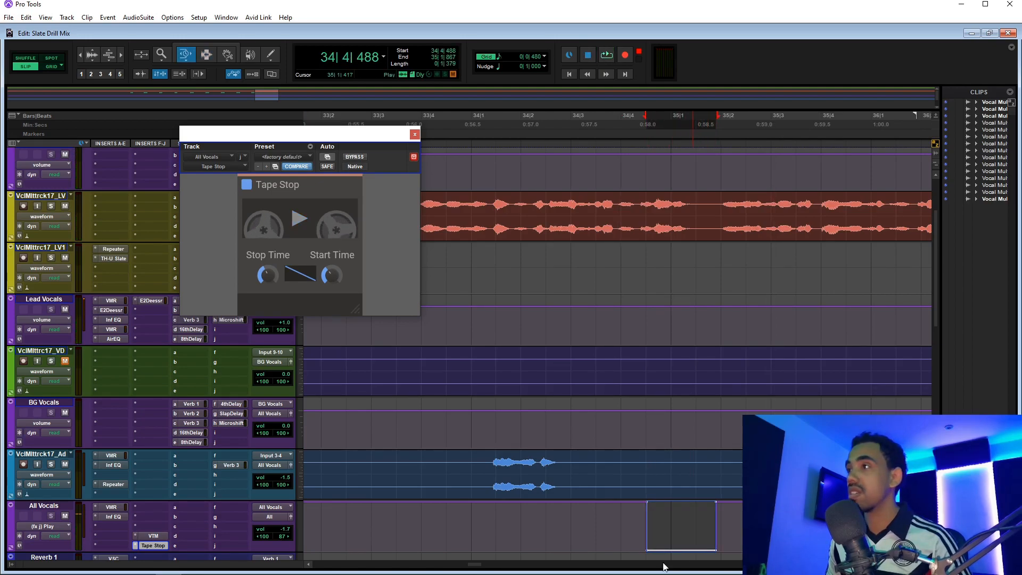
{"action": "key", "text": "F7"}
{"action": "left_click", "coordinate": [562, 511]}
{"action": "key", "text": "space"}
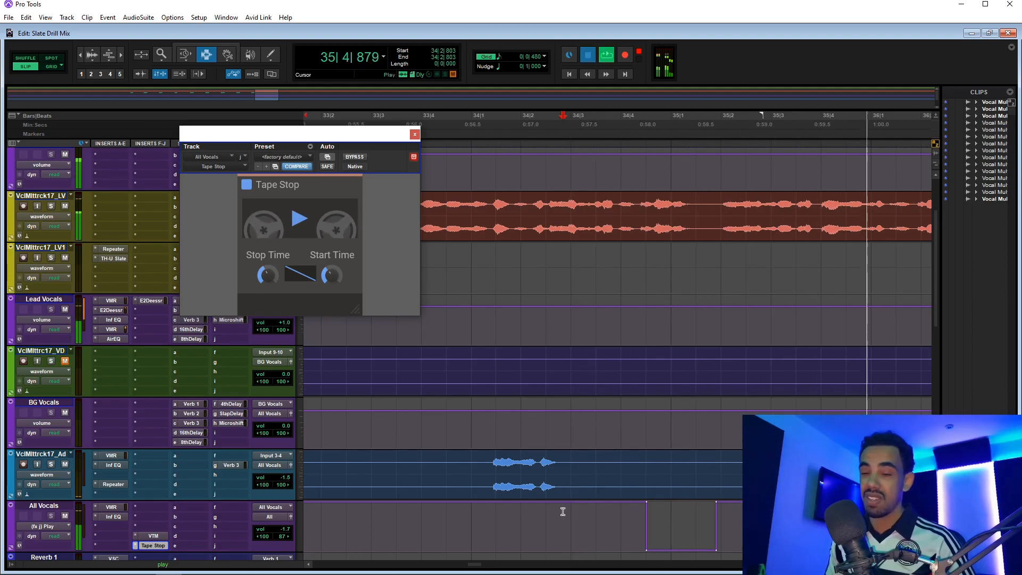
{"action": "key", "text": "space"}
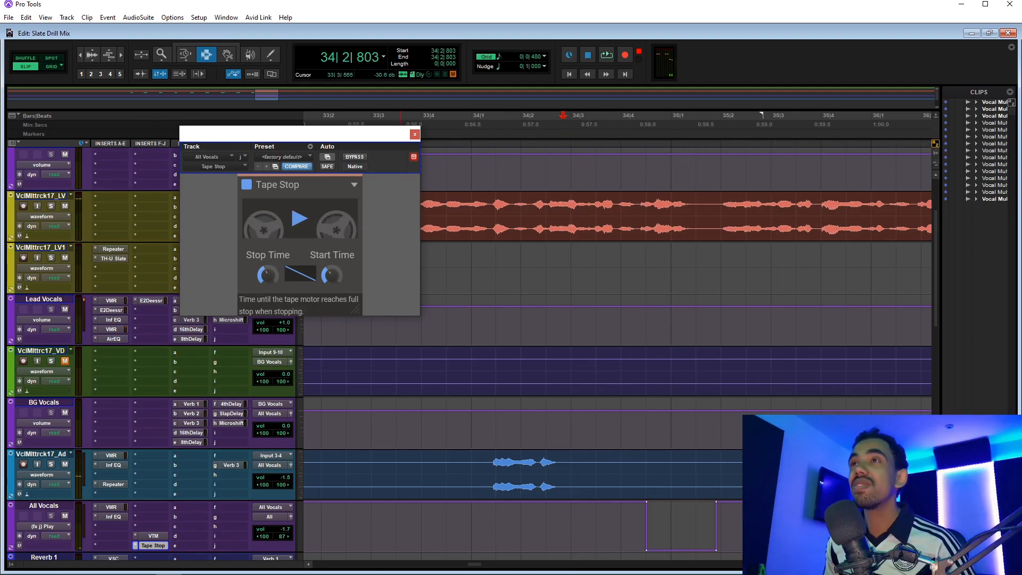
Try longer and shorter Stop Time settings in Tape Stop while replaying from 34|2|803
{"action": "key", "text": "space"}
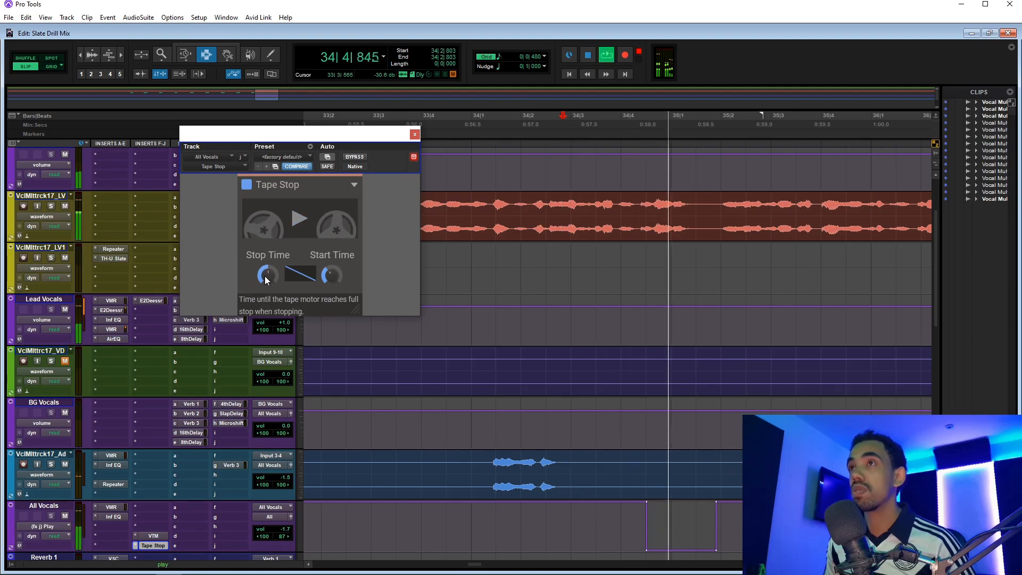
{"action": "key", "text": "space"}
{"action": "left_click", "coordinate": [266, 277]}
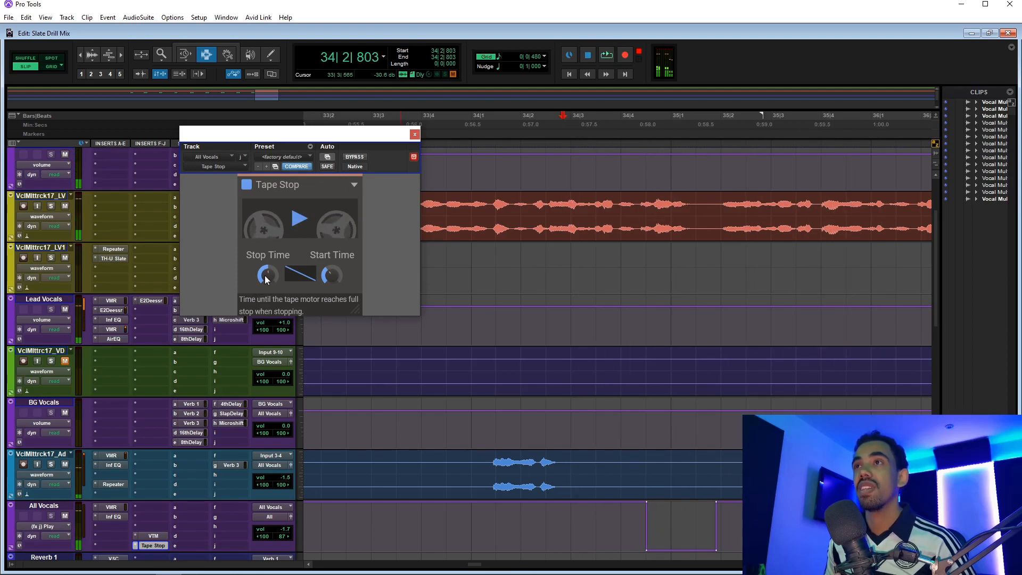
{"action": "key", "text": "space"}
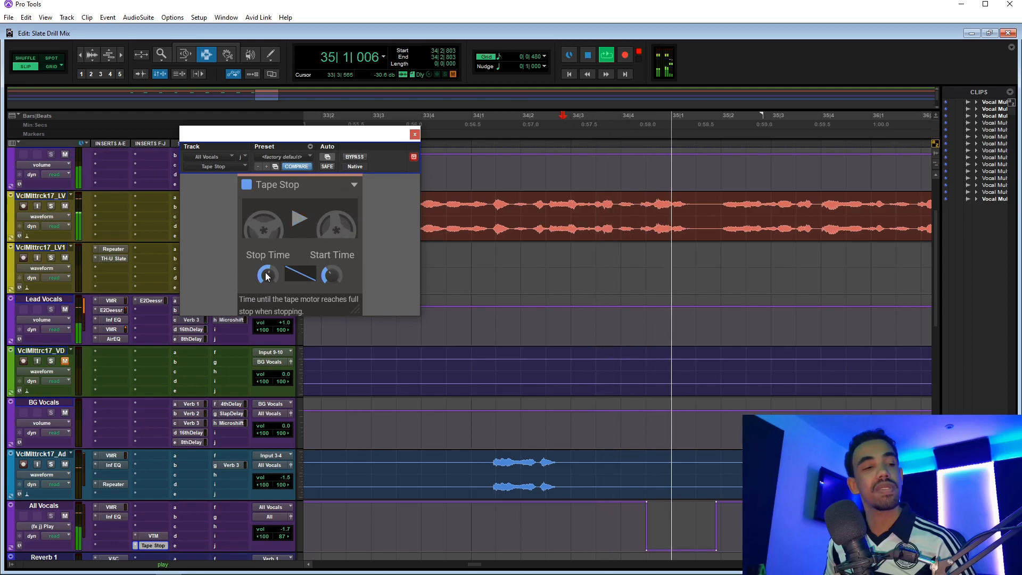
{"action": "key", "text": "space"}
{"action": "key", "text": "space"}
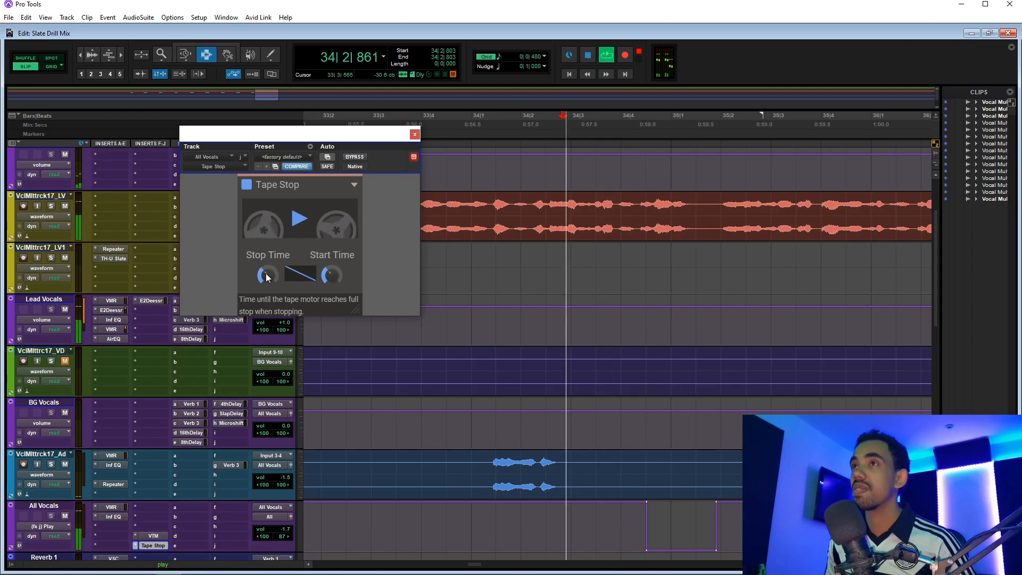
Set Tape Stop's Stop Time to about 830 ms and audition the second tape stop
{"action": "key", "text": "space"}
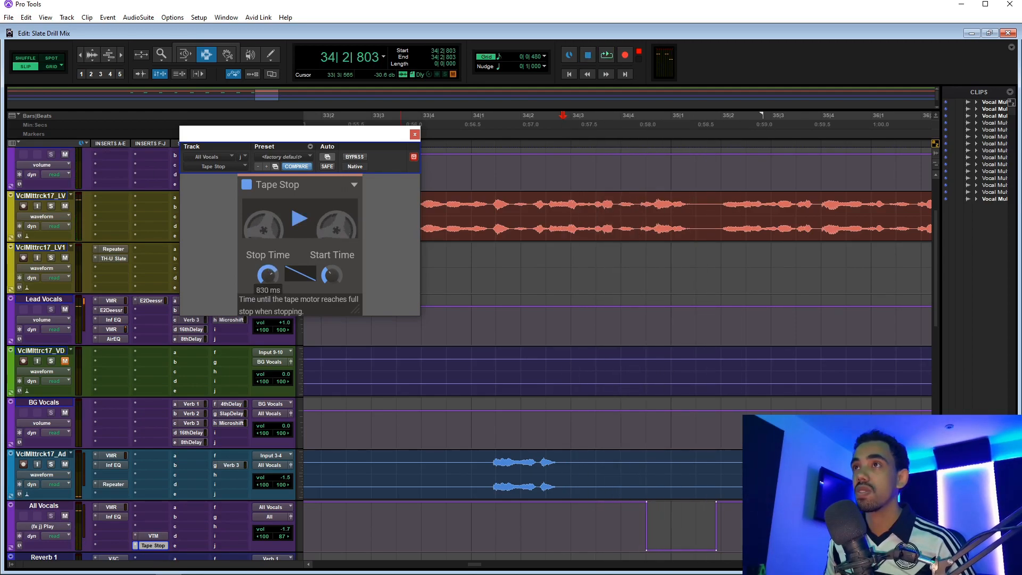
{"action": "key", "text": "space"}
{"action": "left_click", "coordinate": [269, 275]}
{"action": "key", "text": "space"}
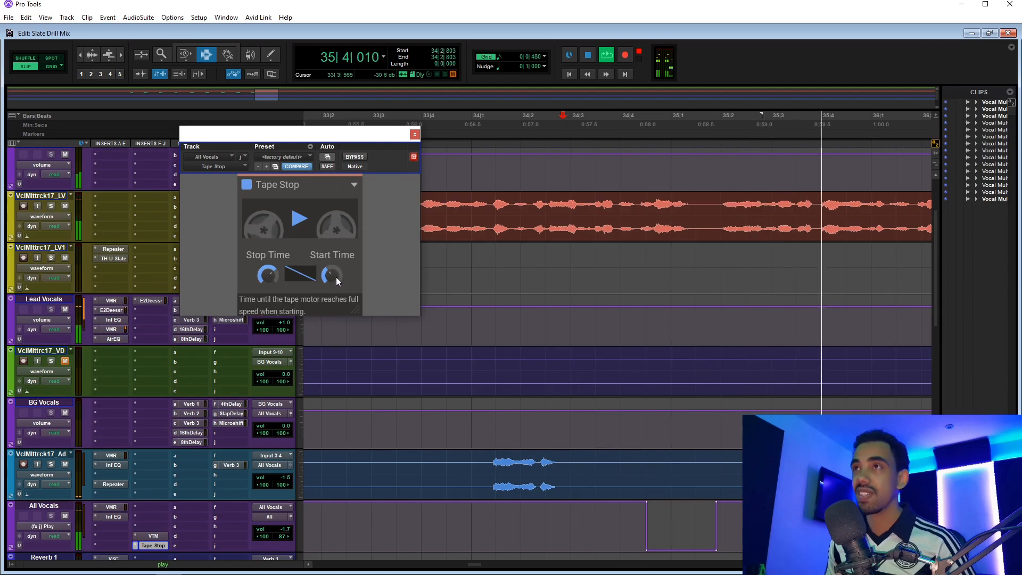
{"action": "key", "text": "space"}
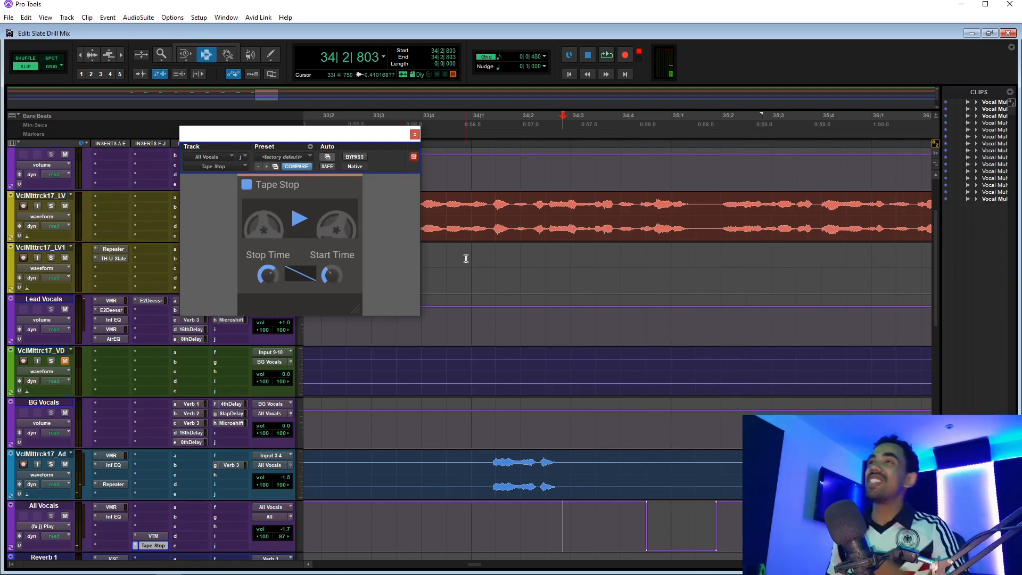
{"action": "left_click", "coordinate": [138, 17]}
{"action": "mouse_move", "coordinate": [154, 49]}
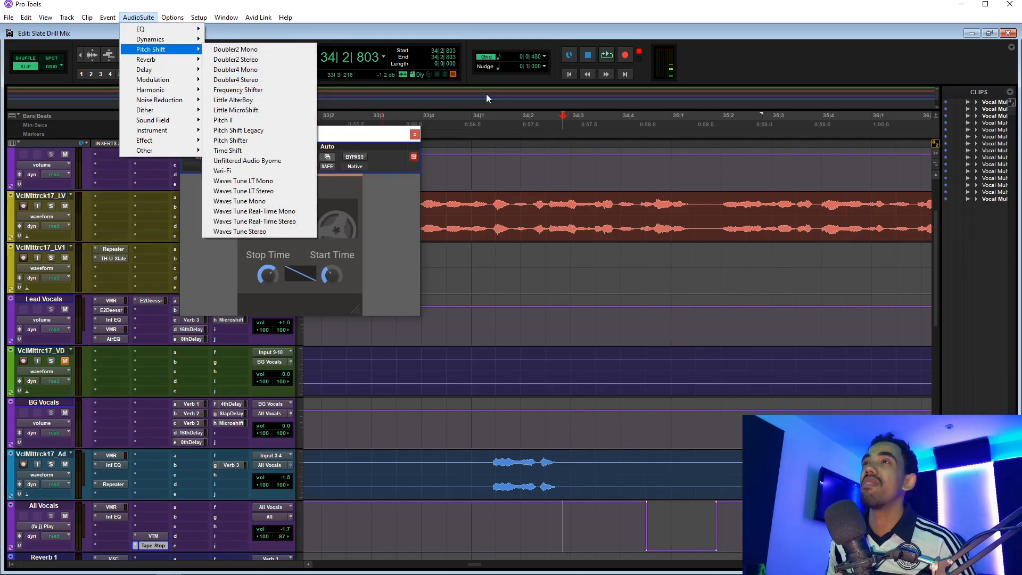
{"action": "left_click", "coordinate": [488, 36]}
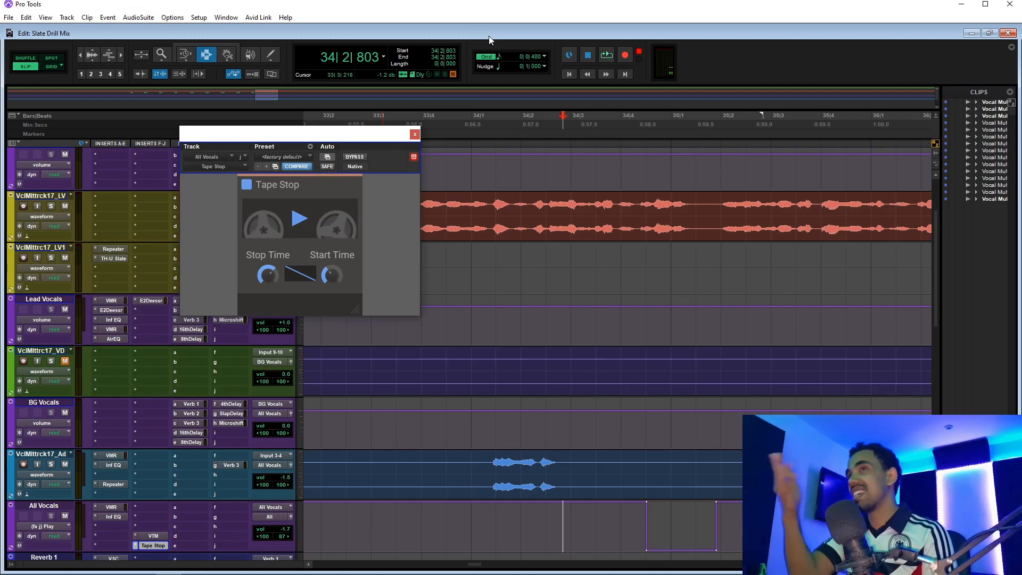
Move the Tape Stop window clear of the track sends and audition the second tape stop from 33|2|340
{"action": "left_click_drag", "start_coordinate": [270, 135], "coordinate": [381, 157]}
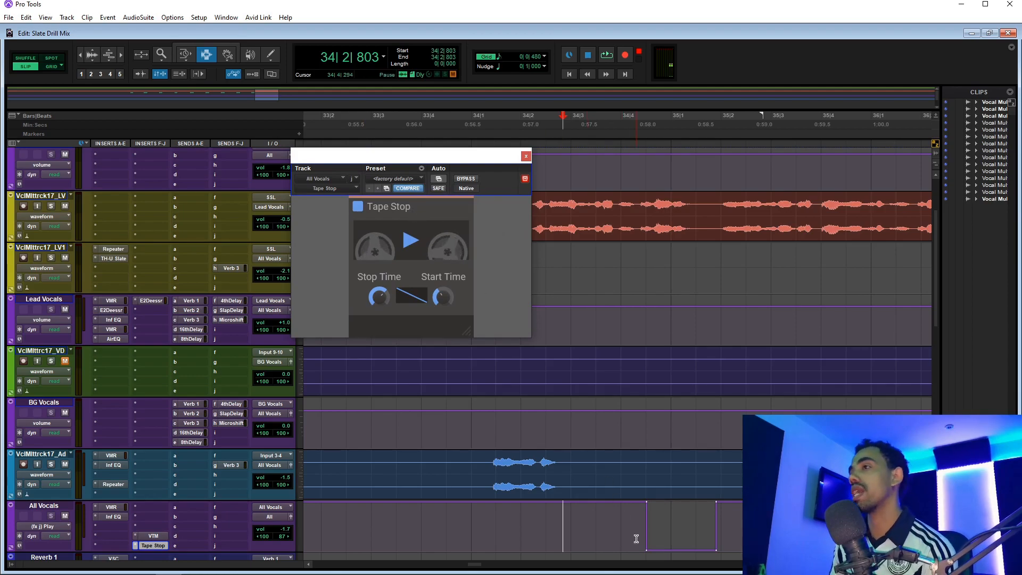
{"action": "left_click_drag", "start_coordinate": [635, 531], "coordinate": [740, 530]}
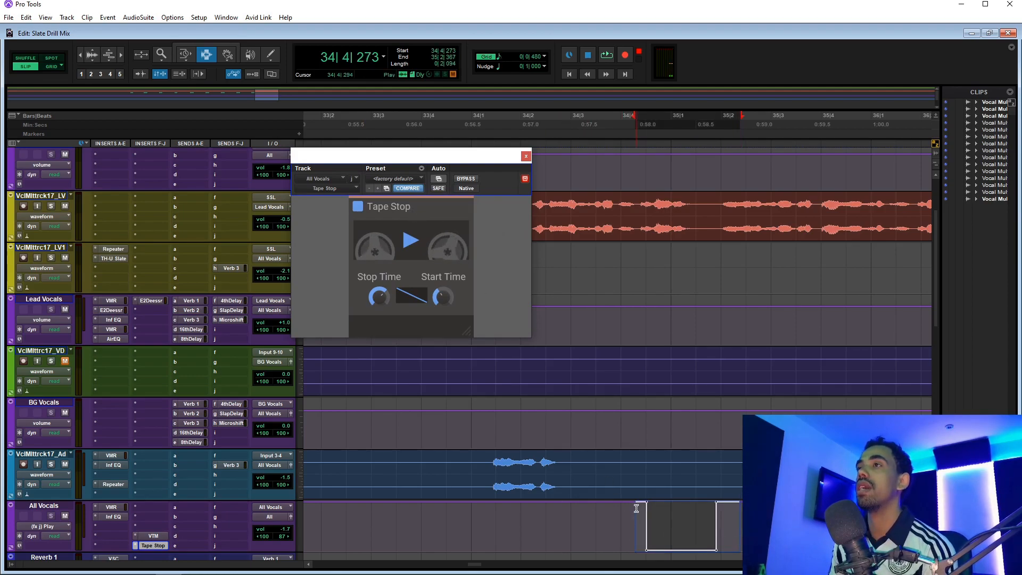
{"action": "left_click", "coordinate": [340, 527]}
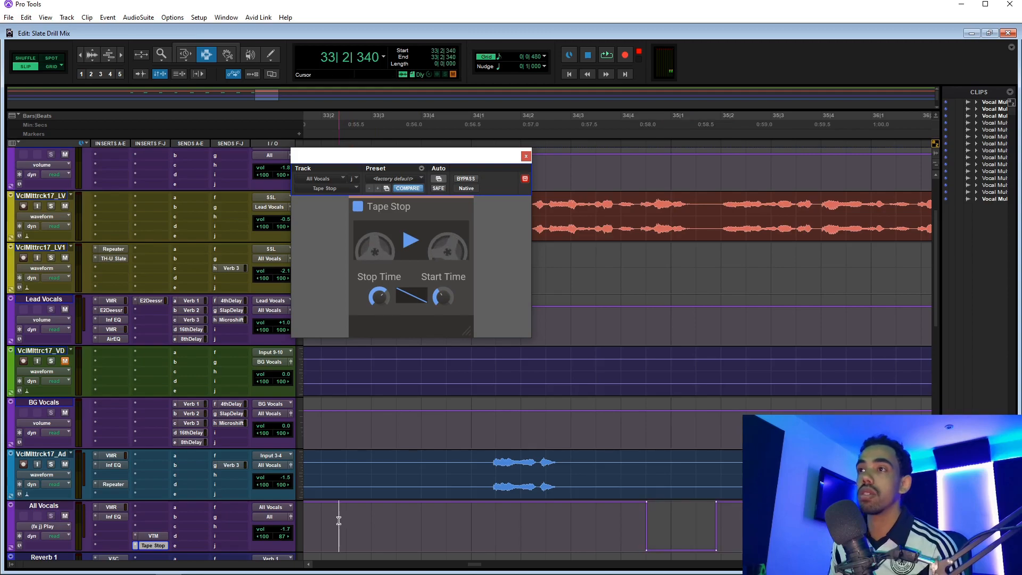
{"action": "key", "text": "space"}
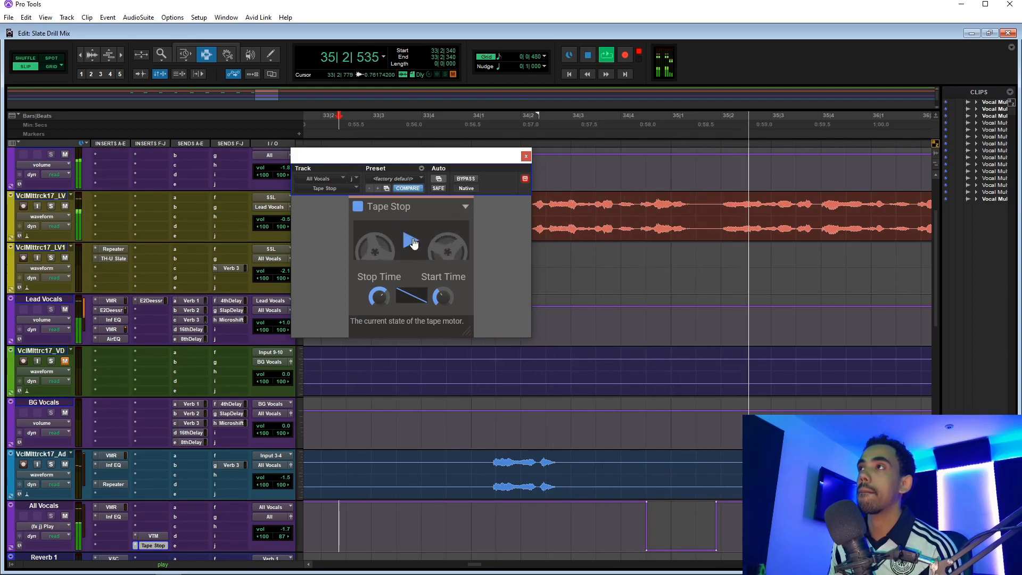
{"action": "key", "text": "space"}
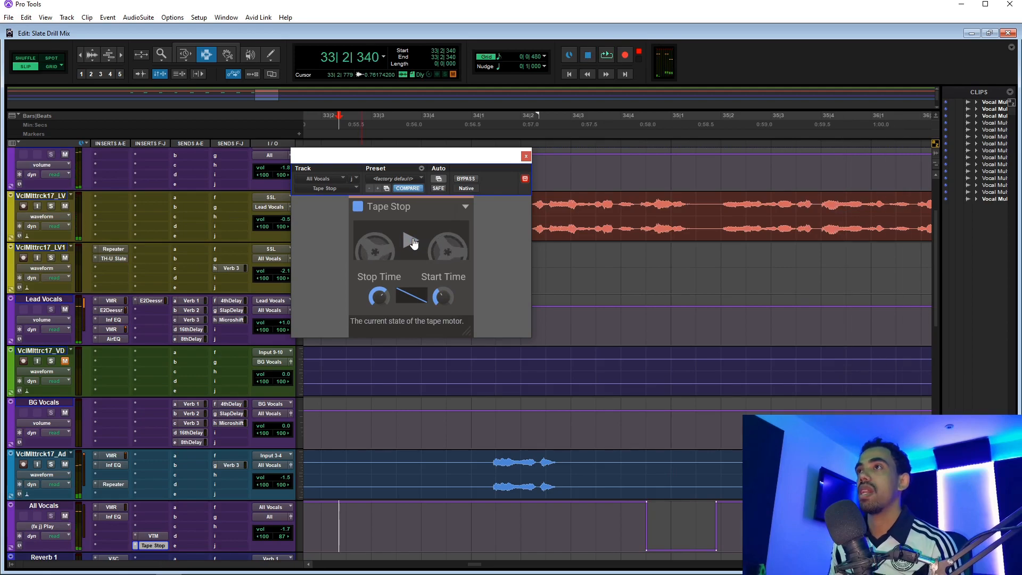